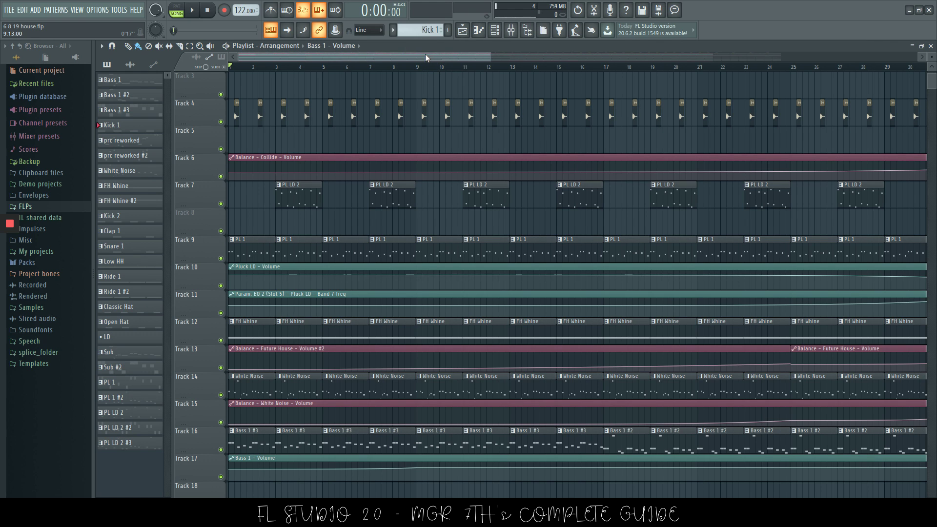
Step: Place a Collide audio clip on Track 3, delete it, and place it again near bar 10
{"action": "left_click_drag", "start_coordinate": [421, 56], "coordinate": [389, 56]}
{"action": "left_click", "coordinate": [441, 82]}
{"action": "right_click", "coordinate": [472, 78]}
{"action": "left_click", "coordinate": [447, 116]}
{"action": "left_click", "coordinate": [446, 87]}
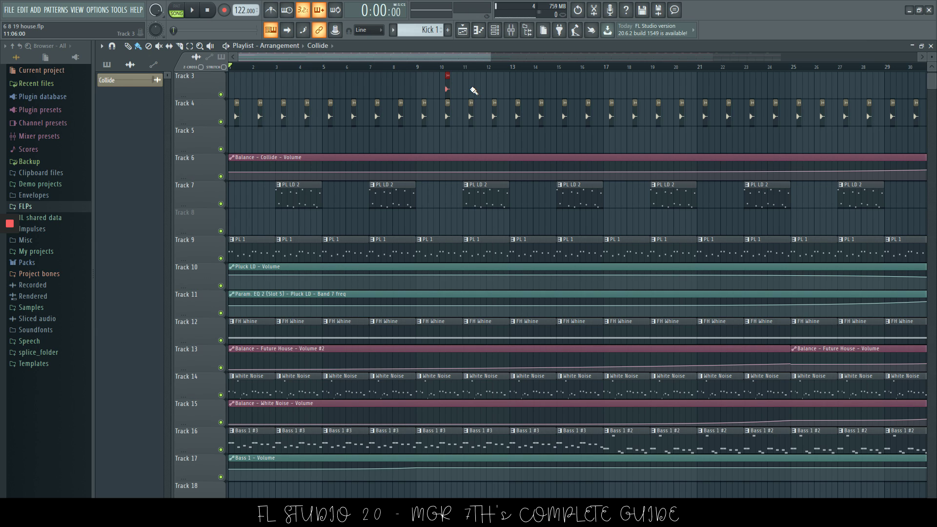
Step: Undo and redo the latest Track 3 clip edit, and place two more Collide clips near bars 11 and 12
{"action": "key", "text": "ctrl+z"}
Step: Step back through the undo history until the Collide clips are removed from Track 3
{"action": "key", "text": "ctrl+z"}
{"action": "left_click", "coordinate": [471, 89]}
{"action": "left_click", "coordinate": [498, 89]}
{"action": "key", "text": "ctrl+z"}
{"action": "key", "text": "ctrl+alt+z"}
{"action": "key", "text": "ctrl+alt+z"}
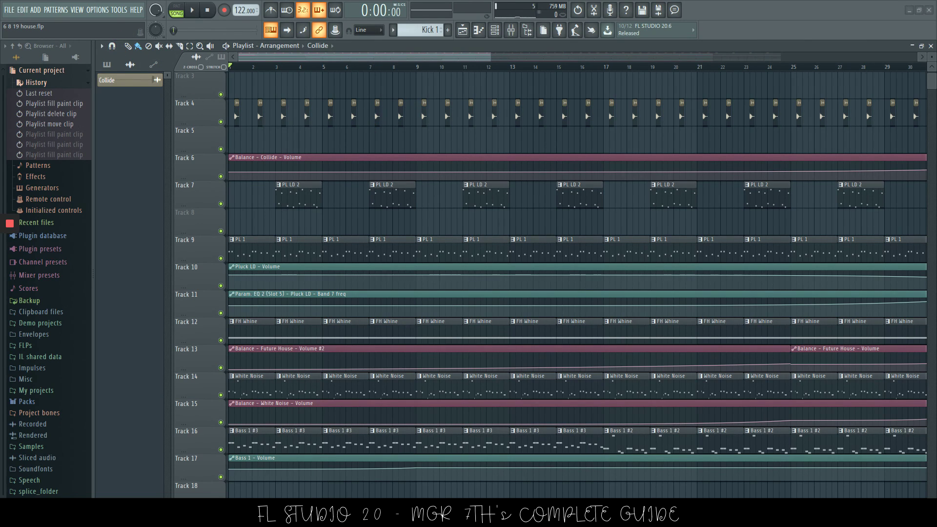
{"action": "left_click", "coordinate": [12, 12]}
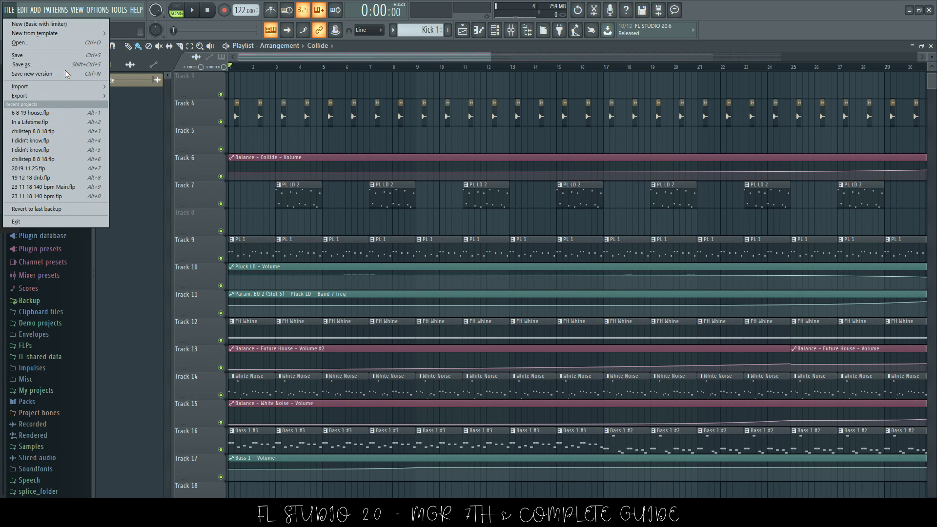
{"action": "mouse_move", "coordinate": [81, 96]}
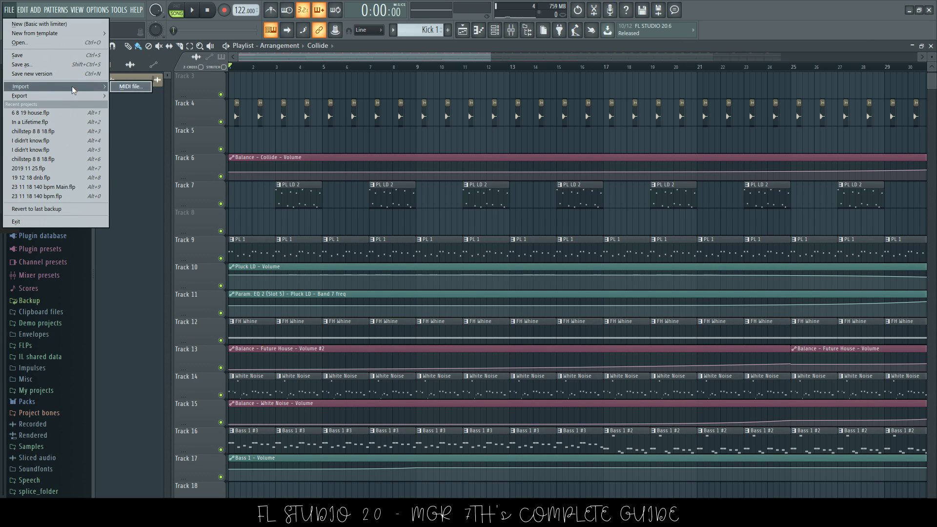
{"action": "left_click", "coordinate": [445, 56]}
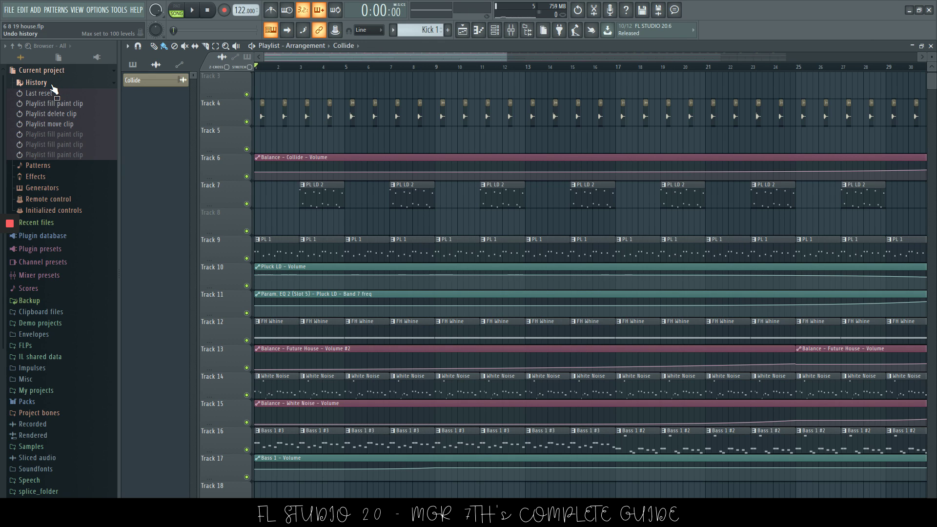
Step: Revert the project history to the last reset, and restore its entries up to the final painted playlist clip
{"action": "left_click", "coordinate": [53, 93]}
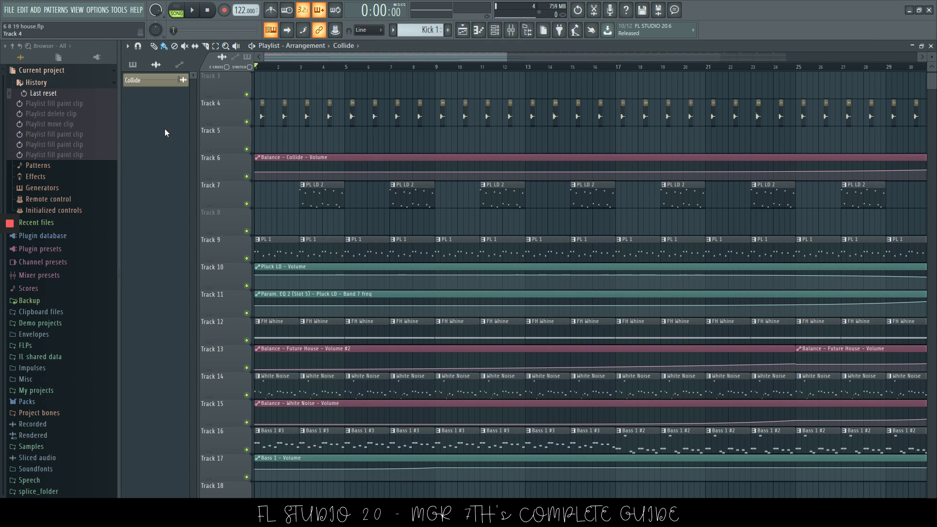
{"action": "left_click", "coordinate": [61, 124]}
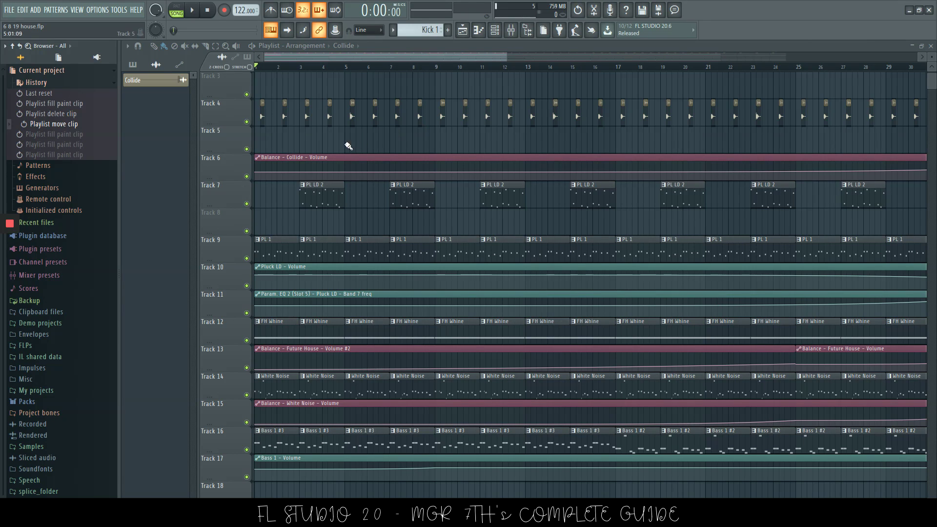
{"action": "scroll", "coordinate": [228, 129], "scroll_direction": "up", "scroll_amount": 2}
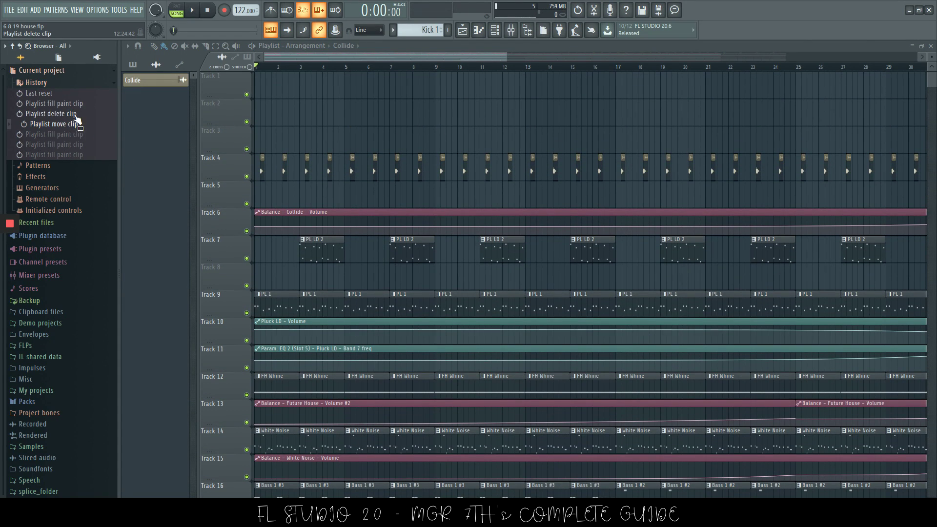
{"action": "left_click", "coordinate": [72, 134]}
{"action": "left_click", "coordinate": [73, 144]}
{"action": "left_click", "coordinate": [73, 154]}
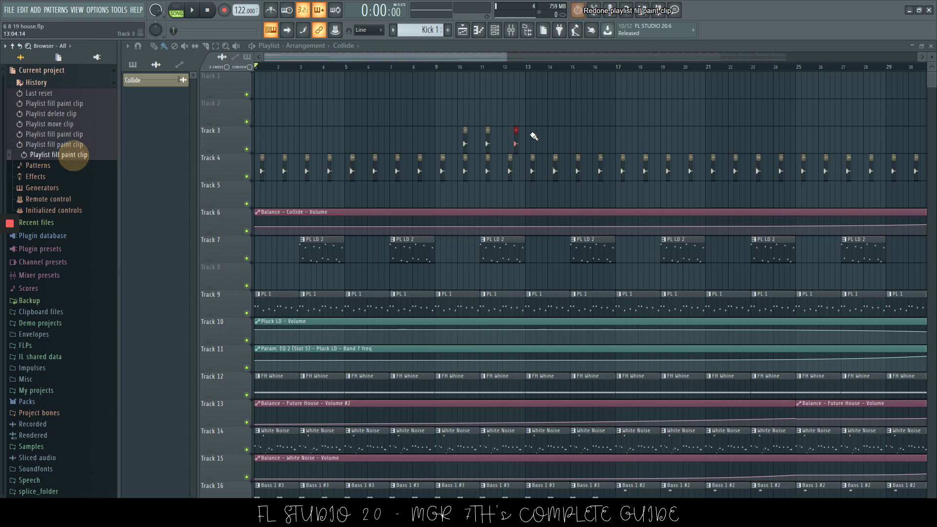
Step: Move a Collide clip on Track 3 slightly, and revert the project history to the last reset
{"action": "left_click", "coordinate": [487, 144]}
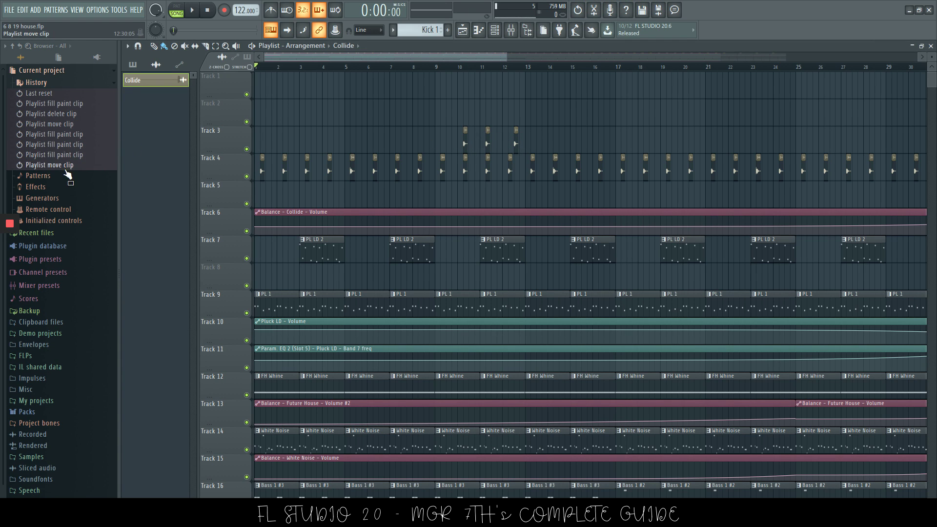
{"action": "left_click", "coordinate": [51, 96]}
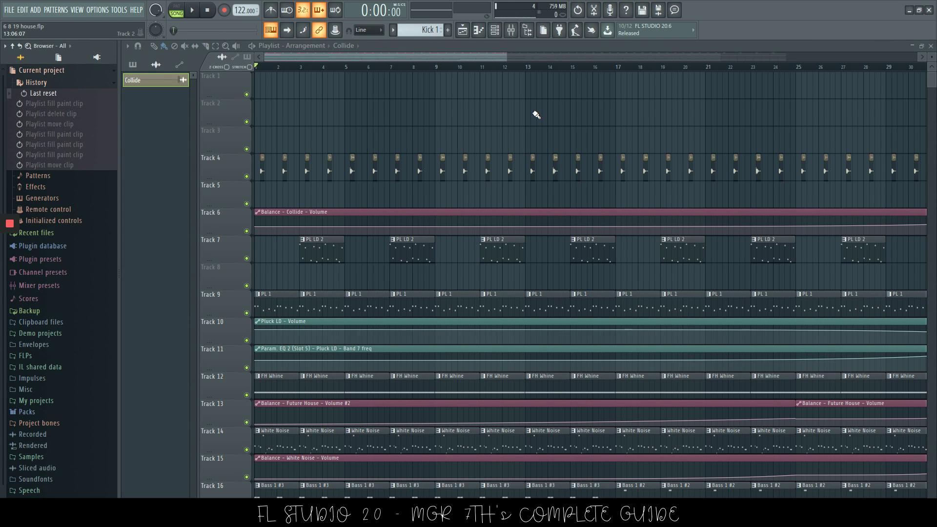
{"action": "key", "text": "ctrl+z"}
{"action": "key", "text": "ctrl+z"}
{"action": "key", "text": "ctrl+z"}
{"action": "key", "text": "ctrl+z"}
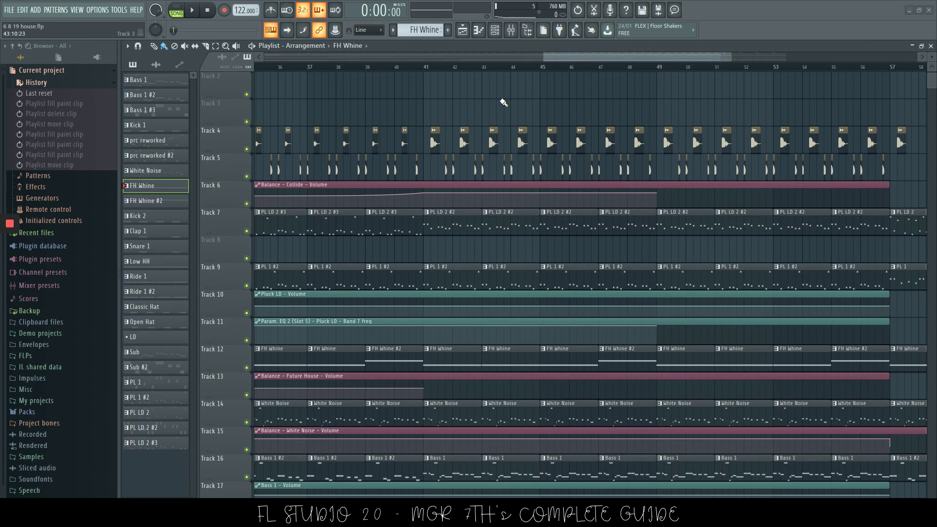
Step: Switch the active pattern through several entries of the pattern list, ending on prc reworked #2
{"action": "key", "text": "Num_Lock"}
{"action": "left_click", "coordinate": [150, 97]}
{"action": "left_click", "coordinate": [149, 125]}
{"action": "left_click", "coordinate": [149, 137]}
{"action": "left_click", "coordinate": [153, 153]}
{"action": "scroll", "coordinate": [154, 153], "scroll_direction": "down", "scroll_amount": 2}
{"action": "scroll", "coordinate": [180, 175], "scroll_direction": "up", "scroll_amount": 7}
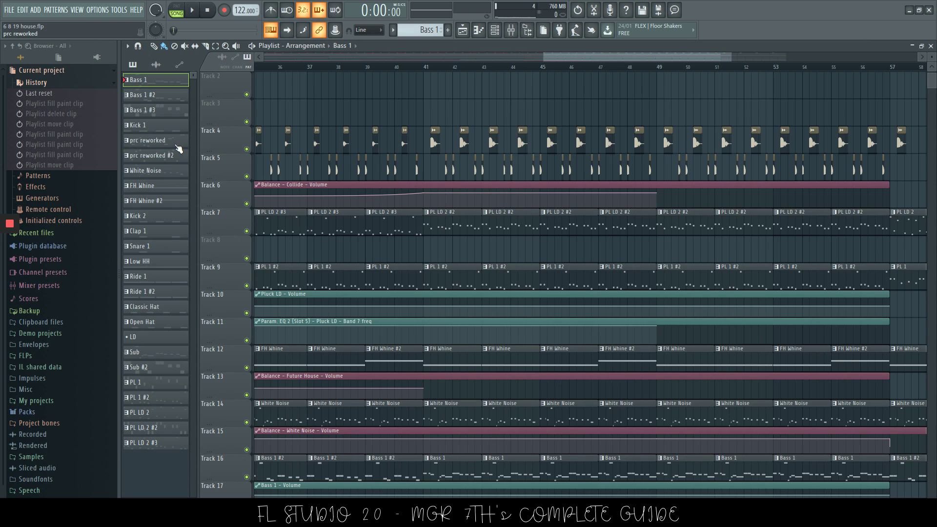
{"action": "scroll", "coordinate": [175, 145], "scroll_direction": "down", "scroll_amount": 1}
{"action": "scroll", "coordinate": [175, 145], "scroll_direction": "down", "scroll_amount": 4}
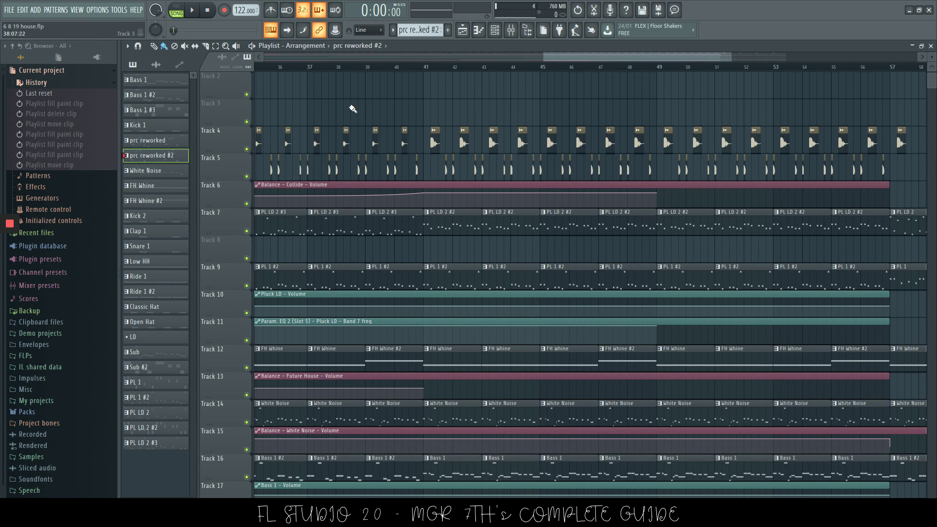
Step: Advance the active pattern one by one from prc reworked #2 to Ride 1
{"action": "key", "text": "KP_Add"}
{"action": "key", "text": "KP_Add"}
{"action": "key", "text": "KP_Add"}
{"action": "key", "text": "KP_Add"}
{"action": "key", "text": "KP_Add"}
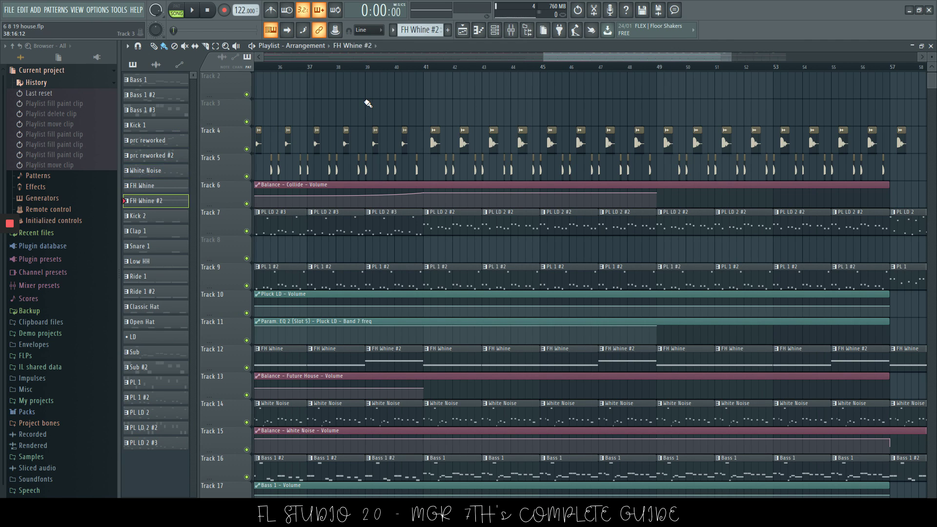
{"action": "key", "text": "KP_Add"}
{"action": "key", "text": "KP_Add"}
{"action": "key", "text": "KP_Add"}
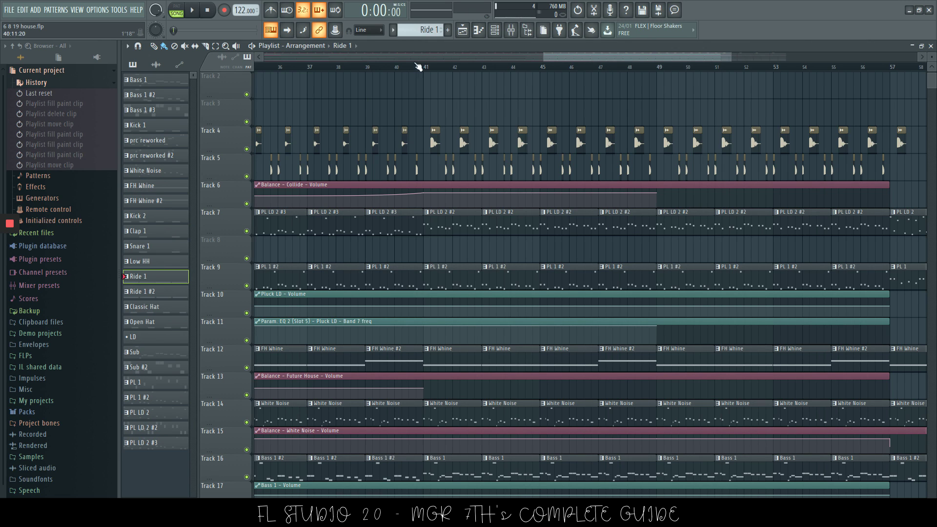
Step: View the pattern options list, and advance the active pattern from Ride 1 to Open Hat
{"action": "left_click", "coordinate": [393, 31]}
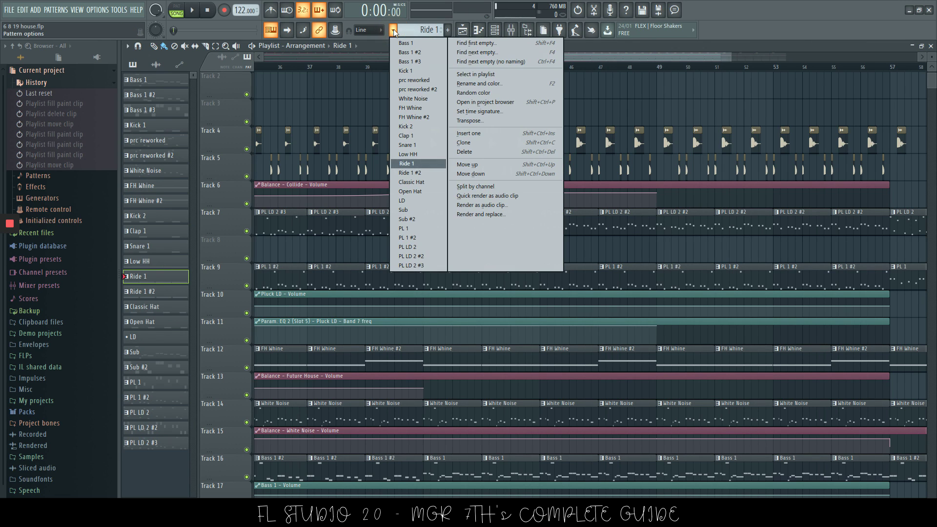
{"action": "left_click", "coordinate": [166, 270]}
{"action": "key", "text": "KP_Add"}
{"action": "key", "text": "KP_Add"}
{"action": "key", "text": "KP_Add"}
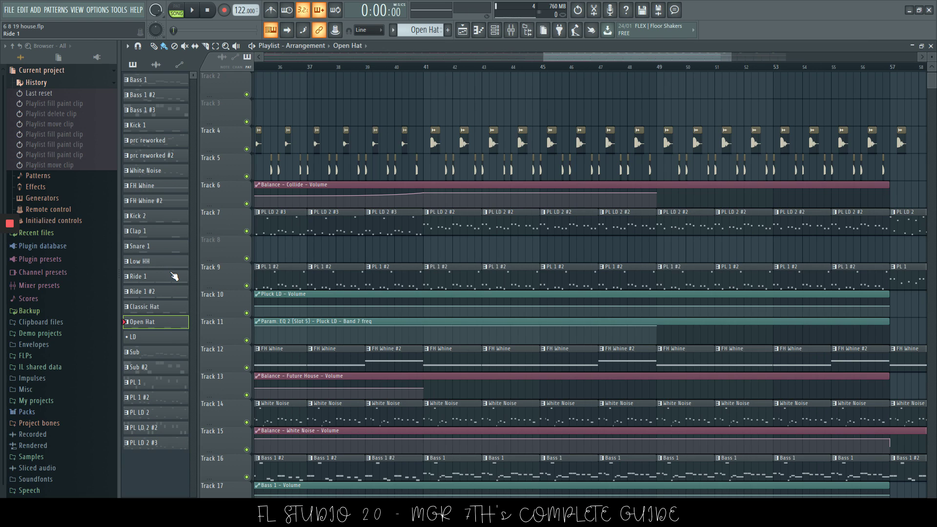
Step: Step the active pattern backward from Open Hat past Ride 1 to prc reworked
{"action": "key", "text": "KP_Subtract"}
{"action": "key", "text": "KP_Subtract"}
{"action": "key", "text": "KP_Subtract"}
{"action": "key", "text": "KP_Subtract"}
{"action": "key", "text": "KP_Subtract"}
{"action": "key", "text": "KP_Subtract"}
{"action": "key", "text": "KP_Subtract"}
{"action": "key", "text": "KP_Subtract"}
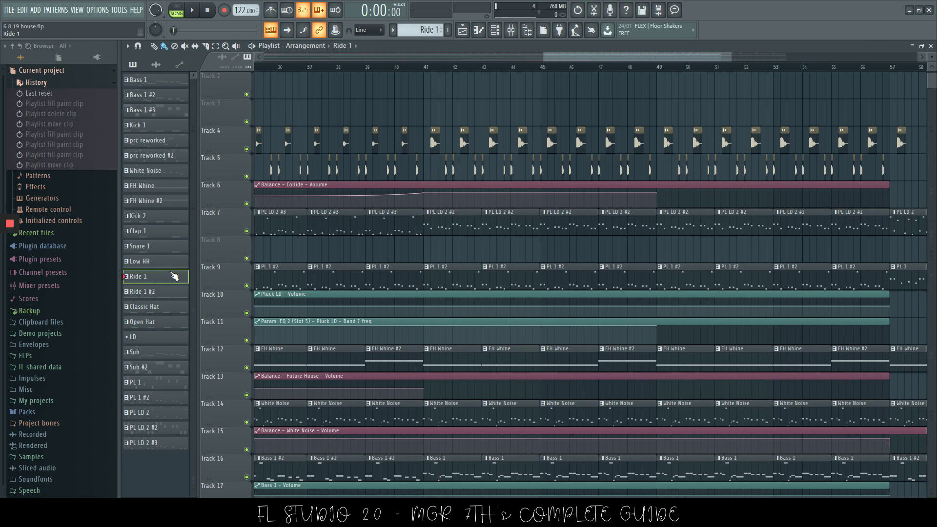
{"action": "key", "text": "KP_Subtract"}
{"action": "key", "text": "KP_Subtract"}
{"action": "key", "text": "KP_Subtract"}
{"action": "key", "text": "KP_Subtract"}
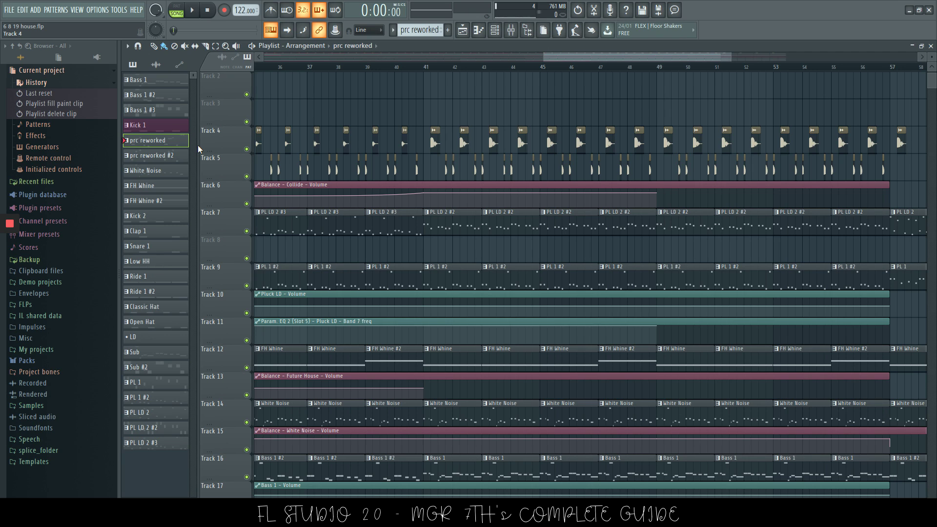
Step: Select the White Noise pattern and change its colour to blue
{"action": "key", "text": "KP_Add"}
{"action": "key", "text": "KP_Add"}
{"action": "key", "text": "KP_Add"}
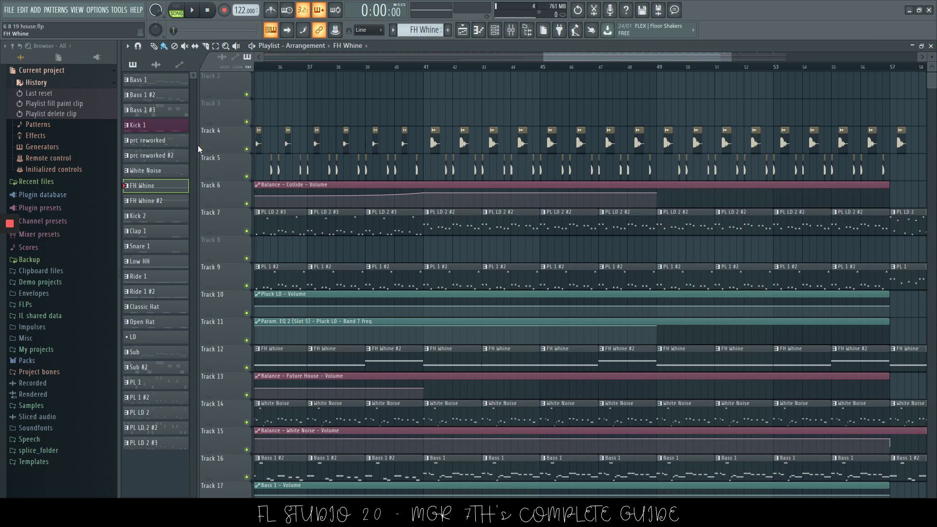
{"action": "key", "text": "KP_Subtract"}
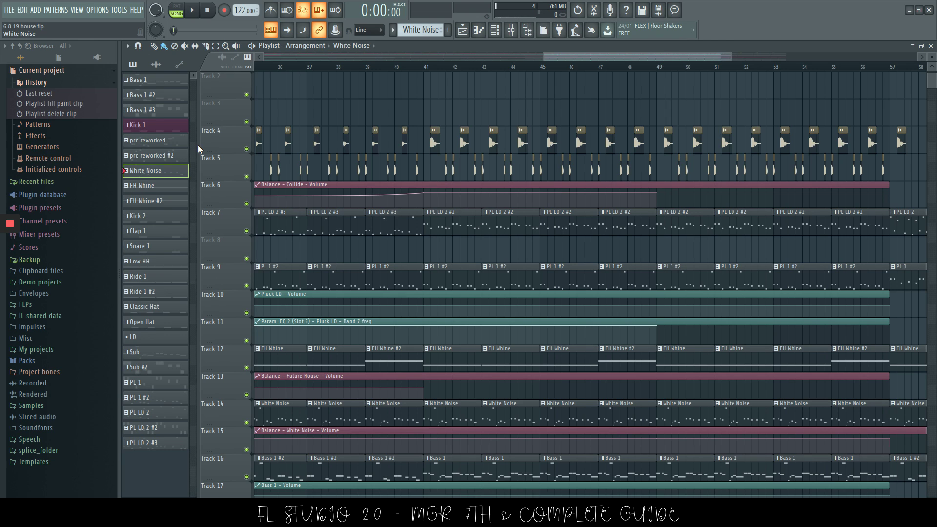
{"action": "key", "text": "F2"}
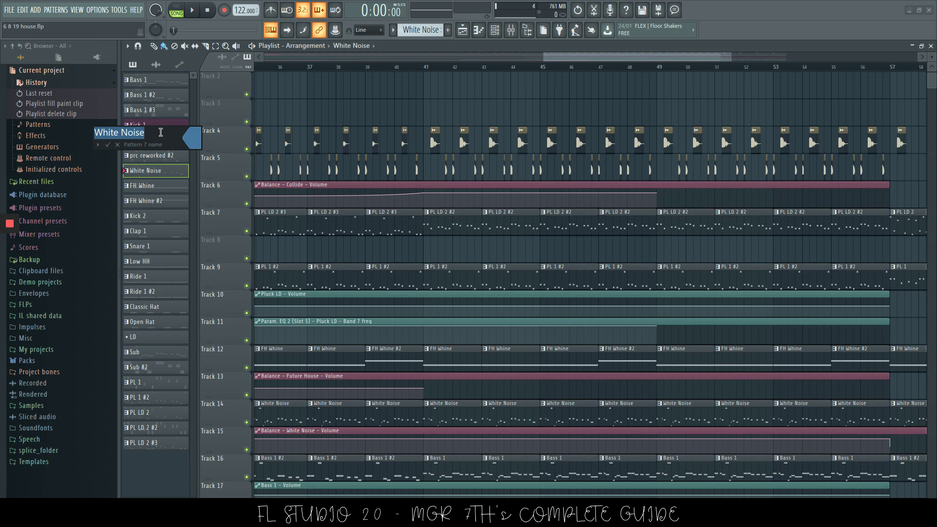
{"action": "key", "text": "Return"}
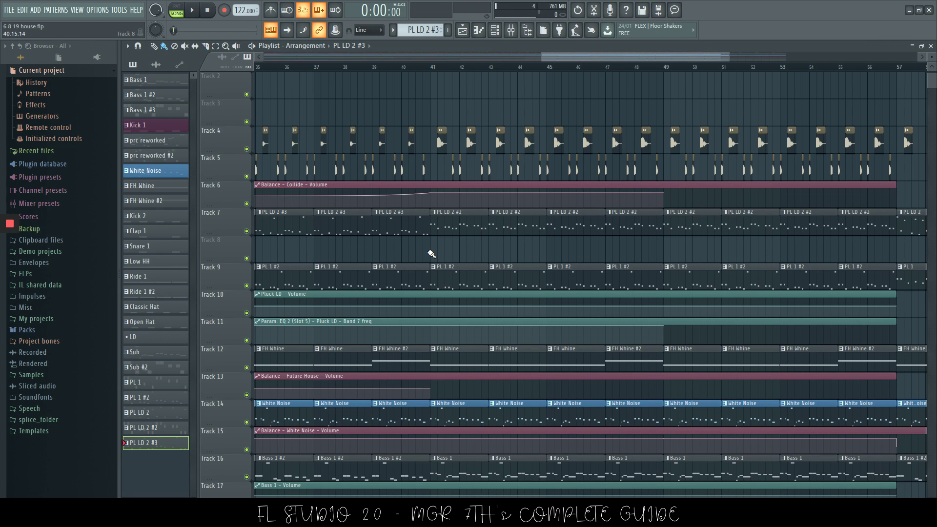
Step: Create a new empty pattern named Bass new
{"action": "key", "text": "F4"}
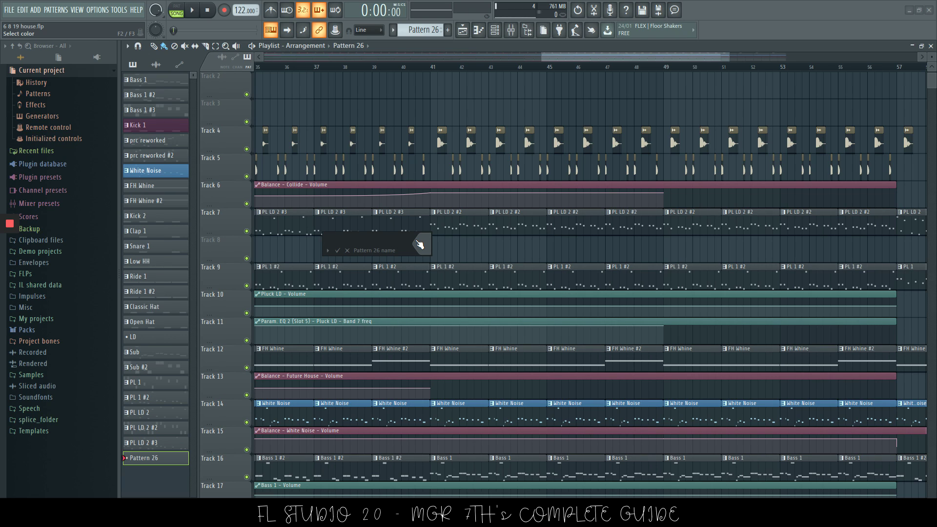
{"action": "type", "text": "Bass new"}
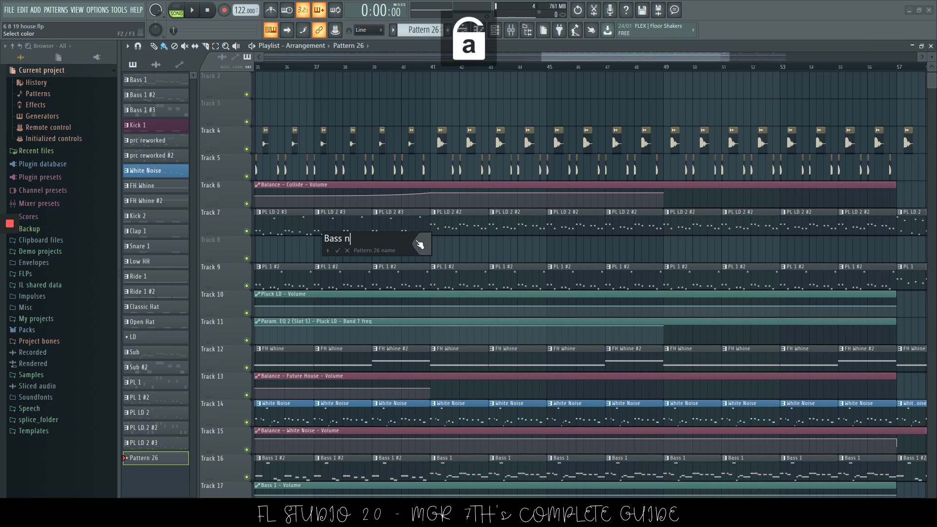
{"action": "key", "text": "Return"}
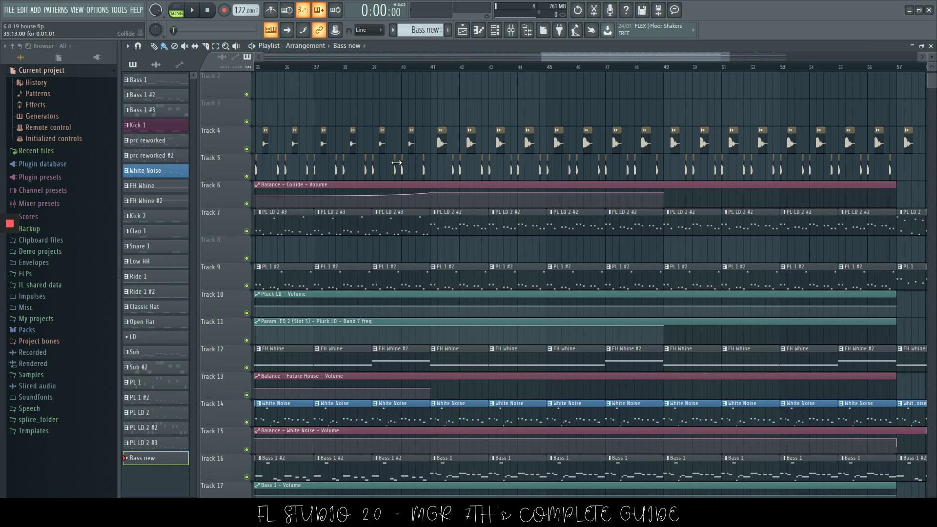
{"action": "key", "text": "F4"}
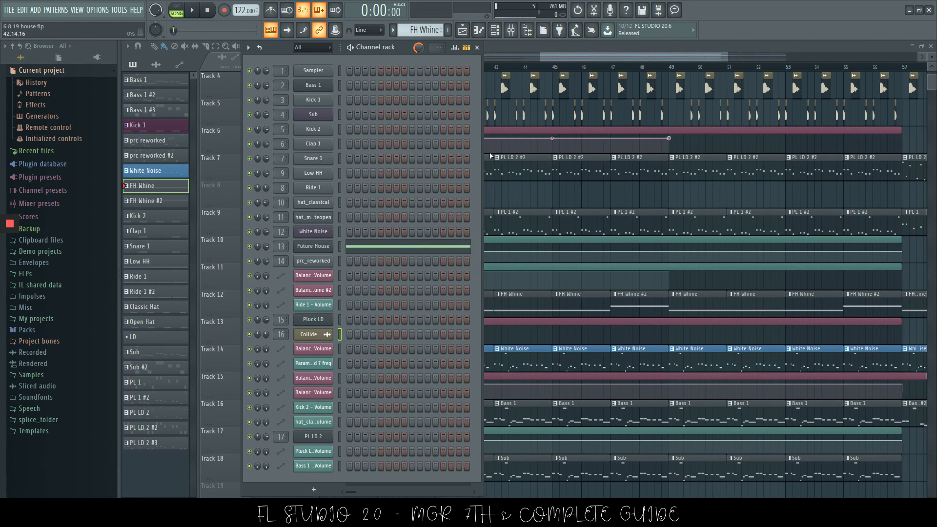
Step: Make PL 1 #2 the active pattern, and set the song's playback position to bar 45
{"action": "left_click", "coordinate": [535, 229]}
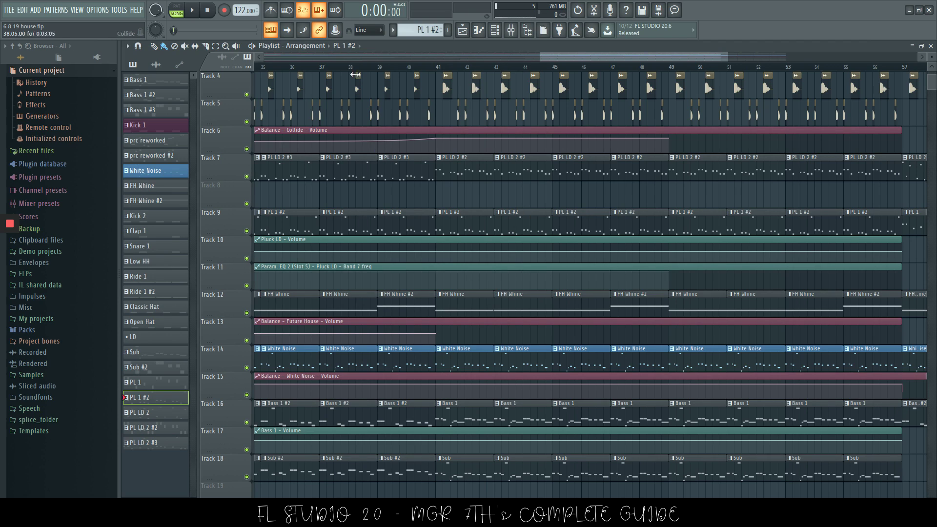
{"action": "left_click", "coordinate": [324, 68]}
{"action": "left_click", "coordinate": [555, 67]}
{"action": "key", "text": "space"}
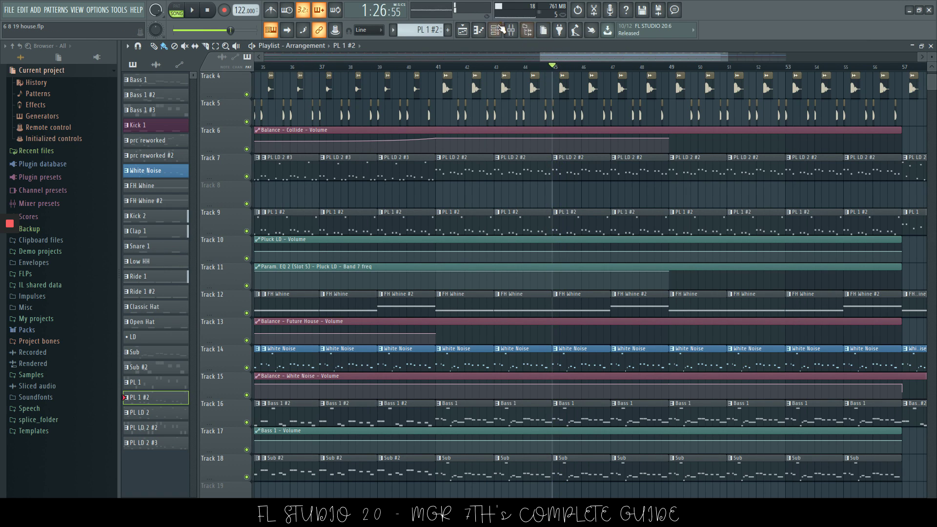
Step: Show the channel rack, and briefly play the song from bar 45 with only Kick 1 active
{"action": "key", "text": "F6"}
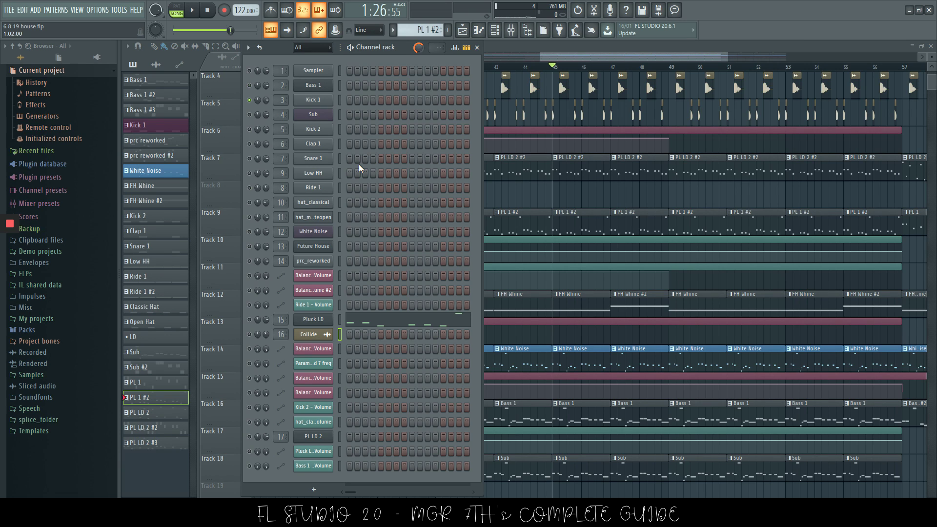
{"action": "key", "text": "space"}
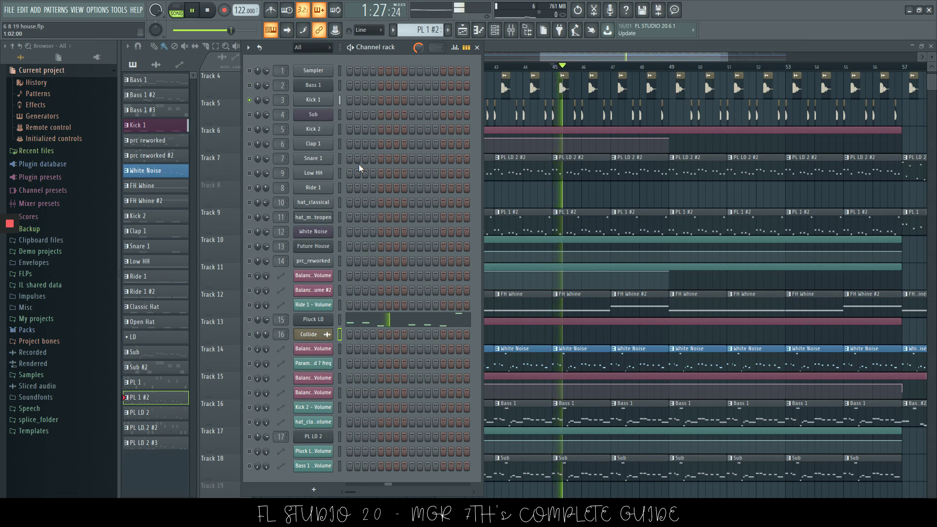
{"action": "key", "text": "space"}
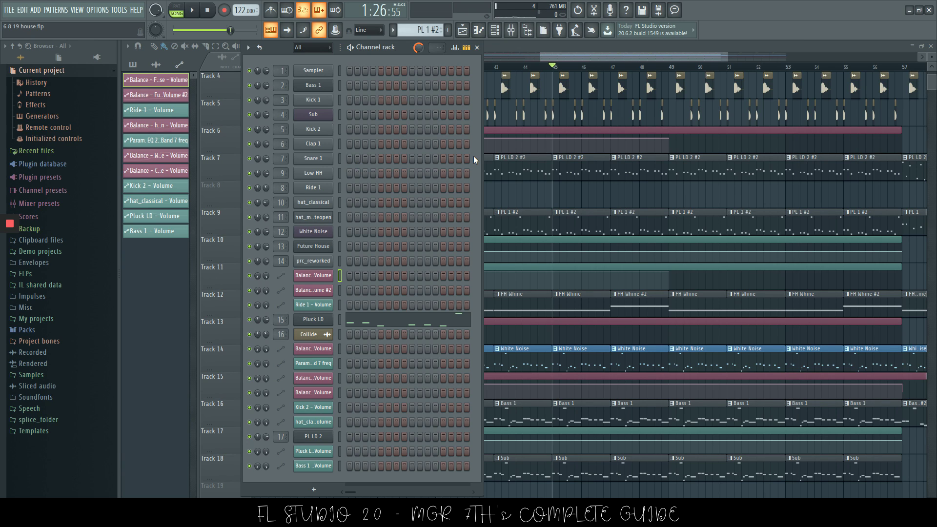
Step: Move the channel selection up and down through the channel rack
{"action": "key", "text": "Up"}
{"action": "key", "text": "Up"}
{"action": "key", "text": "Up"}
{"action": "key", "text": "Up"}
{"action": "key", "text": "Down"}
{"action": "key", "text": "Down"}
{"action": "key", "text": "Up"}
{"action": "key", "text": "Up"}
{"action": "key", "text": "Up"}
{"action": "key", "text": "Up"}
{"action": "key", "text": "Up"}
{"action": "key", "text": "Up"}
{"action": "key", "text": "Up"}
{"action": "key", "text": "Up"}
{"action": "key", "text": "Up"}
{"action": "key", "text": "Up"}
{"action": "key", "text": "Up"}
{"action": "key", "text": "Up"}
{"action": "key", "text": "Down"}
{"action": "key", "text": "Down"}
{"action": "key", "text": "Down"}
{"action": "key", "text": "Down"}
{"action": "key", "text": "Down"}
{"action": "key", "text": "Down"}
{"action": "key", "text": "Down"}
{"action": "key", "text": "Down"}
{"action": "key", "text": "Down"}
{"action": "key", "text": "Down"}
{"action": "key", "text": "Down"}
{"action": "key", "text": "Down"}
{"action": "key", "text": "Down"}
{"action": "key", "text": "Down"}
{"action": "key", "text": "Down"}
{"action": "key", "text": "Down"}
{"action": "key", "text": "Down"}
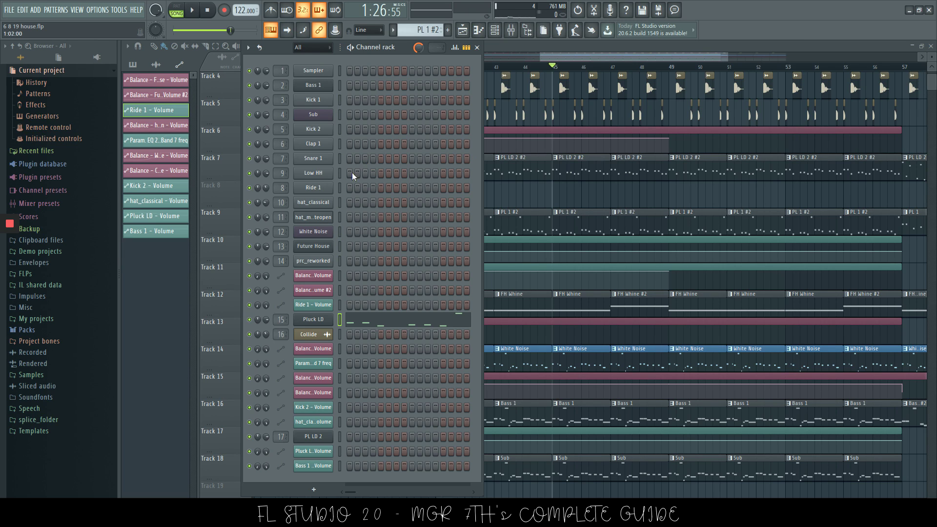
Step: Select the Low HH, Ride 1 and EQ frequency automation channels in turn, ending on Pluck LD
{"action": "left_click", "coordinate": [340, 173]}
{"action": "left_click", "coordinate": [340, 188]}
{"action": "left_click", "coordinate": [340, 363]}
{"action": "left_click", "coordinate": [340, 320]}
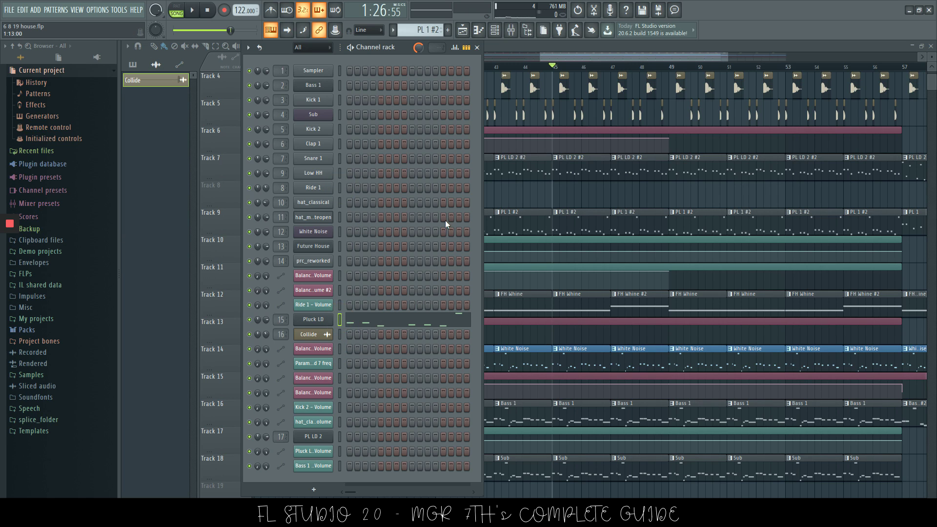
Step: Select the Sampler channel, and look through the channel rack's list of filter groups without changing the group
{"action": "left_click", "coordinate": [340, 70]}
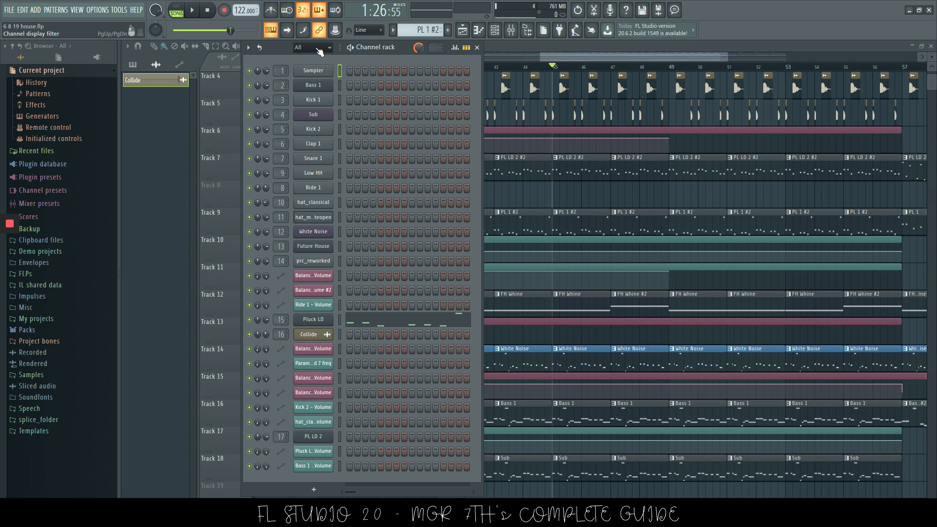
{"action": "left_click", "coordinate": [316, 47]}
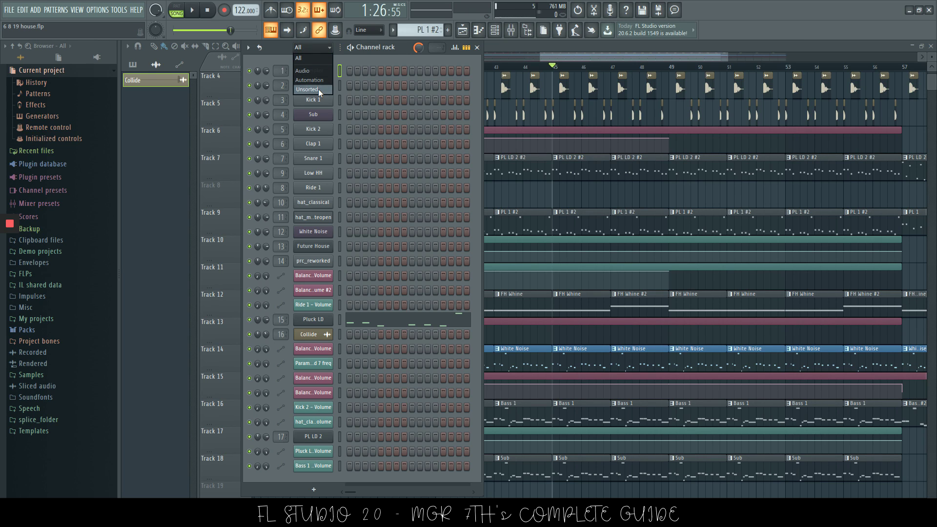
{"action": "left_click", "coordinate": [359, 58]}
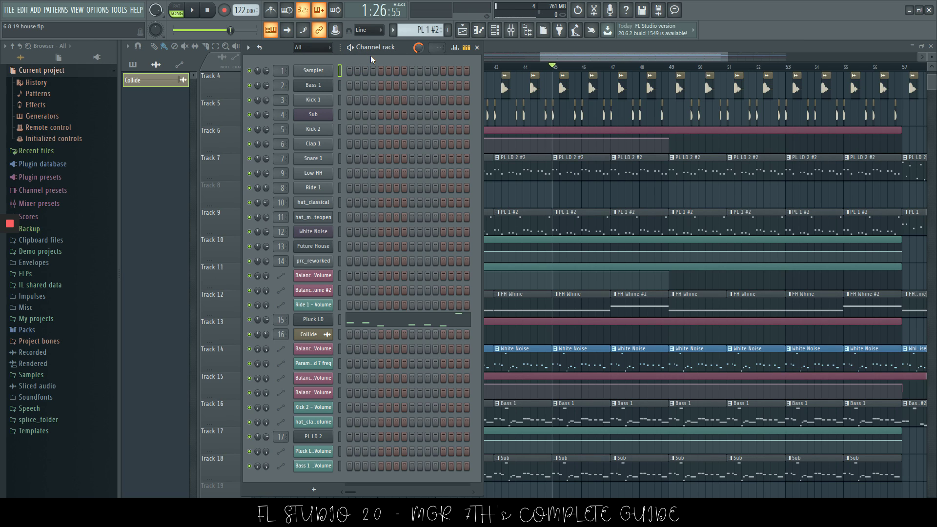
Step: Cycle the channel rack back and forth through its filter groups, ending on All
{"action": "key", "text": "Page_Up"}
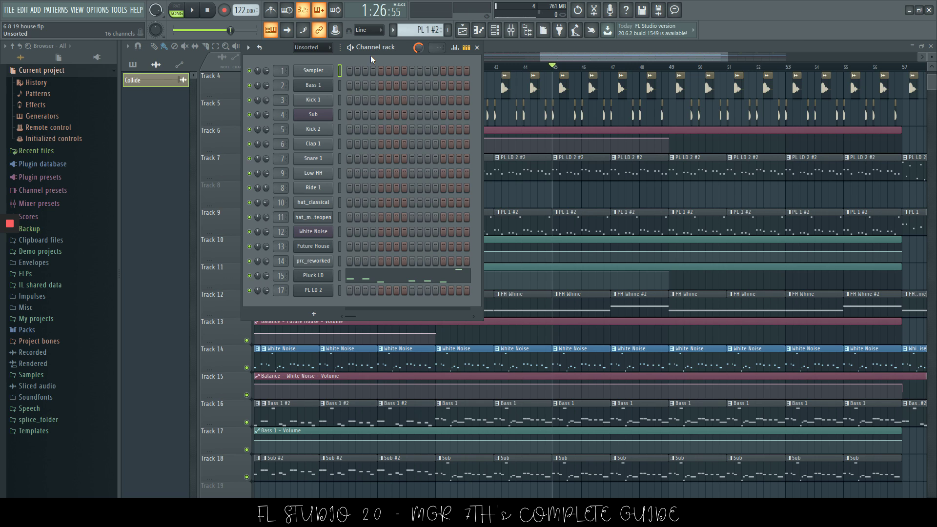
{"action": "key", "text": "Page_Up"}
{"action": "key", "text": "Page_Up"}
{"action": "key", "text": "Page_Up"}
{"action": "key", "text": "Page_Up"}
{"action": "key", "text": "Page_Down"}
{"action": "key", "text": "Page_Down"}
{"action": "key", "text": "Page_Down"}
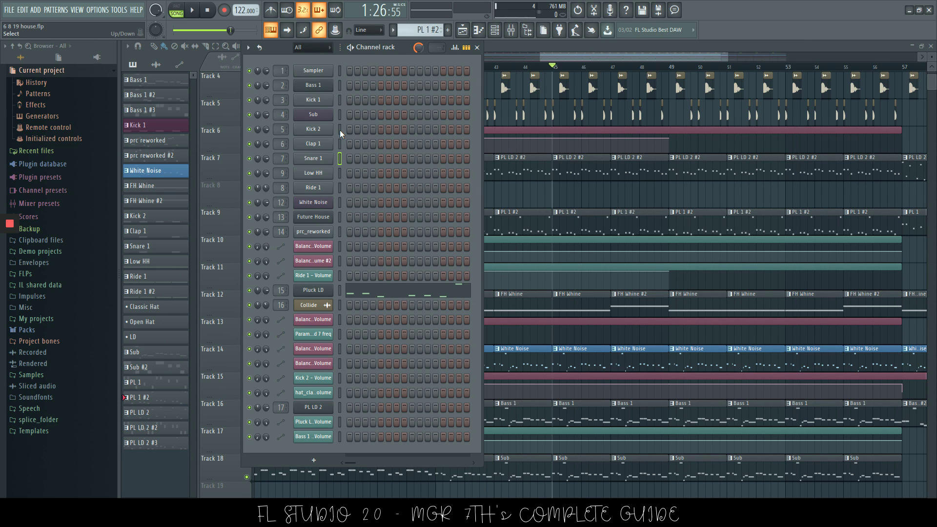
Step: Select the Kick 2 and Kick 1 channels alternately, followed by a run of neighbouring channels from Kick 2 downward
{"action": "left_click", "coordinate": [340, 130]}
{"action": "left_click", "coordinate": [338, 98]}
{"action": "left_click", "coordinate": [340, 130]}
{"action": "left_click", "coordinate": [340, 100]}
{"action": "left_click_drag", "start_coordinate": [339, 130], "coordinate": [340, 168]}
Step: Select every channel in the channel rack, and reduce the selection to Kick 2 only
{"action": "left_click", "coordinate": [340, 130]}
{"action": "double_click", "coordinate": [339, 129]}
{"action": "double_click", "coordinate": [339, 128]}
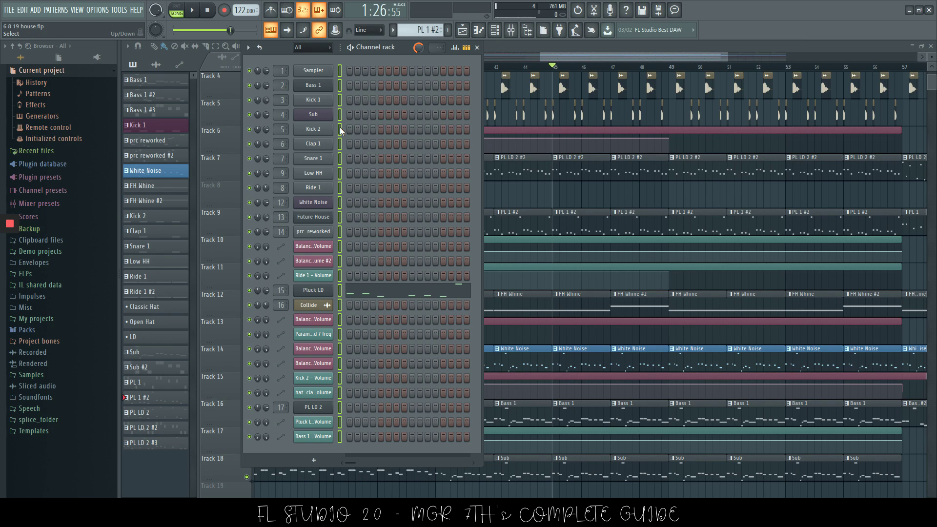
{"action": "left_click", "coordinate": [340, 130]}
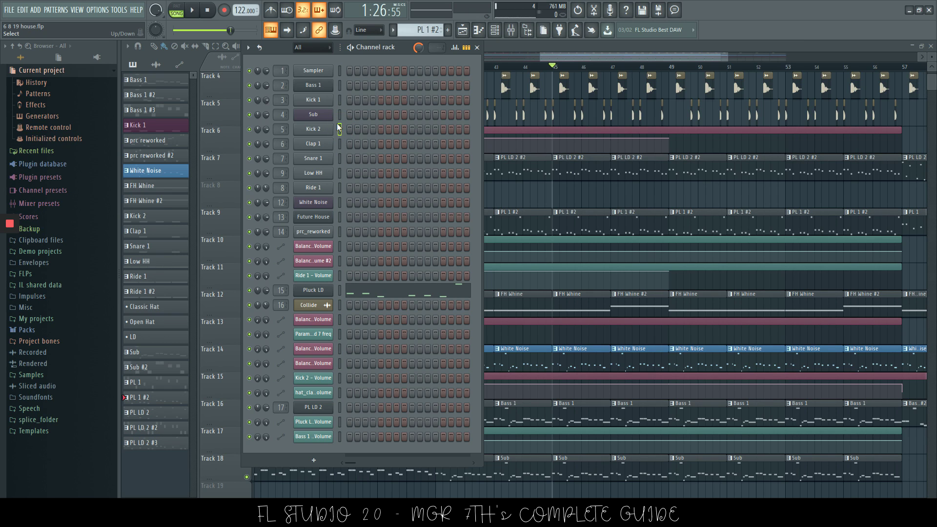
Step: Add Low HH and two Balance volume automation channels to the Kick 2 selection, and remove them from it again
{"action": "left_click", "coordinate": [339, 173], "text": "ctrl"}
{"action": "left_click", "coordinate": [340, 246], "text": "ctrl"}
{"action": "left_click", "coordinate": [340, 319], "text": "ctrl"}
{"action": "left_click", "coordinate": [341, 320], "text": "ctrl"}
{"action": "left_click", "coordinate": [339, 247], "text": "ctrl"}
{"action": "left_click", "coordinate": [339, 173], "text": "ctrl"}
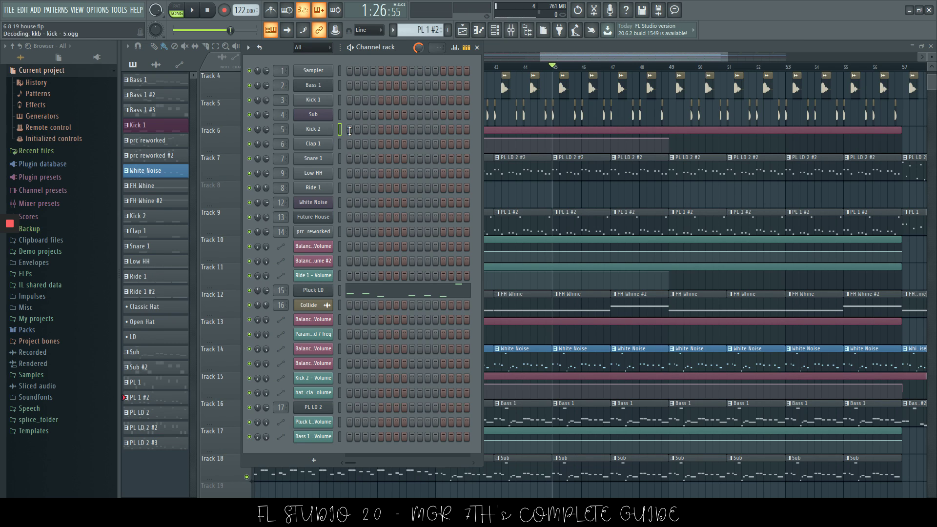
Step: Clone the Kick 2 channel, and select both the original and its copy
{"action": "key", "text": "alt+c"}
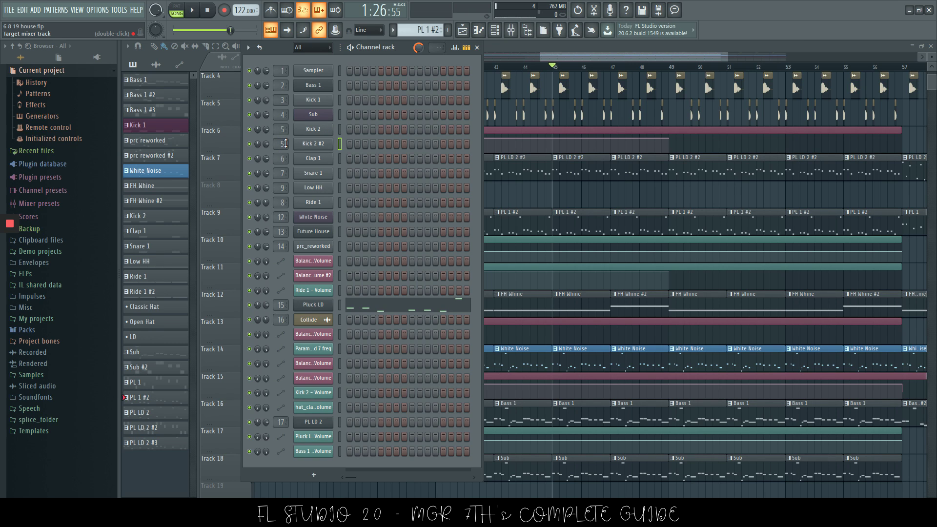
{"action": "left_click", "coordinate": [340, 130]}
{"action": "left_click", "coordinate": [339, 144], "text": "ctrl"}
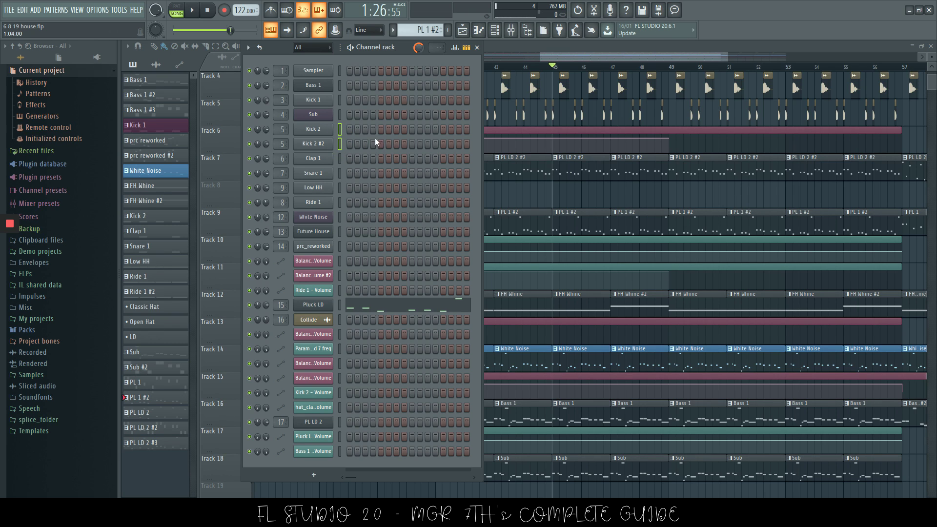
Step: Put the selected kick channels into a new filter group named Kicks
{"action": "key", "text": "alt+g"}
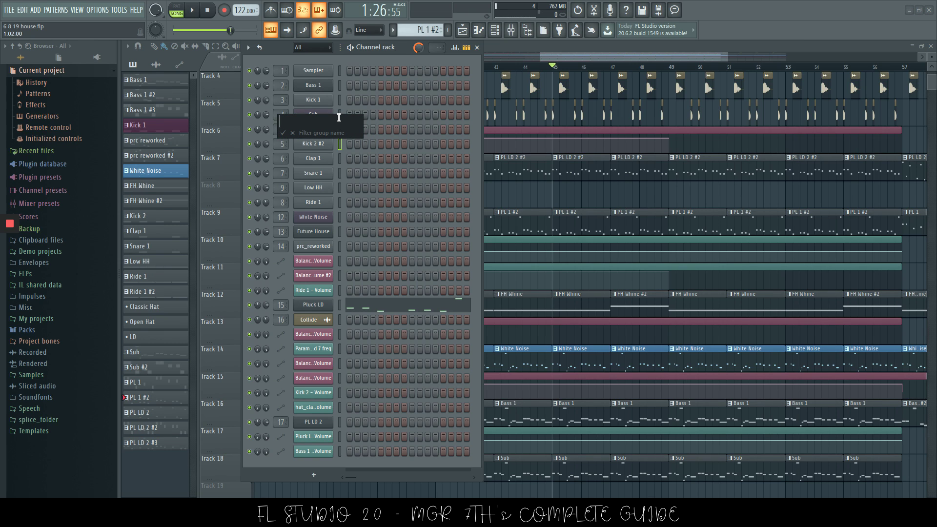
{"action": "type", "text": "Kicks"}
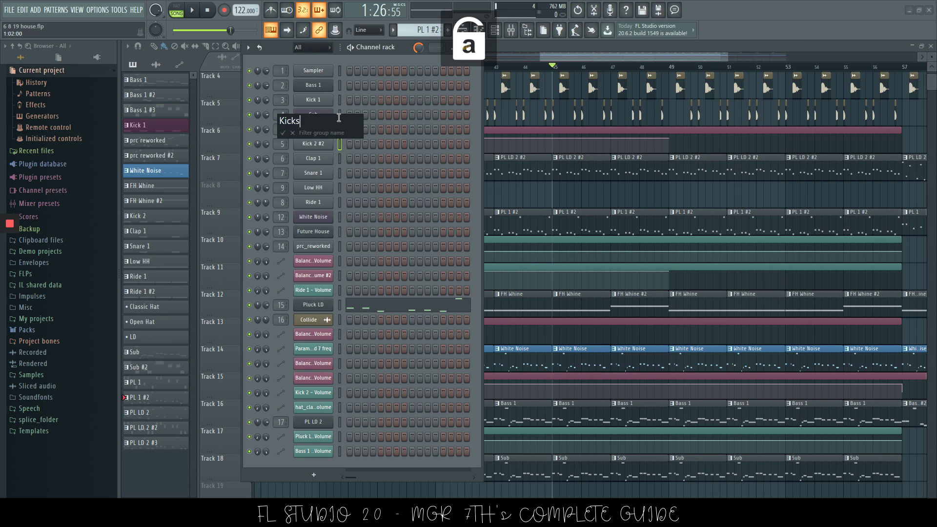
{"action": "key", "text": "Return"}
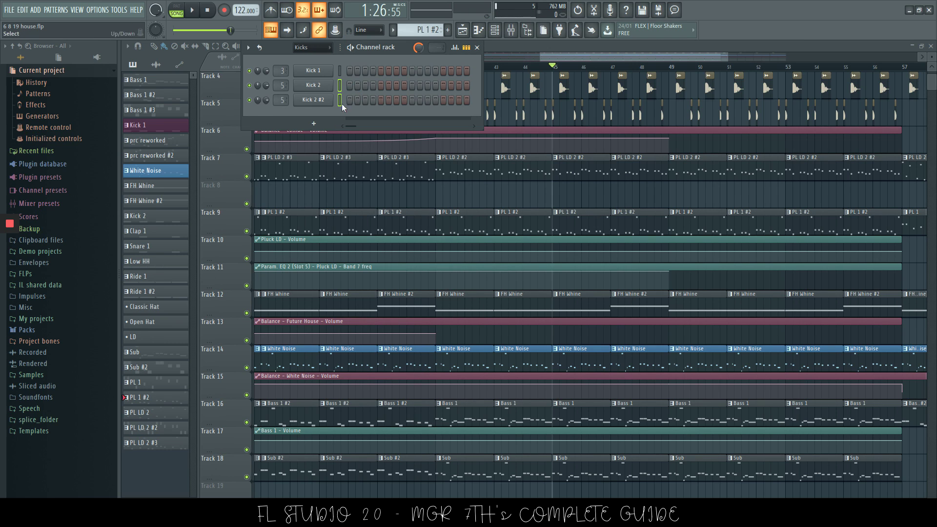
Step: Display all channels in the rack again, and hide and restore the mixer track numbers beside them
{"action": "key", "text": "Page_Up"}
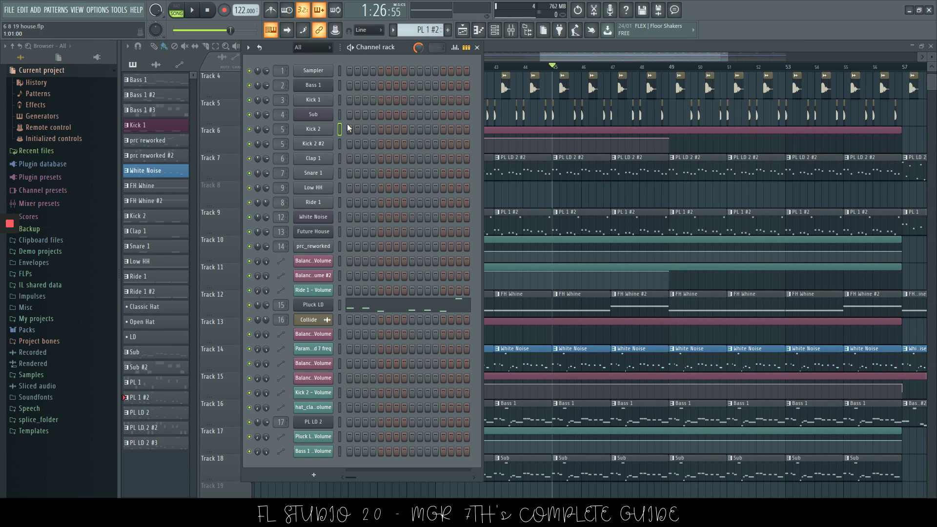
{"action": "key", "text": "alt+m"}
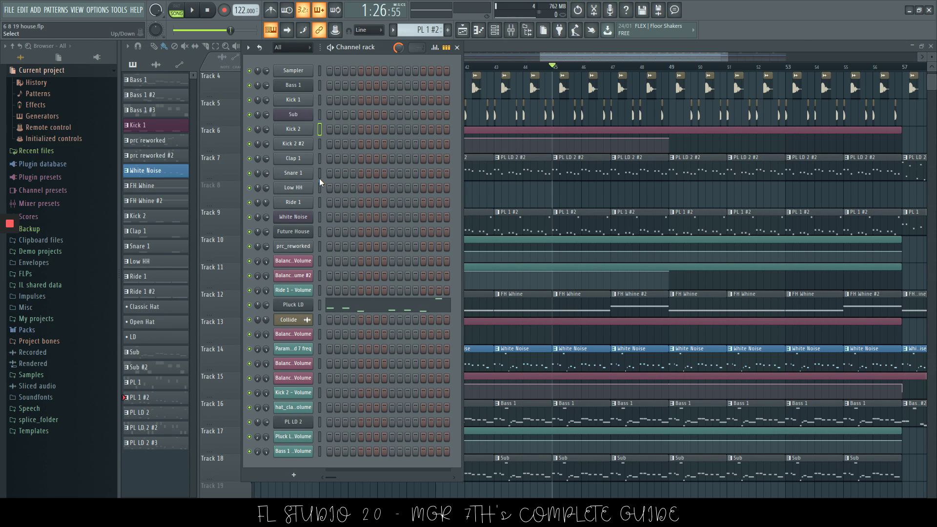
{"action": "key", "text": "alt+m"}
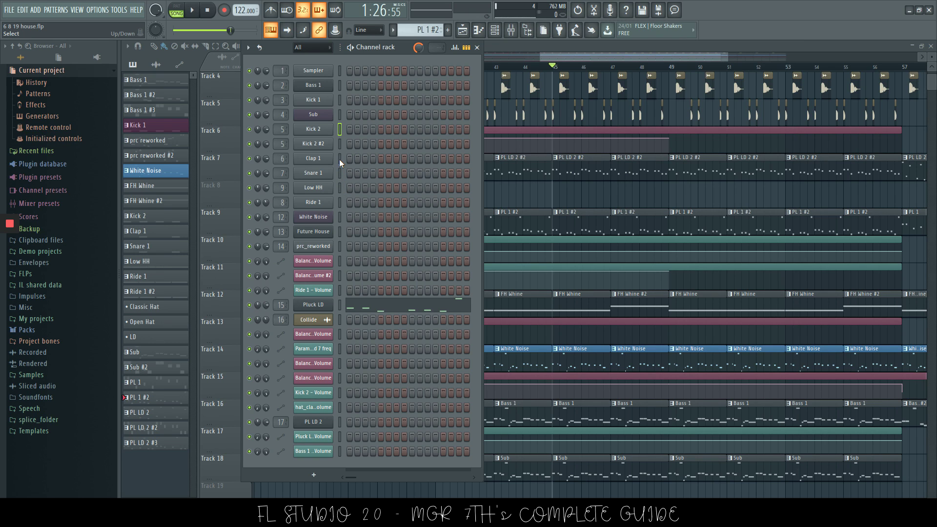
Step: Zip the Clap 1, Snare 1 and Low HH channels, and unzip them again
{"action": "left_click", "coordinate": [339, 160]}
{"action": "key", "text": "alt+Delete"}
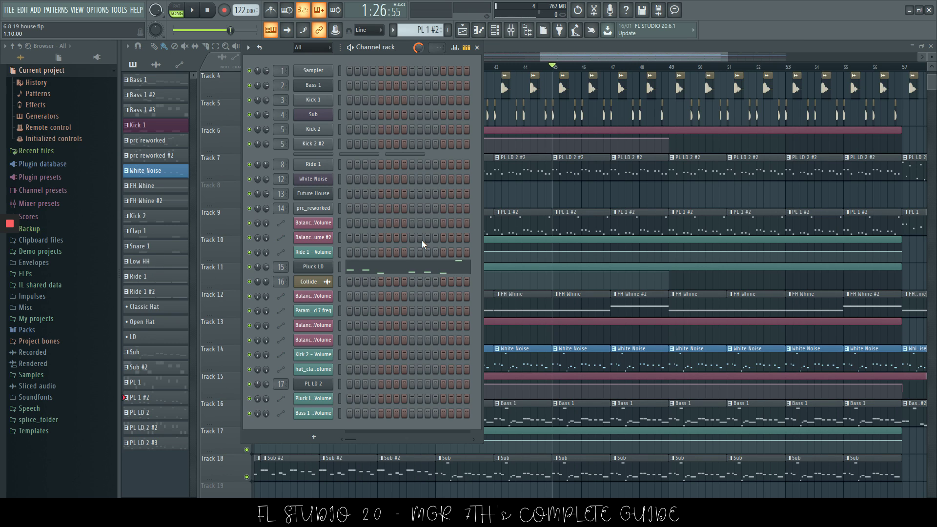
{"action": "key", "text": "alt+u"}
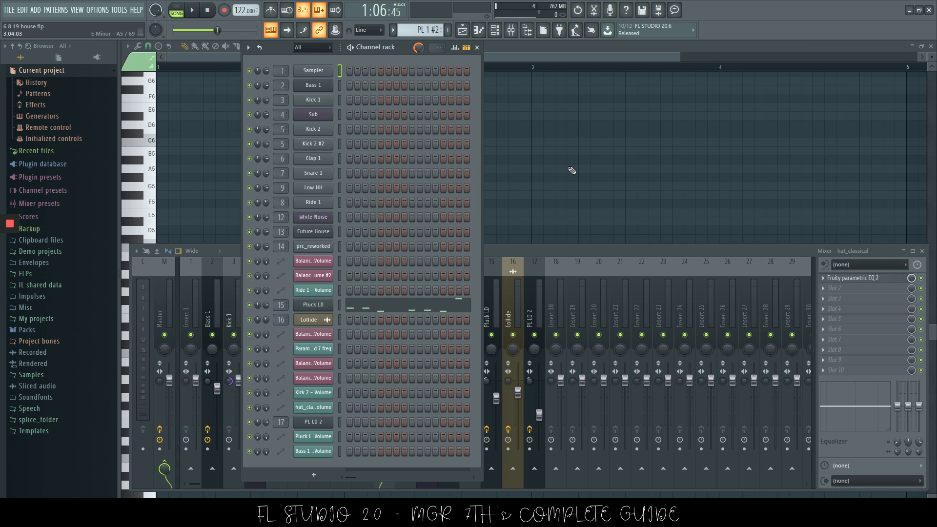
Step: Bring up the playlist at the end of the arrangement, and make PL LD 2 #2 the active pattern from its last clip
{"action": "key", "text": "F5"}
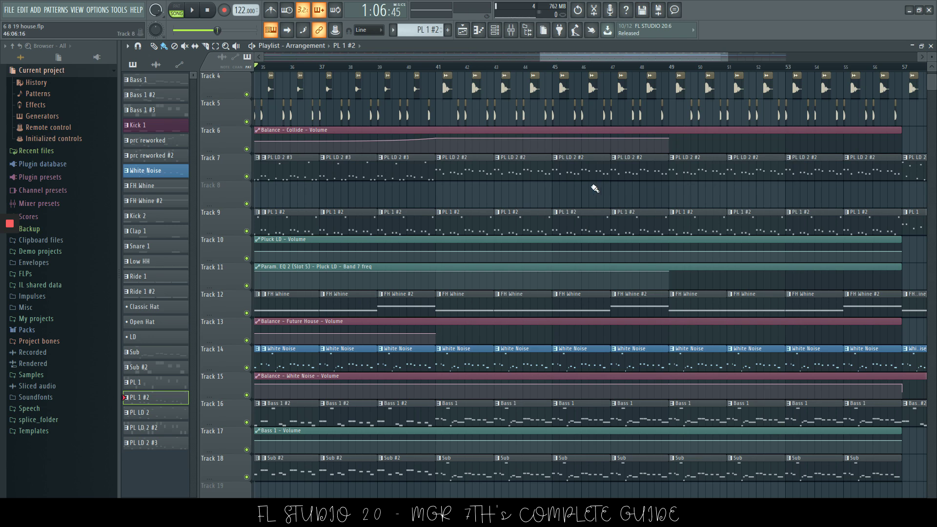
{"action": "left_click_drag", "start_coordinate": [571, 59], "coordinate": [421, 59]}
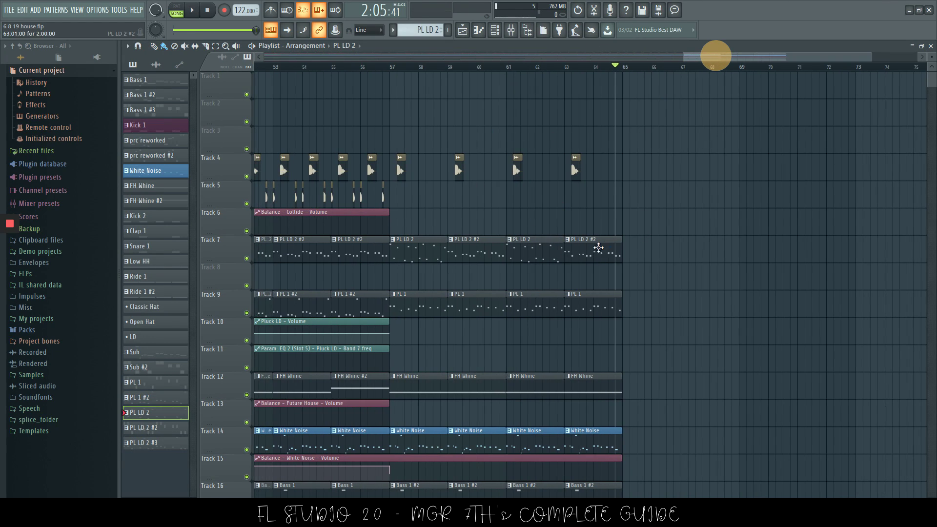
{"action": "left_click", "coordinate": [597, 248]}
{"action": "scroll", "coordinate": [644, 162], "scroll_direction": "down", "scroll_amount": 1}
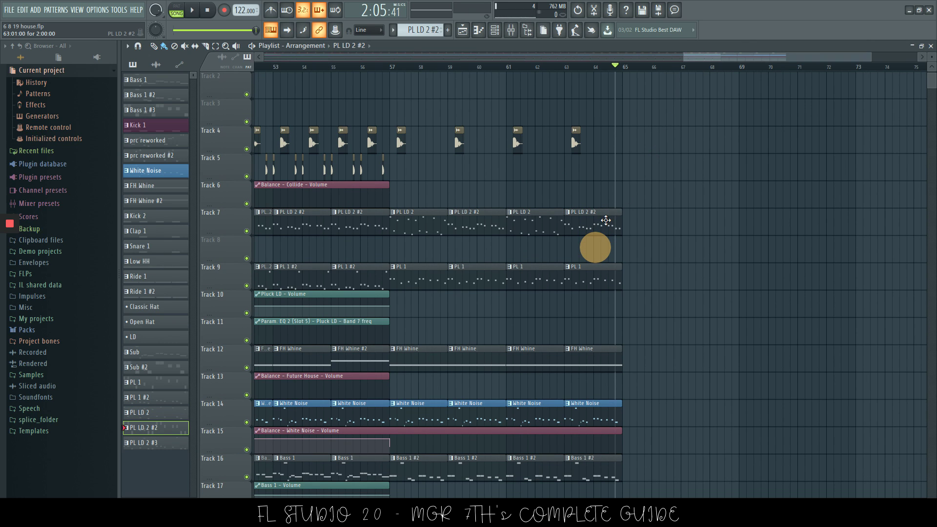
Step: Select individual playlist clips in turn, including PL LD 2 #2 on Track 7, PL 1 on Track 9 and FH Whine on Track 12
{"action": "left_click", "coordinate": [605, 221]}
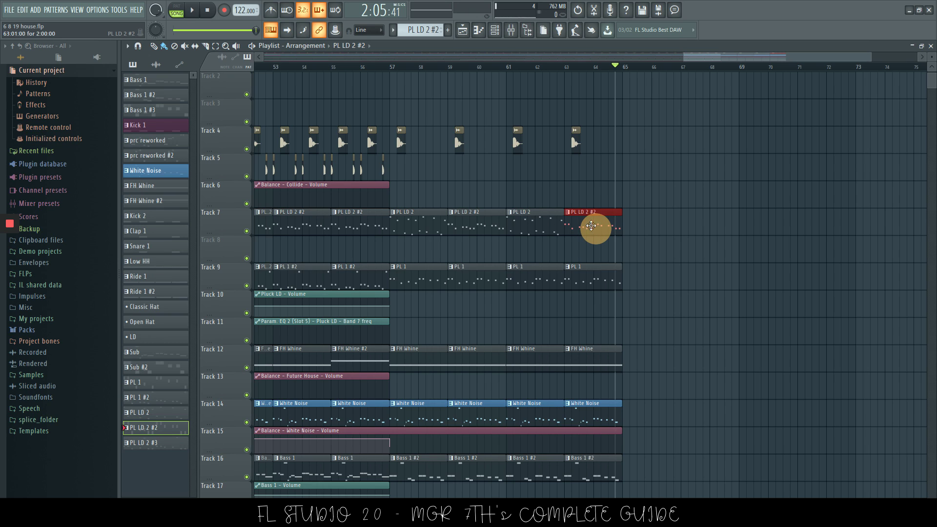
{"action": "left_click", "coordinate": [570, 141]}
{"action": "left_click", "coordinate": [423, 276]}
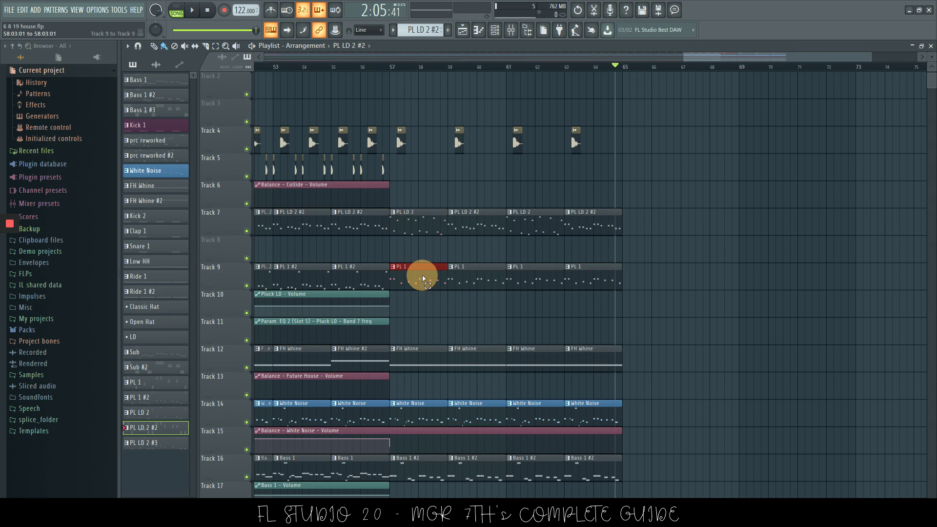
{"action": "left_click", "coordinate": [482, 277]}
{"action": "left_click", "coordinate": [483, 359]}
{"action": "left_click", "coordinate": [427, 357]}
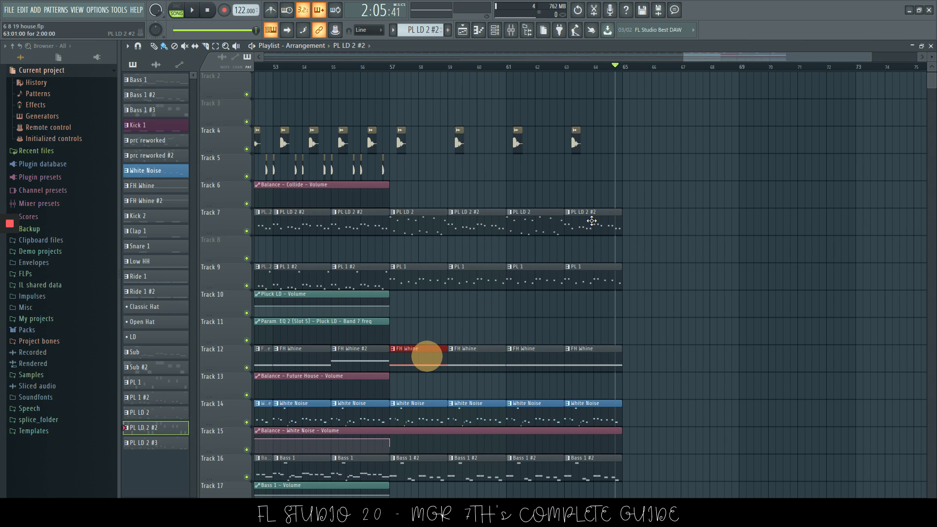
Step: Copy and paste the last PL LD 2 #2 clip on Track 7, and try moving the copy past the arrangement's end
{"action": "left_click", "coordinate": [591, 221]}
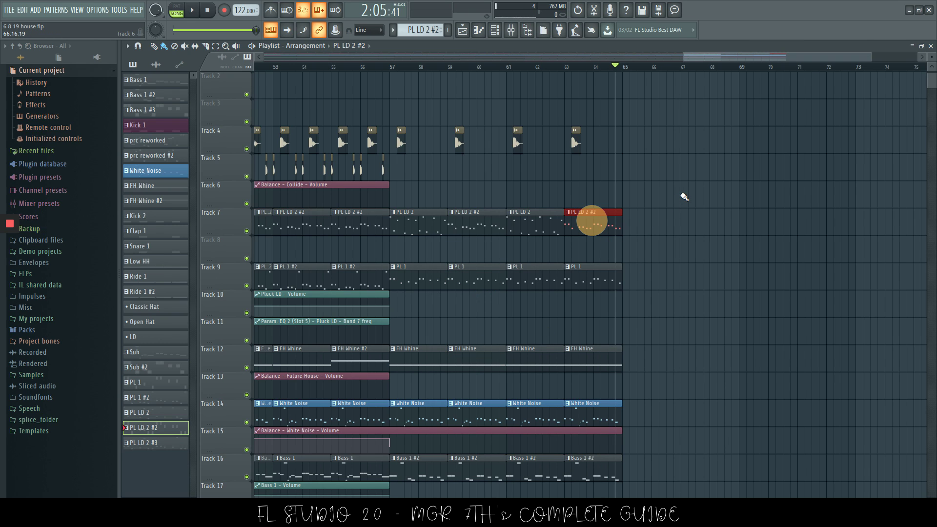
{"action": "key", "text": "ctrl+v"}
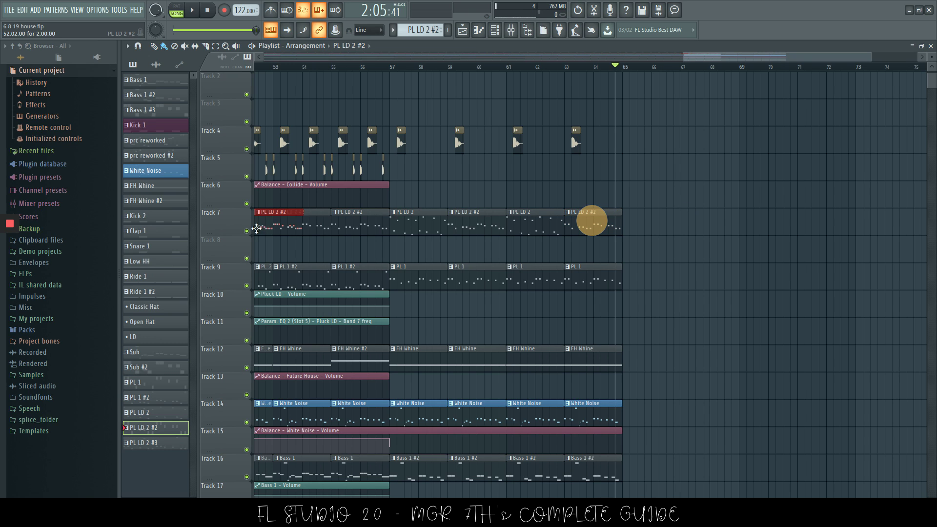
{"action": "left_click_drag", "start_coordinate": [286, 224], "coordinate": [713, 224]}
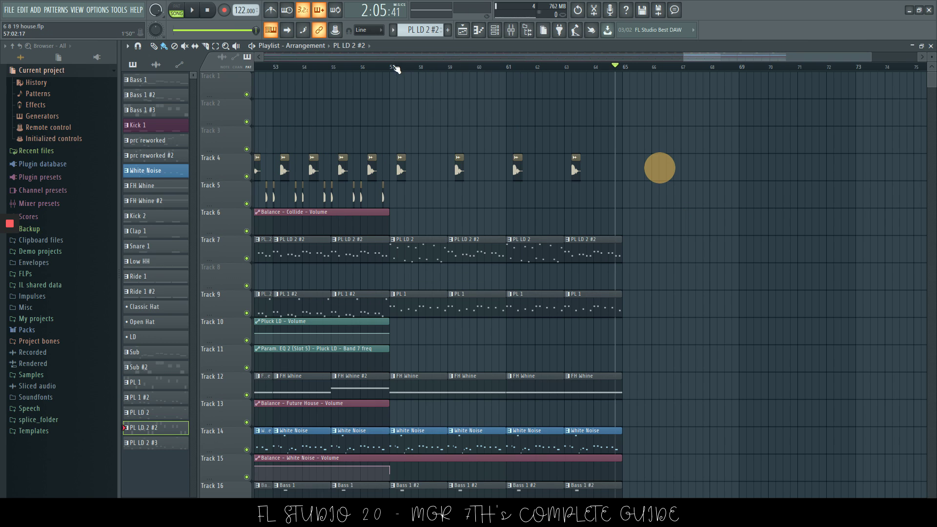
Step: Select the clips between bars 57 and 65 from Track 4 down, excluding the White Noise volume automation clip
{"action": "mouse_move", "coordinate": [393, 67]}
{"action": "left_mouse_down"}
{"action": "mouse_move", "coordinate": [482, 78]}
{"action": "mouse_move", "coordinate": [625, 74]}
{"action": "left_mouse_up"}
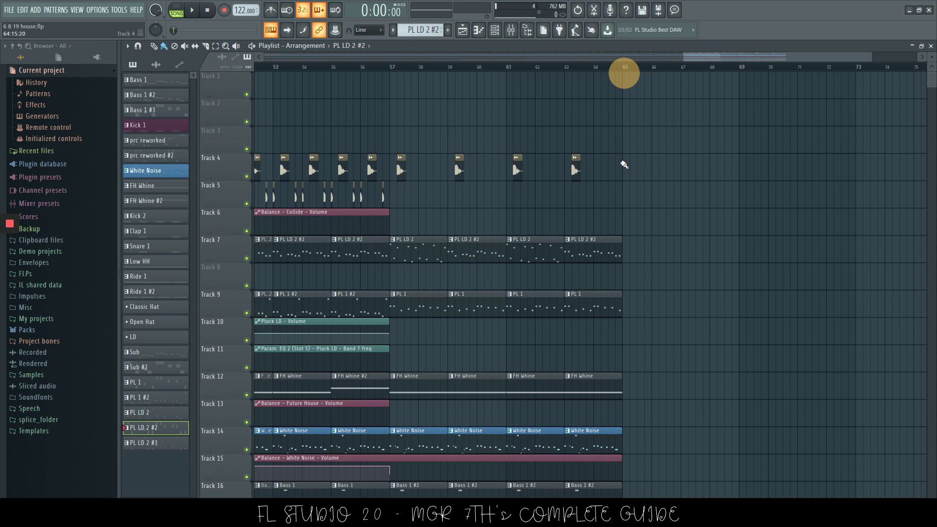
{"action": "left_click_drag", "start_coordinate": [620, 158], "coordinate": [394, 481]}
{"action": "scroll", "coordinate": [499, 302], "scroll_direction": "up", "scroll_amount": 3}
{"action": "scroll", "coordinate": [488, 286], "scroll_direction": "up", "scroll_amount": 6}
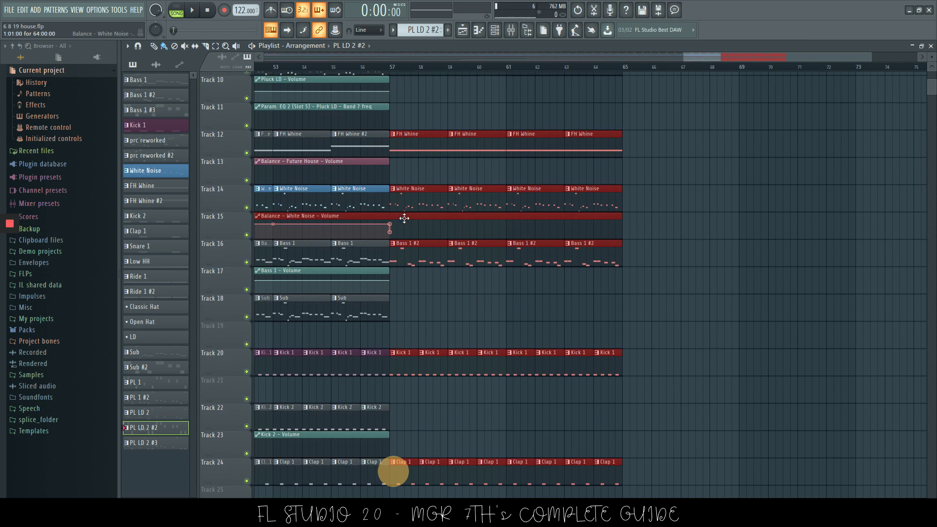
{"action": "left_click", "coordinate": [447, 218]}
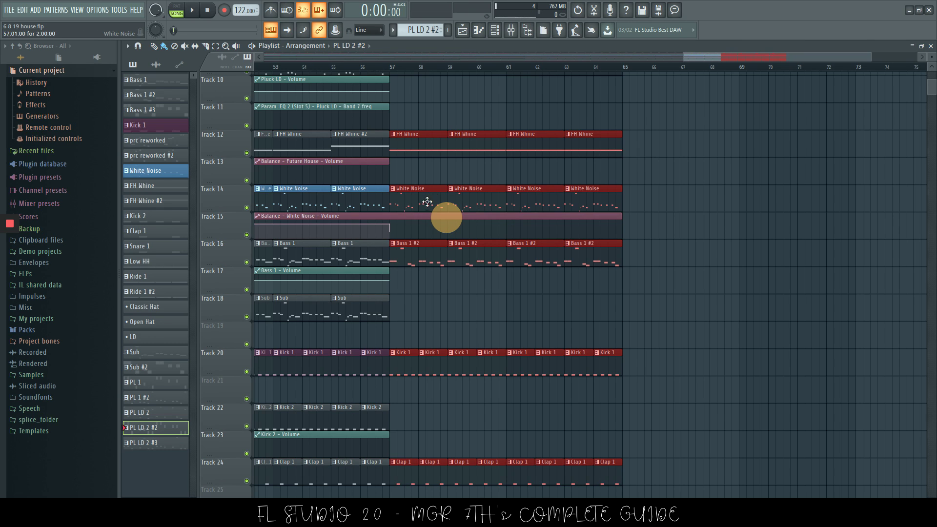
Step: Duplicate the selected clips so that the copies start at bar 65, directly after the originals
{"action": "scroll", "coordinate": [649, 232], "scroll_direction": "up", "scroll_amount": 4}
{"action": "scroll", "coordinate": [420, 195], "scroll_direction": "down", "scroll_amount": 1}
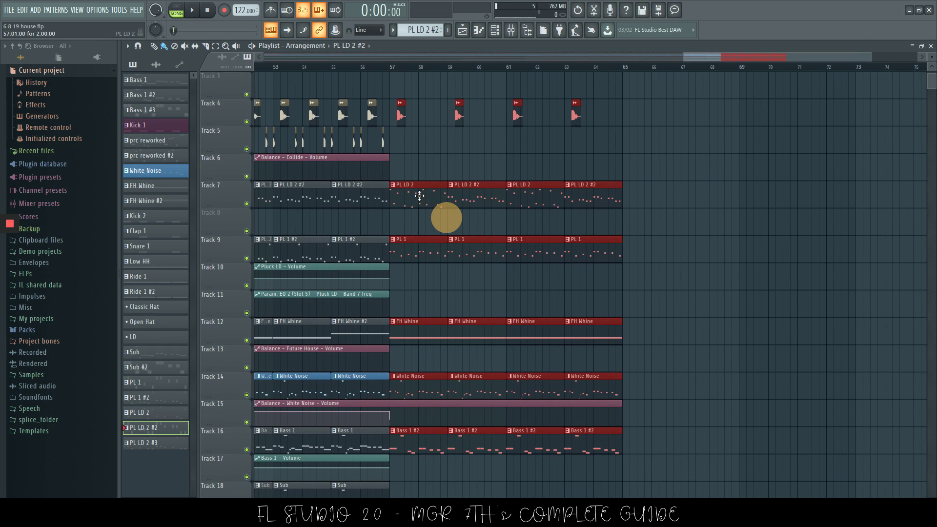
{"action": "left_click_drag", "start_coordinate": [421, 197], "coordinate": [655, 197]}
{"action": "left_click", "coordinate": [655, 198]}
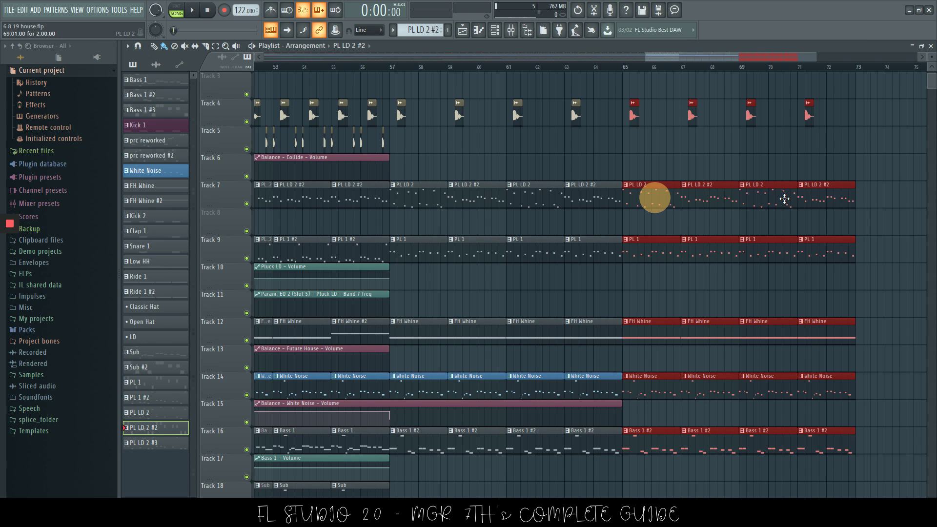
{"action": "left_click_drag", "start_coordinate": [784, 198], "coordinate": [933, 171]}
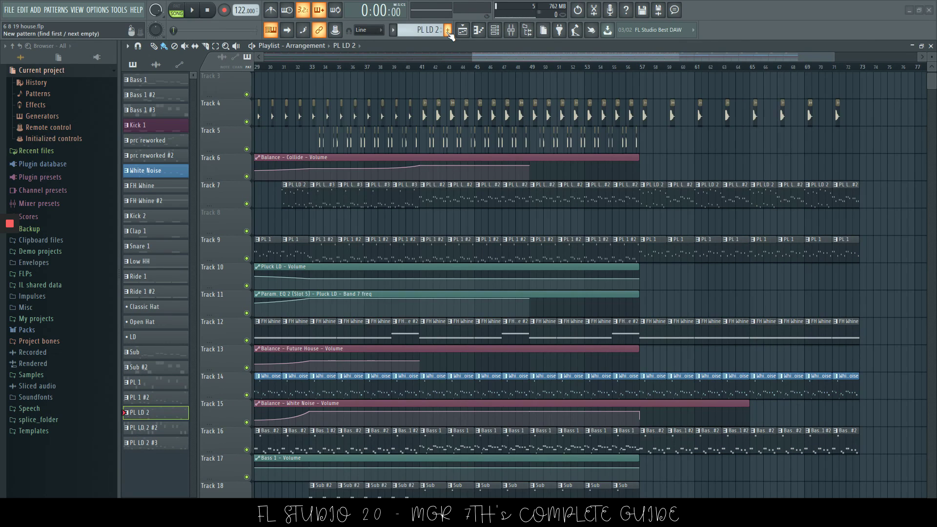
Step: Create a new pattern named Piano
{"action": "left_click", "coordinate": [448, 30]}
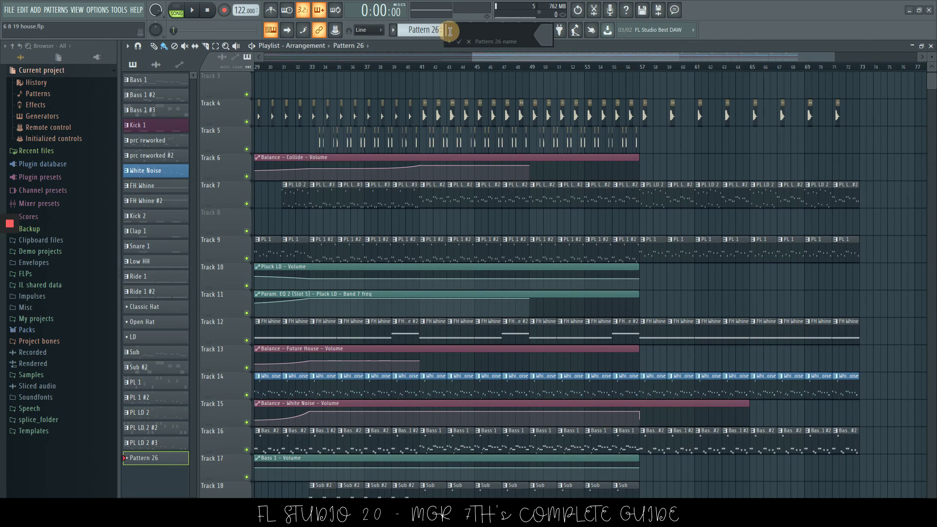
{"action": "key", "text": "Caps_Lock"}
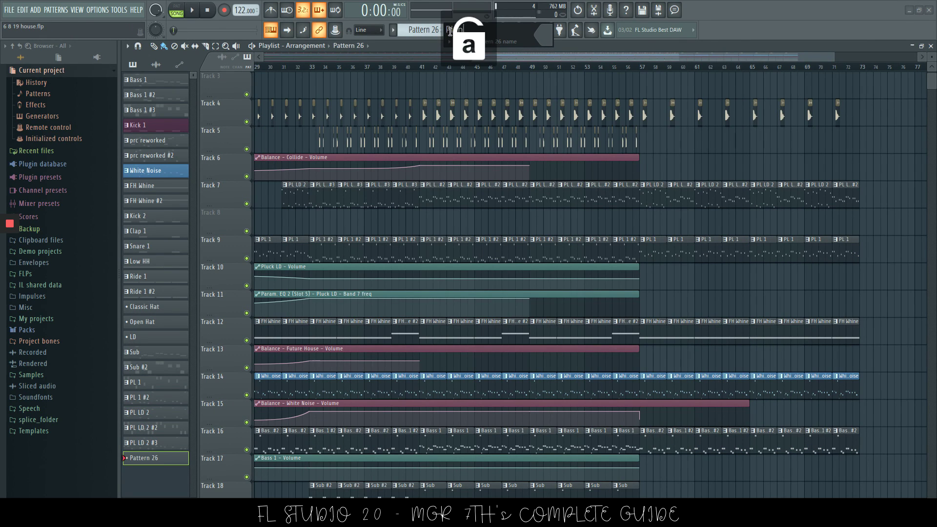
{"action": "key", "text": "Return"}
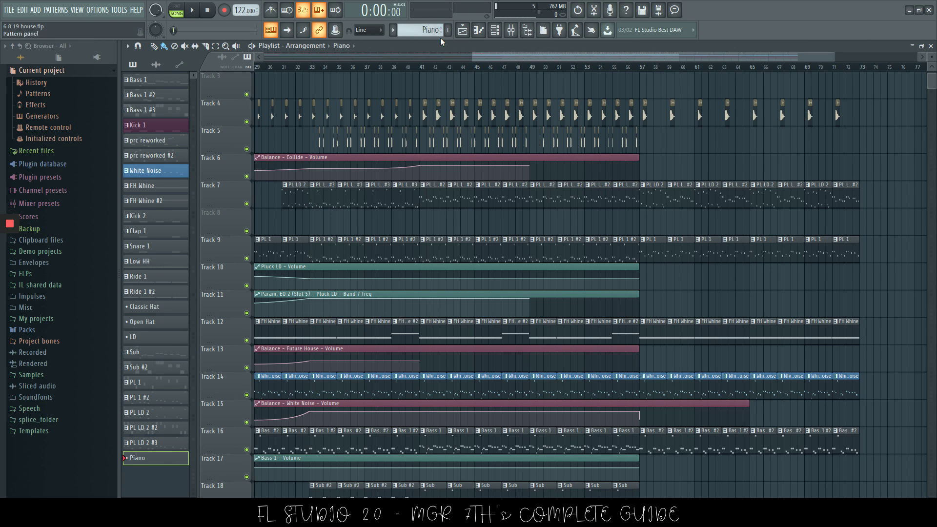
Step: Add an FL Keys instrument to the project and move its window towards the centre of the playlist
{"action": "left_click", "coordinate": [36, 11]}
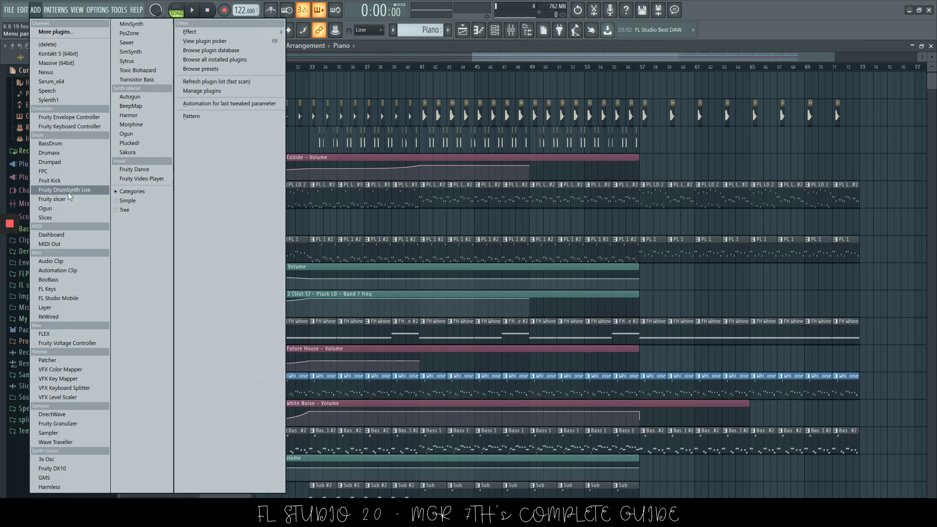
{"action": "left_click", "coordinate": [54, 291]}
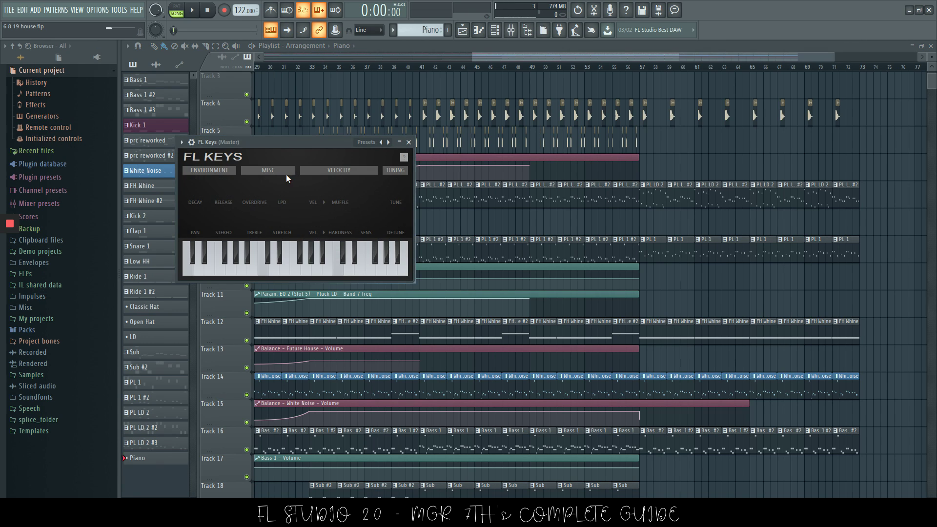
{"action": "left_click_drag", "start_coordinate": [288, 146], "coordinate": [432, 182]}
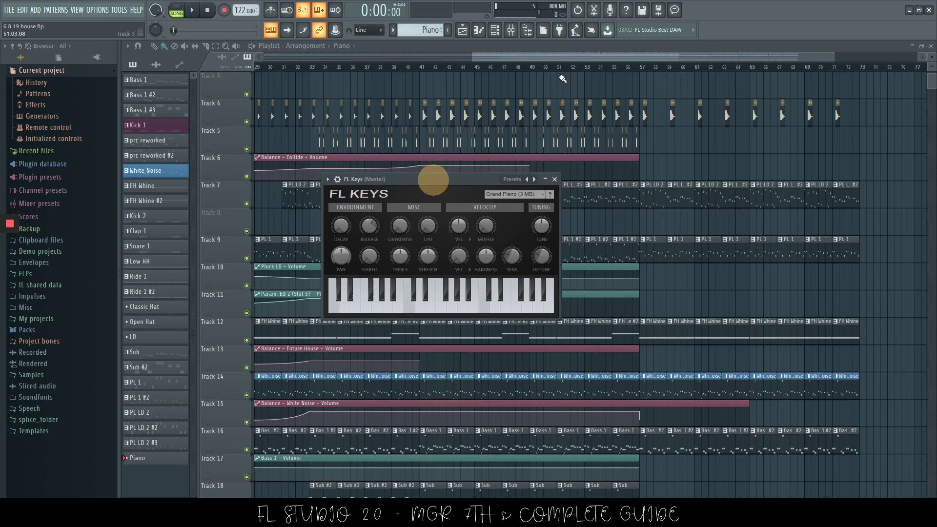
Step: Select only the FL Keys channel in the channel rack, close its plugin window and route the channel to a free mixer track
{"action": "left_click", "coordinate": [495, 30]}
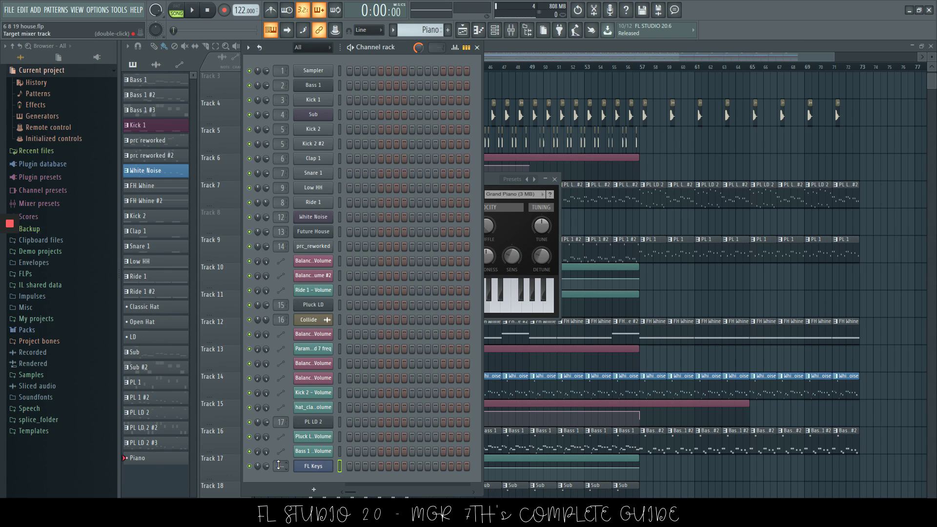
{"action": "left_click", "coordinate": [340, 454]}
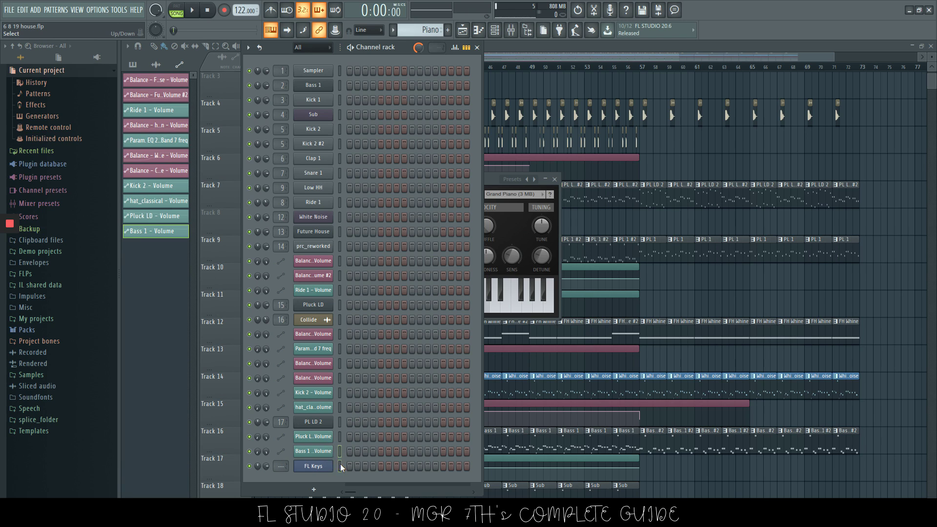
{"action": "left_click", "coordinate": [340, 465]}
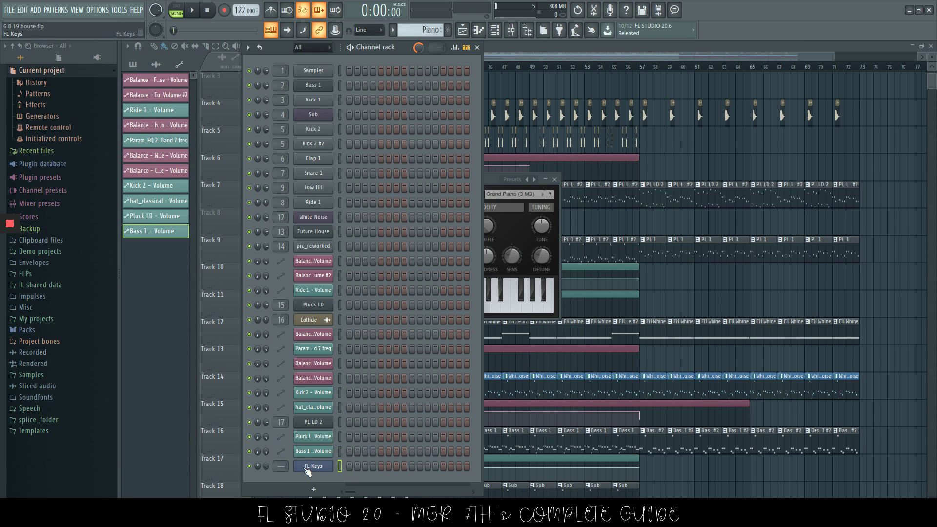
{"action": "left_click", "coordinate": [489, 181]}
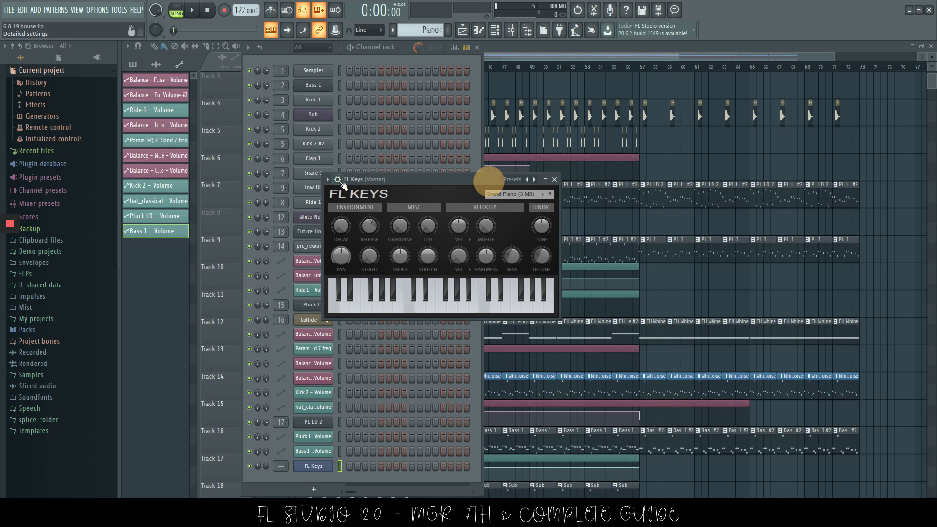
{"action": "left_click", "coordinate": [328, 180]}
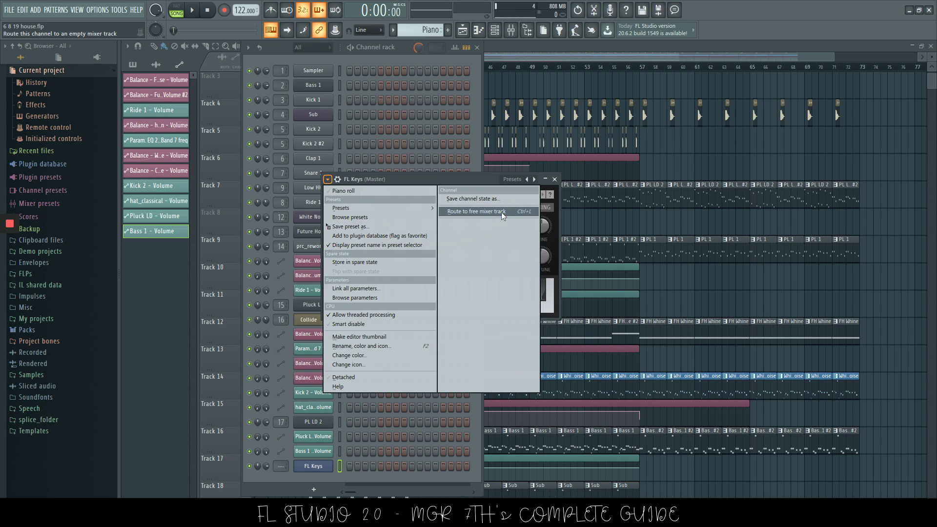
{"action": "left_click", "coordinate": [525, 213]}
{"action": "left_click", "coordinate": [554, 179]}
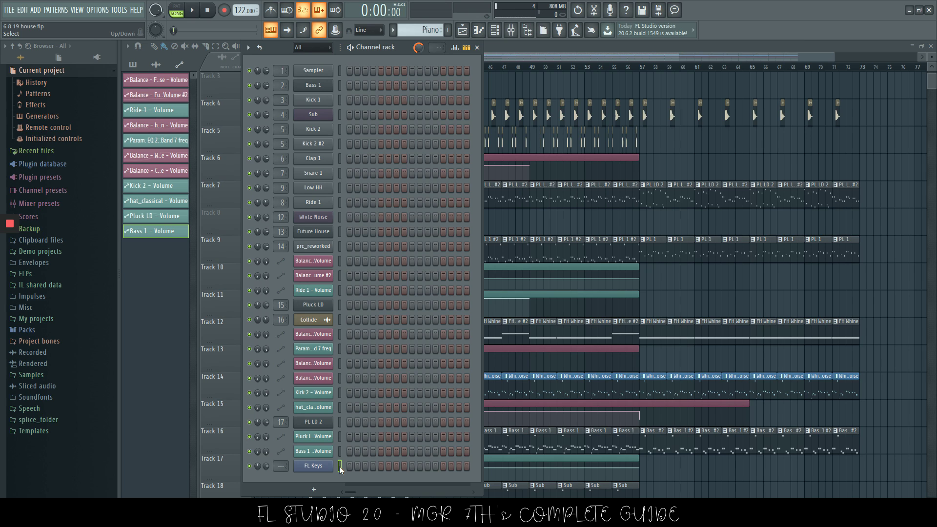
{"action": "key", "text": "ctrl+l"}
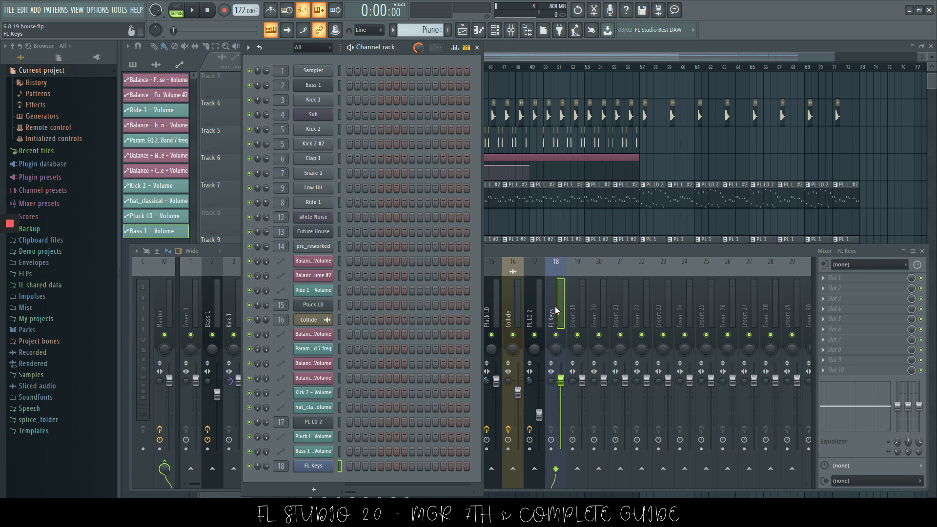
Step: Select the six PL LD 2 and PL LD 2 #2 clips on Track 7 between bars 61 and 73
{"action": "left_click", "coordinate": [557, 53]}
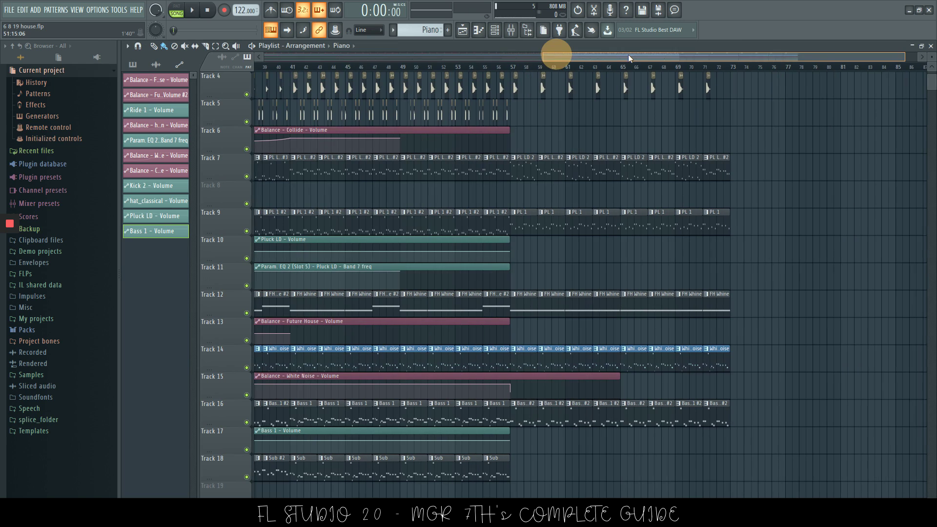
{"action": "scroll", "coordinate": [740, 161], "scroll_direction": "up", "scroll_amount": 3}
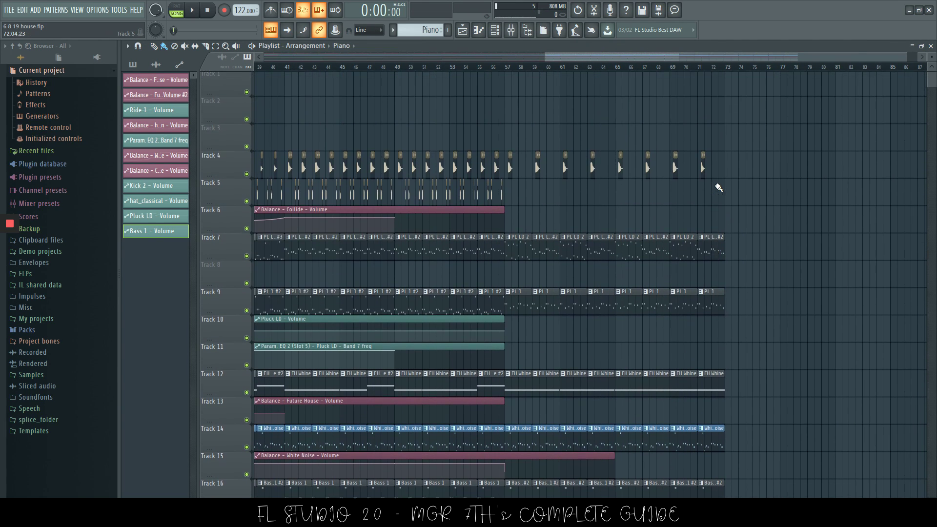
{"action": "scroll", "coordinate": [736, 210], "scroll_direction": "down", "scroll_amount": 2}
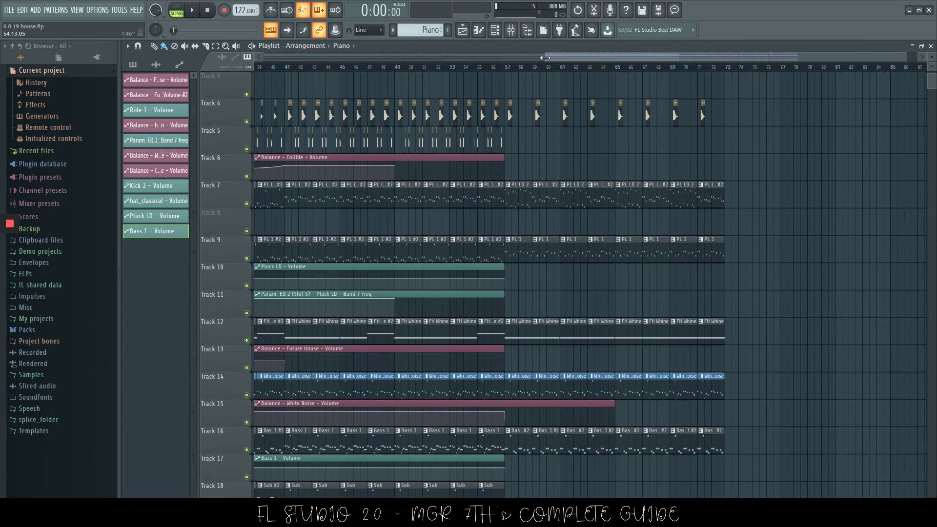
{"action": "left_click_drag", "start_coordinate": [545, 57], "coordinate": [706, 58]}
{"action": "left_click_drag", "start_coordinate": [697, 195], "coordinate": [411, 198]}
{"action": "left_click_drag", "start_coordinate": [725, 195], "coordinate": [409, 198]}
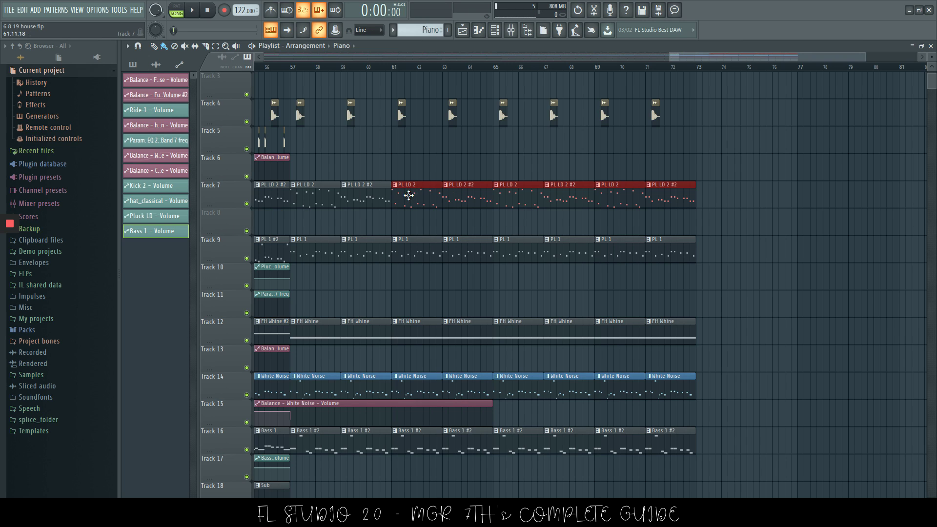
{"action": "mouse_move", "coordinate": [405, 195]}
{"action": "left_mouse_down"}
{"action": "mouse_move", "coordinate": [405, 226]}
{"action": "mouse_move", "coordinate": [407, 189]}
{"action": "left_mouse_up"}
{"action": "key", "text": "ctrl+s"}
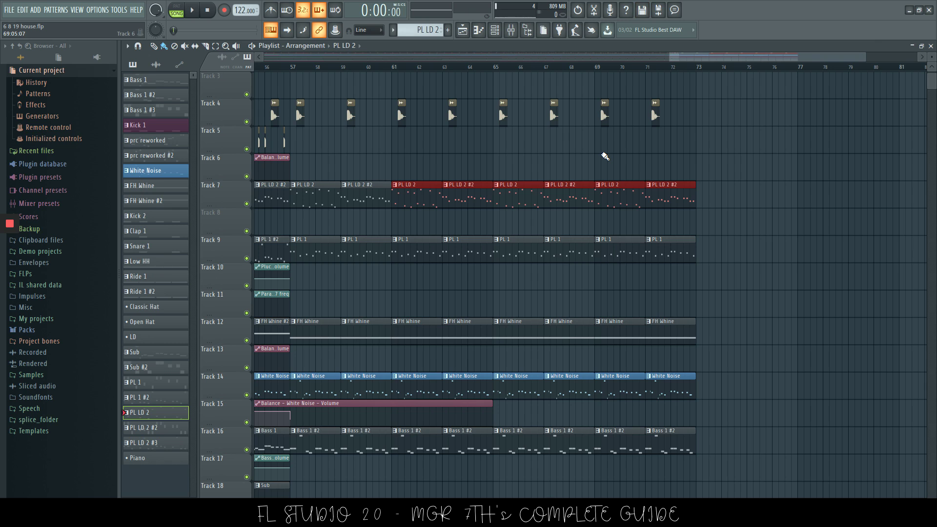
Step: Nudge the selected Track 7 clips up and down between tracks repeatedly, ending back on Track 7
{"action": "key", "text": "shift+Down"}
{"action": "key", "text": "shift+Up"}
{"action": "scroll", "coordinate": [606, 157], "scroll_direction": "down", "scroll_amount": 2}
{"action": "scroll", "coordinate": [605, 155], "scroll_direction": "down", "scroll_amount": 3}
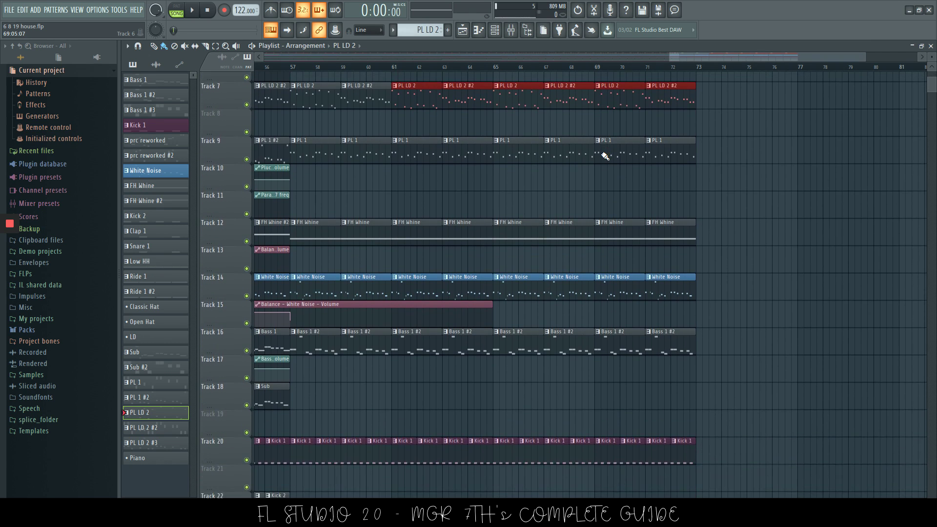
{"action": "scroll", "coordinate": [604, 155], "scroll_direction": "up", "scroll_amount": 2}
{"action": "scroll", "coordinate": [605, 156], "scroll_direction": "down", "scroll_amount": 1}
{"action": "scroll", "coordinate": [605, 156], "scroll_direction": "up", "scroll_amount": 2}
{"action": "scroll", "coordinate": [605, 156], "scroll_direction": "up", "scroll_amount": 1}
{"action": "scroll", "coordinate": [605, 156], "scroll_direction": "down", "scroll_amount": 1}
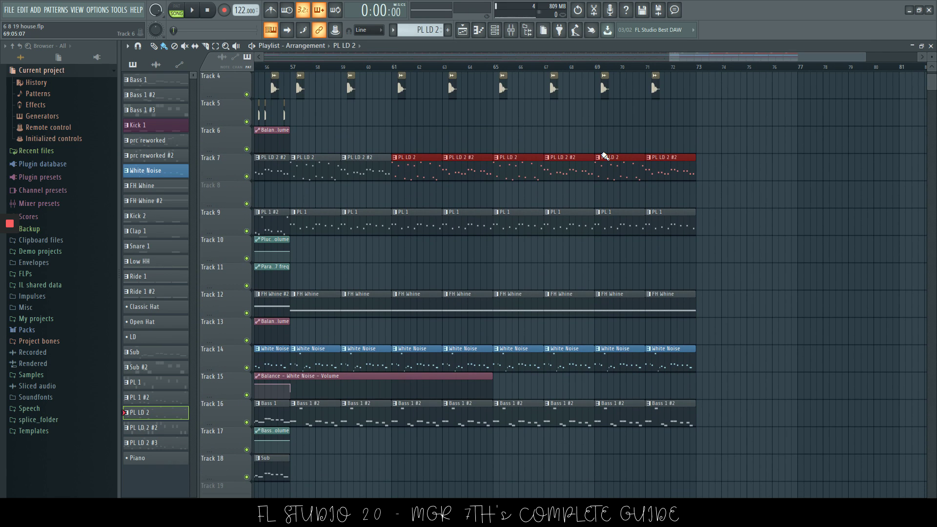
{"action": "key", "text": "shift+Down"}
{"action": "key", "text": "shift+Up"}
{"action": "key", "text": "shift+Up"}
{"action": "key", "text": "shift+Down"}
{"action": "key", "text": "shift+Up"}
{"action": "key", "text": "shift+Down"}
{"action": "key", "text": "shift+Down"}
{"action": "key", "text": "shift+Up"}
{"action": "key", "text": "shift+Up"}
{"action": "key", "text": "shift+Down"}
Step: Nudge the selected Track 7 clips about 1.5 bars forward in time and back to their start at bar 61
{"action": "key", "text": "shift+Right"}
{"action": "key", "text": "shift+Right"}
{"action": "key", "text": "shift+Right"}
{"action": "key", "text": "shift+Right"}
{"action": "key", "text": "shift+Right"}
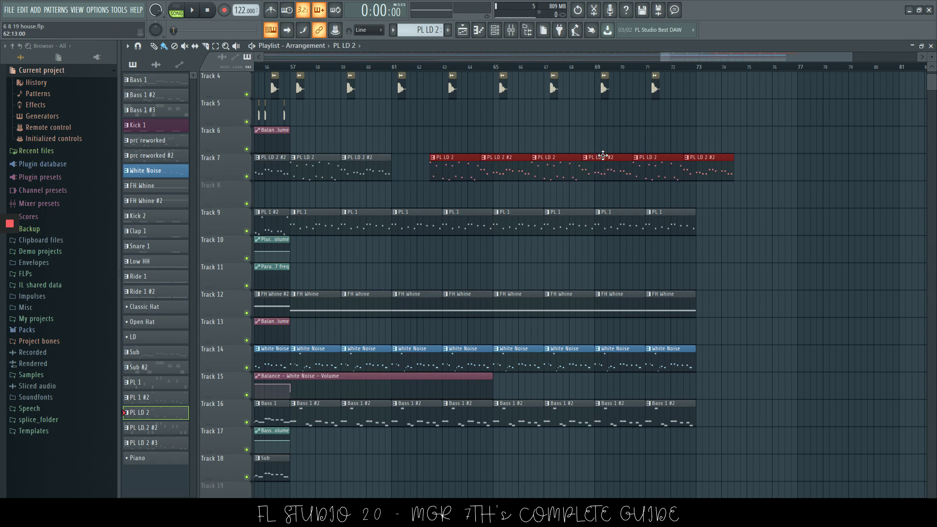
{"action": "key", "text": "shift+Left"}
{"action": "key", "text": "shift+Left"}
{"action": "key", "text": "shift+Left"}
{"action": "key", "text": "shift+Left"}
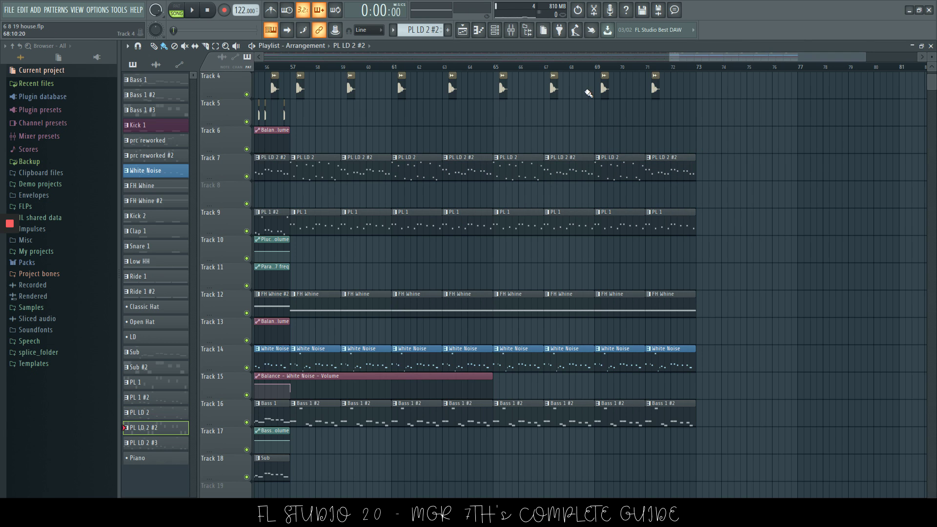
Step: Select the last Bass 1 #2 clip on Track 16 and duplicate it repeatedly, end to end from bar 73 onward
{"action": "left_click_drag", "start_coordinate": [686, 58], "coordinate": [709, 59]}
{"action": "scroll", "coordinate": [642, 235], "scroll_direction": "down", "scroll_amount": 1}
{"action": "scroll", "coordinate": [646, 238], "scroll_direction": "down", "scroll_amount": 2}
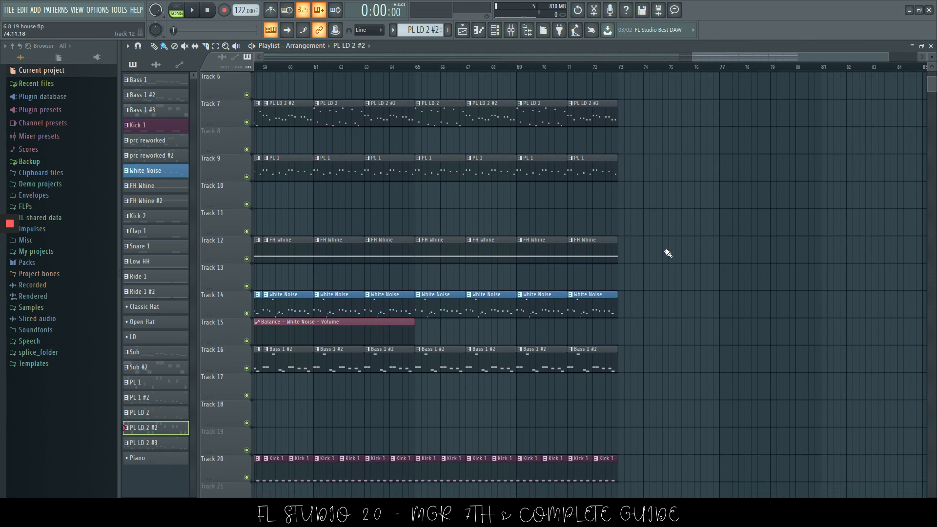
{"action": "left_click_drag", "start_coordinate": [634, 360], "coordinate": [576, 366]}
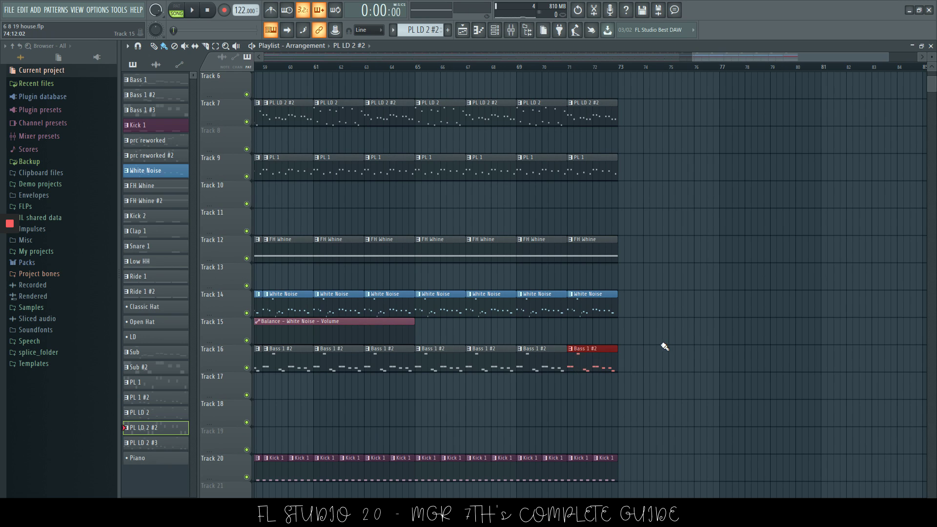
{"action": "key", "text": "ctrl+b"}
{"action": "key", "text": "ctrl+b"}
{"action": "key", "text": "ctrl+b"}
{"action": "key", "text": "ctrl+b"}
{"action": "key", "text": "ctrl+b"}
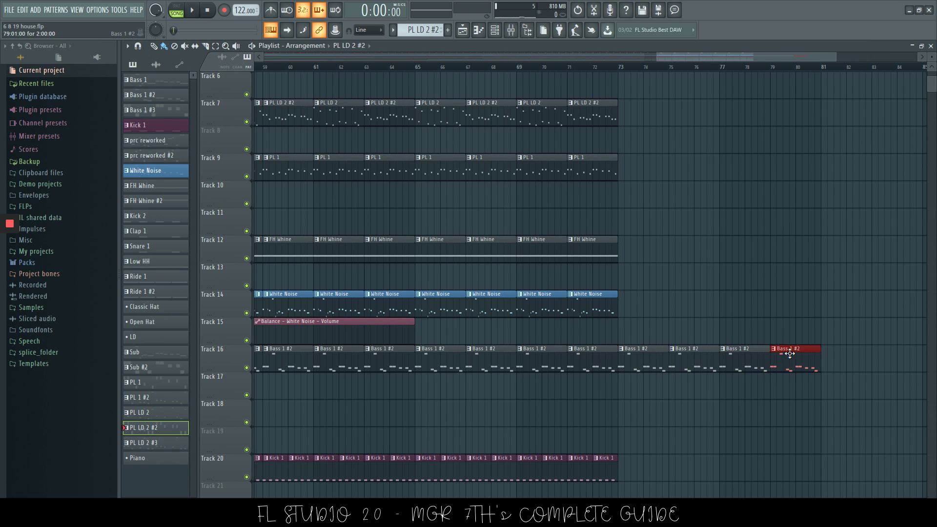
{"action": "key", "text": "ctrl+b"}
Step: Delete all the Bass 1 #2 copies on Track 16 from bar 73 onward
{"action": "right_click", "coordinate": [901, 359]}
{"action": "right_click", "coordinate": [848, 361]}
{"action": "right_click", "coordinate": [799, 366]}
{"action": "right_click", "coordinate": [743, 361]}
{"action": "right_click", "coordinate": [696, 361]}
{"action": "right_click", "coordinate": [645, 361]}
Step: Duplicate the last Bass 1 #2 clip on Track 16 once to bar 73 and delete the copy
{"action": "left_click", "coordinate": [539, 358], "text": "ctrl"}
{"action": "left_click", "coordinate": [600, 362]}
{"action": "left_click_drag", "start_coordinate": [642, 360], "coordinate": [605, 360]}
{"action": "key", "text": "ctrl+b"}
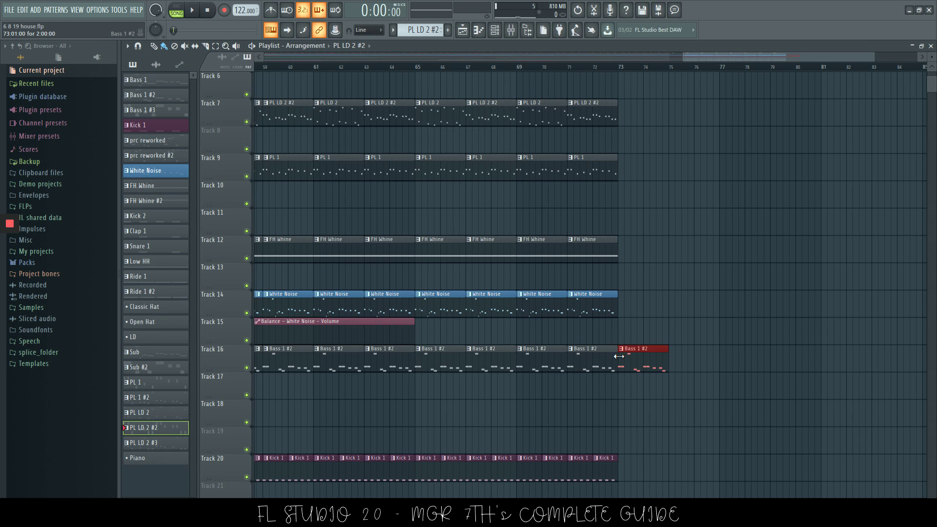
{"action": "right_click", "coordinate": [642, 364]}
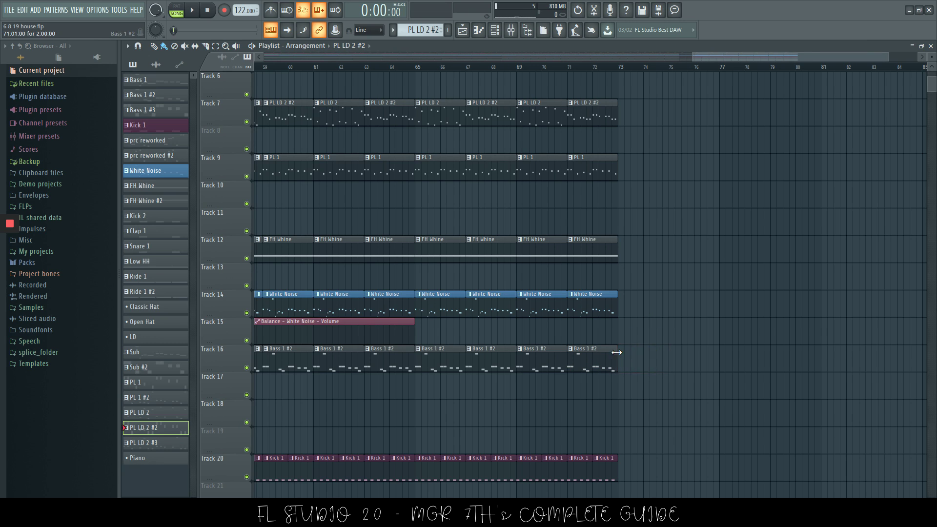
Step: Select all clips between bars 69 and 73 from Track 4 down through the lower drum tracks
{"action": "left_click_drag", "start_coordinate": [634, 468], "coordinate": [520, 96]}
{"action": "scroll", "coordinate": [673, 205], "scroll_direction": "up", "scroll_amount": 5}
{"action": "left_click_drag", "start_coordinate": [608, 169], "coordinate": [520, 174]}
{"action": "scroll", "coordinate": [669, 207], "scroll_direction": "down", "scroll_amount": 5}
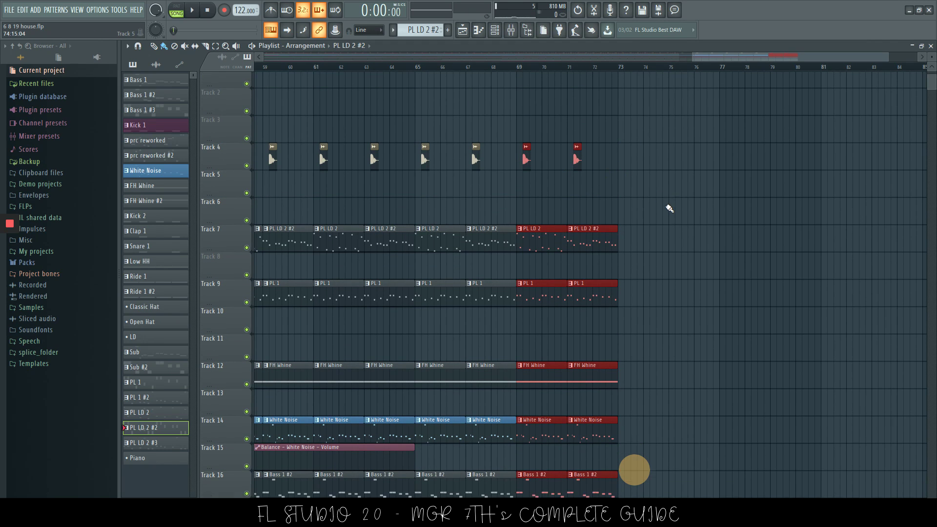
{"action": "left_click_drag", "start_coordinate": [654, 263], "coordinate": [518, 494]}
{"action": "scroll", "coordinate": [667, 306], "scroll_direction": "down", "scroll_amount": 2}
{"action": "scroll", "coordinate": [667, 306], "scroll_direction": "down", "scroll_amount": 1}
{"action": "left_click_drag", "start_coordinate": [649, 286], "coordinate": [518, 410]}
{"action": "scroll", "coordinate": [707, 296], "scroll_direction": "down", "scroll_amount": 2}
{"action": "scroll", "coordinate": [715, 300], "scroll_direction": "up", "scroll_amount": 1}
{"action": "scroll", "coordinate": [728, 303], "scroll_direction": "up", "scroll_amount": 8}
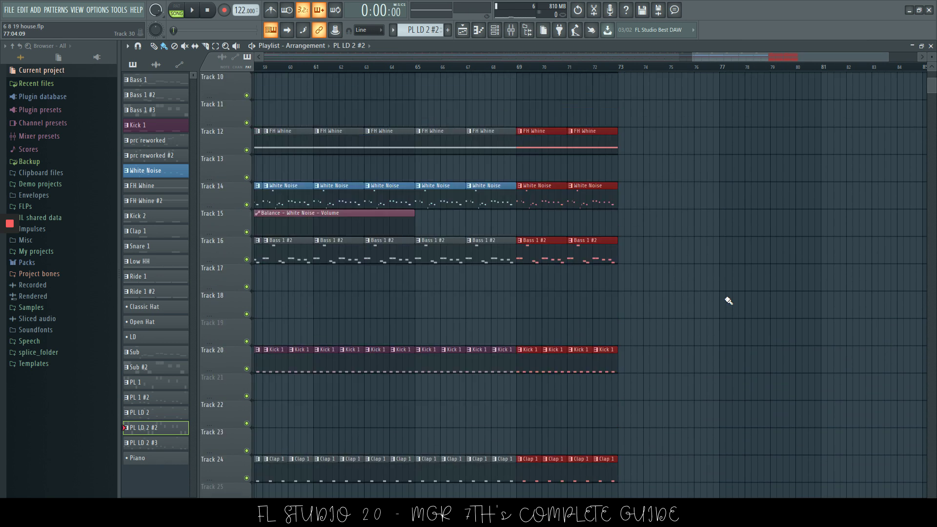
Step: Duplicate the selected four-bar block of clips so that the copies start at bar 73
{"action": "scroll", "coordinate": [671, 225], "scroll_direction": "down", "scroll_amount": 1}
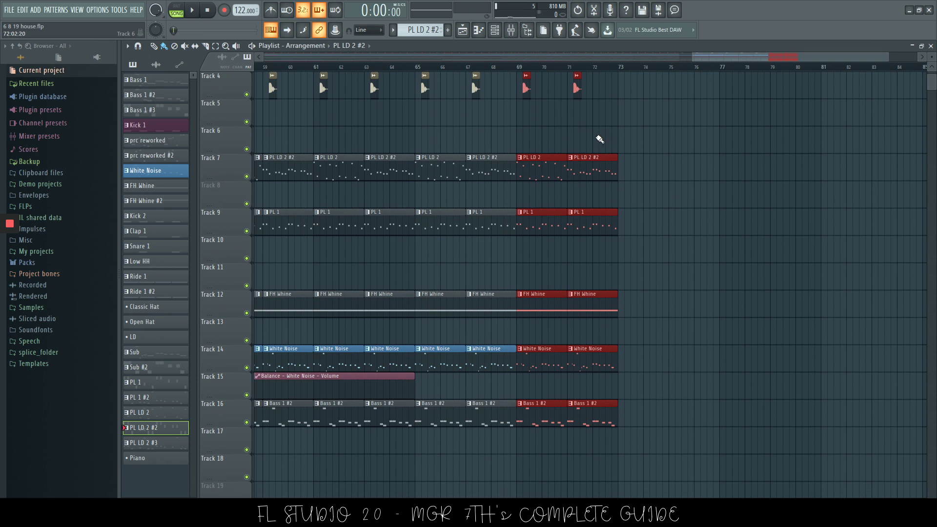
{"action": "key", "text": "ctrl+b"}
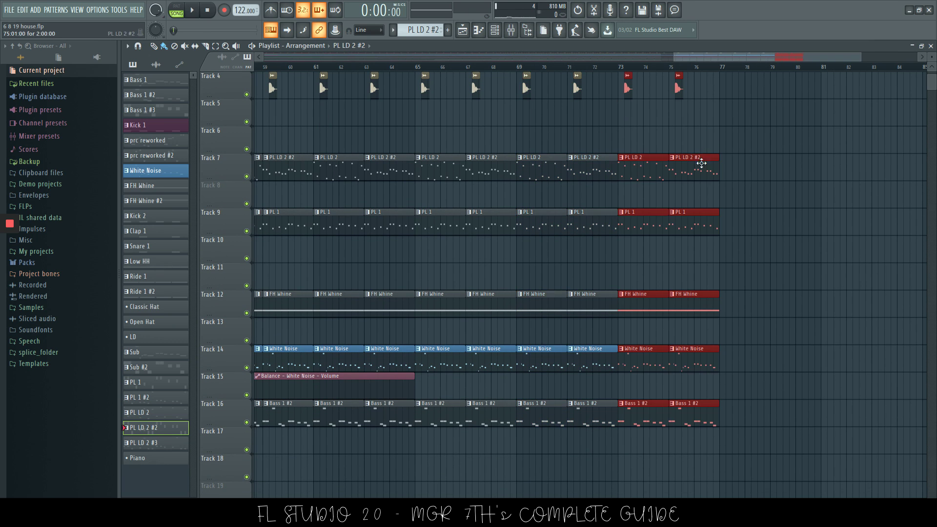
{"action": "scroll", "coordinate": [744, 220], "scroll_direction": "down", "scroll_amount": 2}
{"action": "scroll", "coordinate": [747, 223], "scroll_direction": "down", "scroll_amount": 1}
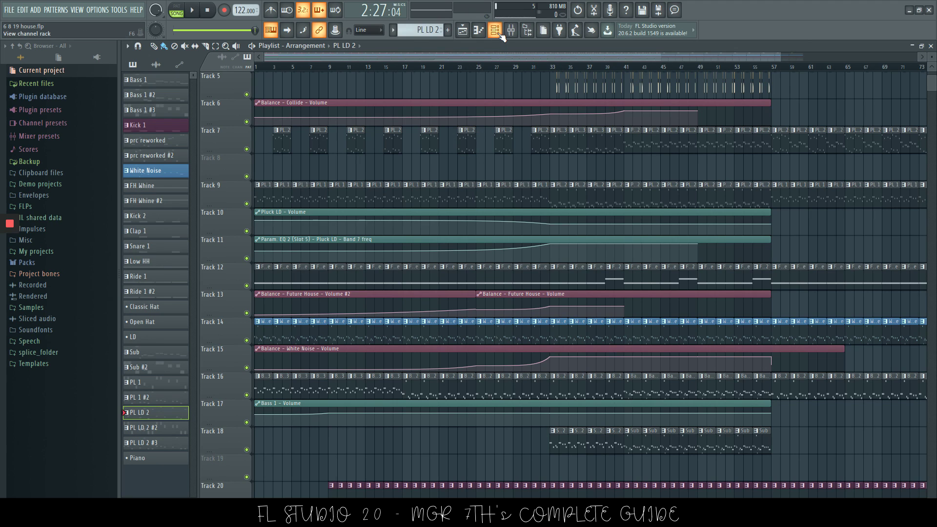
Step: Show the channel rack, mixer and piano roll in turn, and return to the playlist with the channel rack open
{"action": "left_click", "coordinate": [500, 34]}
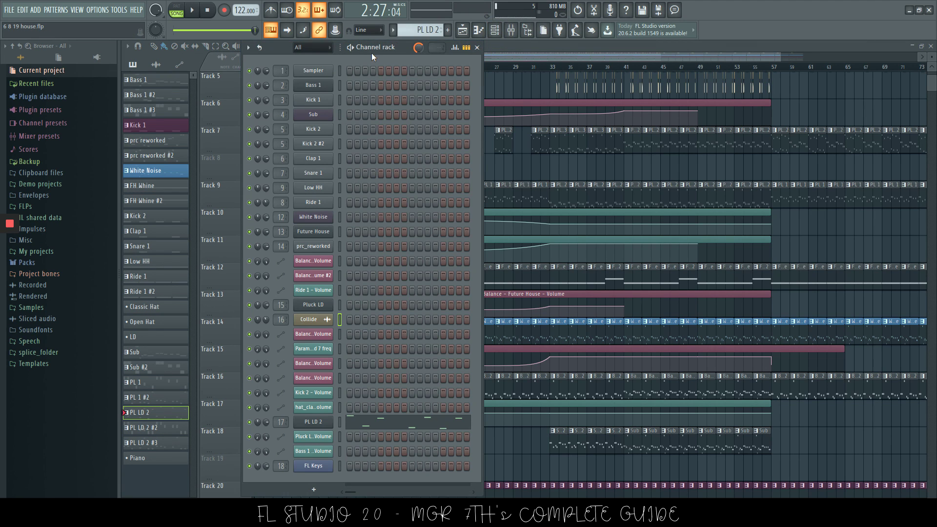
{"action": "left_click", "coordinate": [519, 34]}
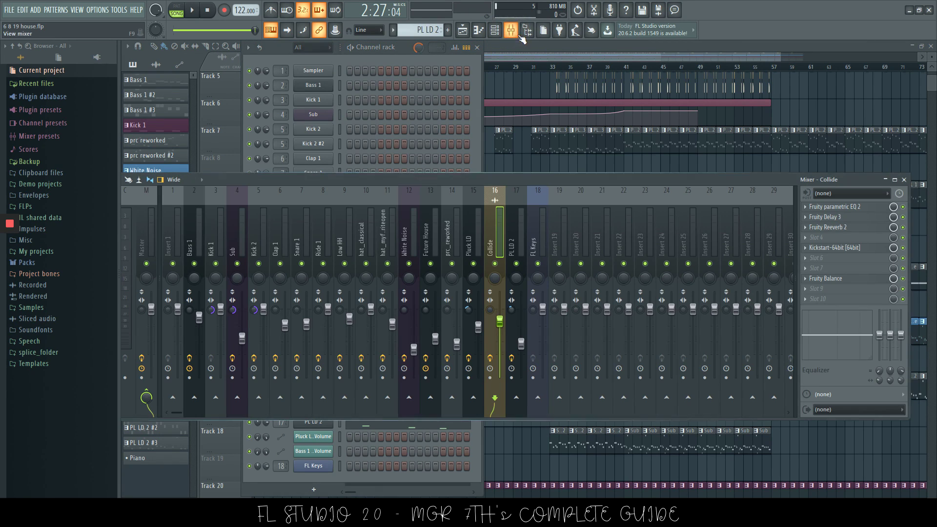
{"action": "left_click", "coordinate": [480, 34]}
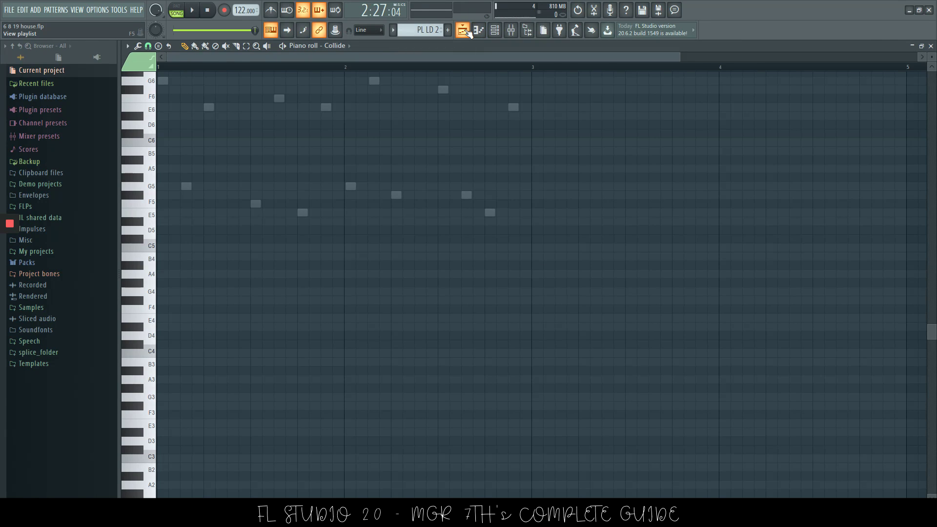
{"action": "left_click", "coordinate": [463, 30]}
{"action": "left_click", "coordinate": [494, 31]}
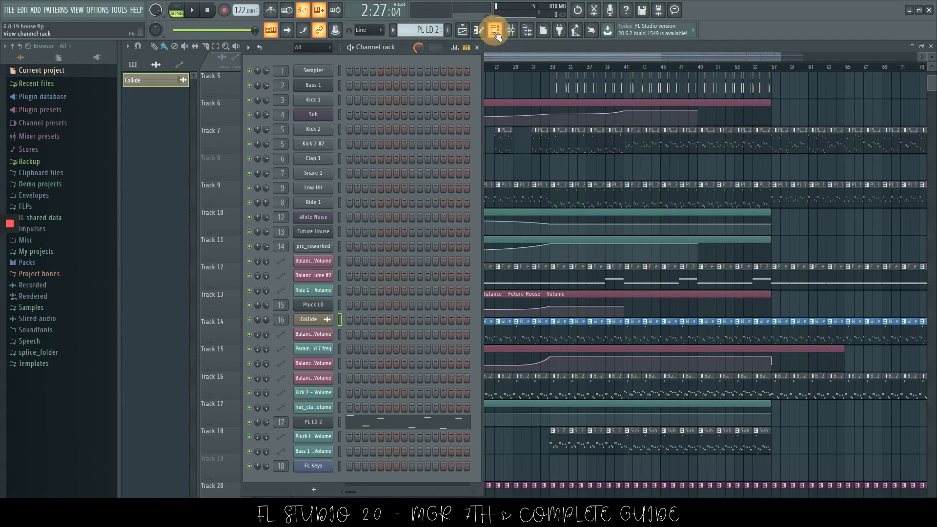
Step: Open the PL LD 2 channel's Sylenth1 plugin window, and close it to return to the playlist
{"action": "left_click", "coordinate": [313, 422]}
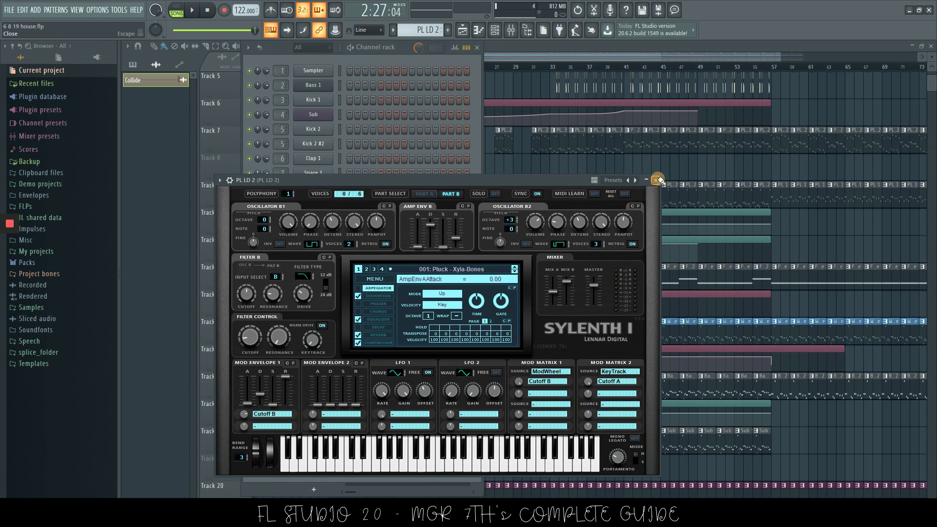
{"action": "left_click", "coordinate": [659, 179]}
{"action": "left_click", "coordinate": [511, 43]}
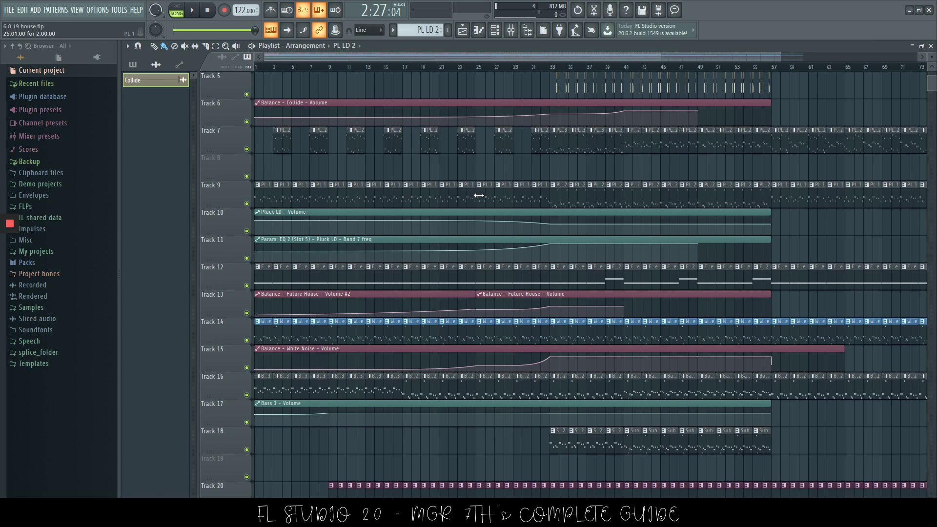
Step: Show the piano roll with the channel rack and mixer open over it
{"action": "key", "text": "F7"}
{"action": "key", "text": "F6"}
{"action": "key", "text": "F9"}
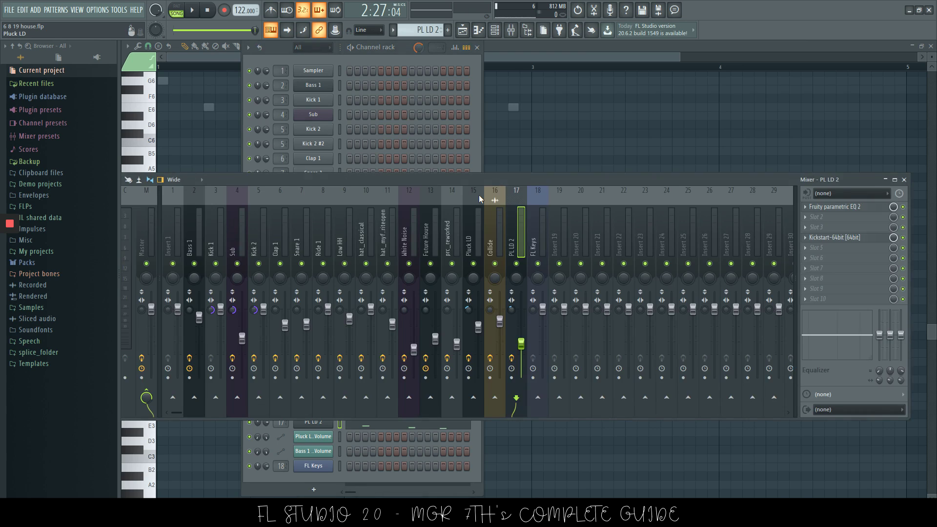
Step: Toggle the playlist, piano roll, channel rack and mixer windows in turn, going through all four twice
{"action": "key", "text": "F5"}
{"action": "key", "text": "F7"}
{"action": "key", "text": "F6"}
{"action": "key", "text": "F9"}
{"action": "key", "text": "F5"}
{"action": "key", "text": "F7"}
{"action": "key", "text": "F6"}
{"action": "key", "text": "F9"}
Step: Replace the FL Keys channel with Nexus from the plugin picker, and close the Nexus window
{"action": "key", "text": "F5"}
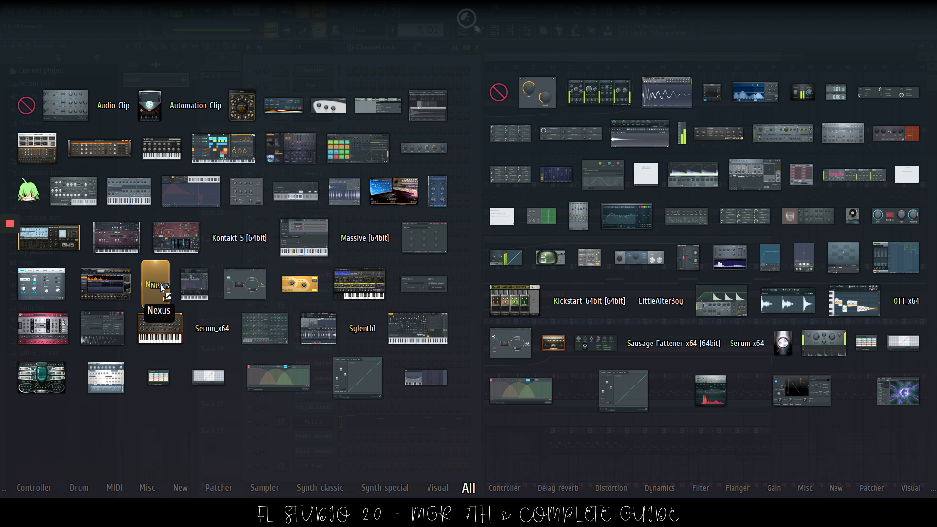
{"action": "left_click_drag", "start_coordinate": [161, 287], "coordinate": [312, 465]}
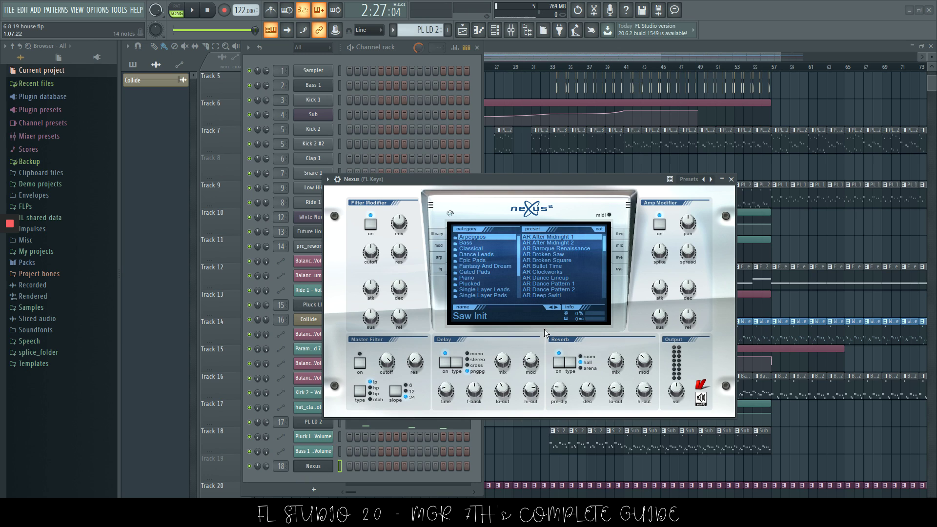
{"action": "left_click", "coordinate": [731, 179]}
Step: Shift the channel rack window slightly, hide it, and toggle the playlist off and on again
{"action": "left_click", "coordinate": [477, 104]}
{"action": "left_click_drag", "start_coordinate": [391, 47], "coordinate": [419, 47]}
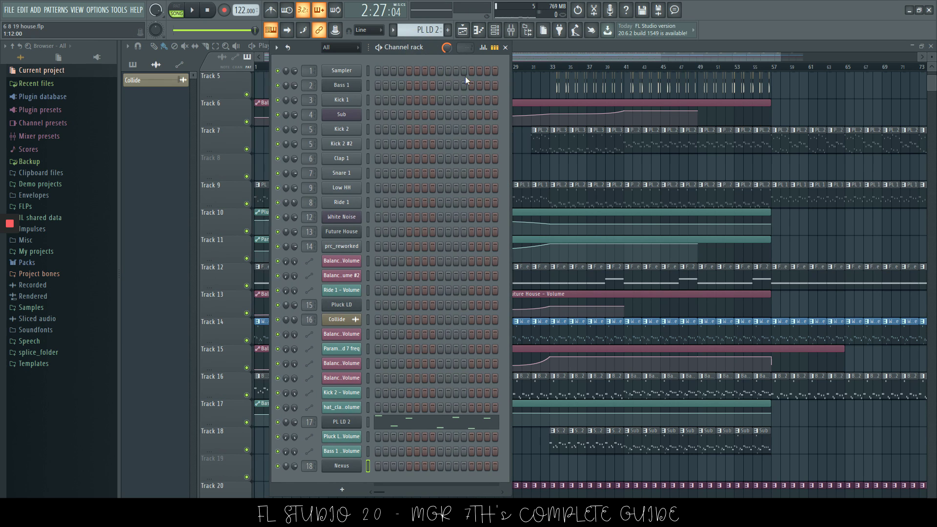
{"action": "key", "text": "F6"}
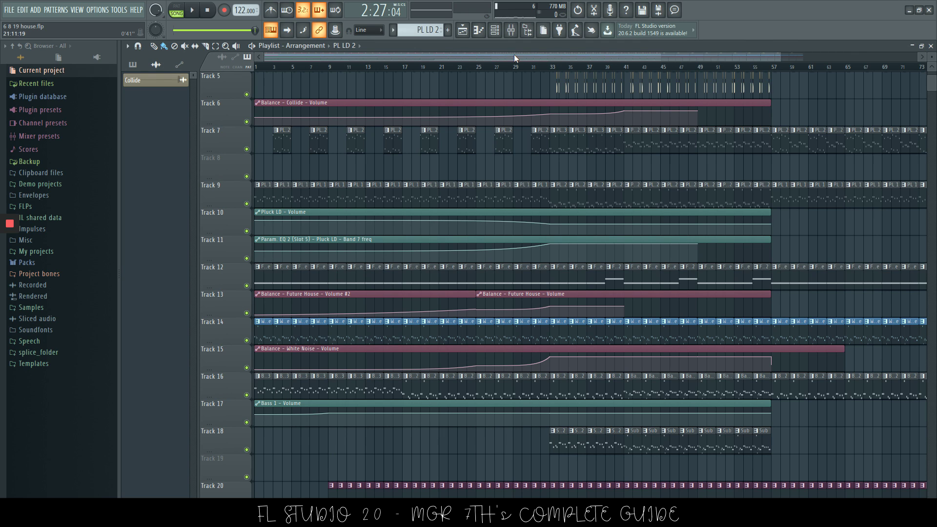
{"action": "key", "text": "F5"}
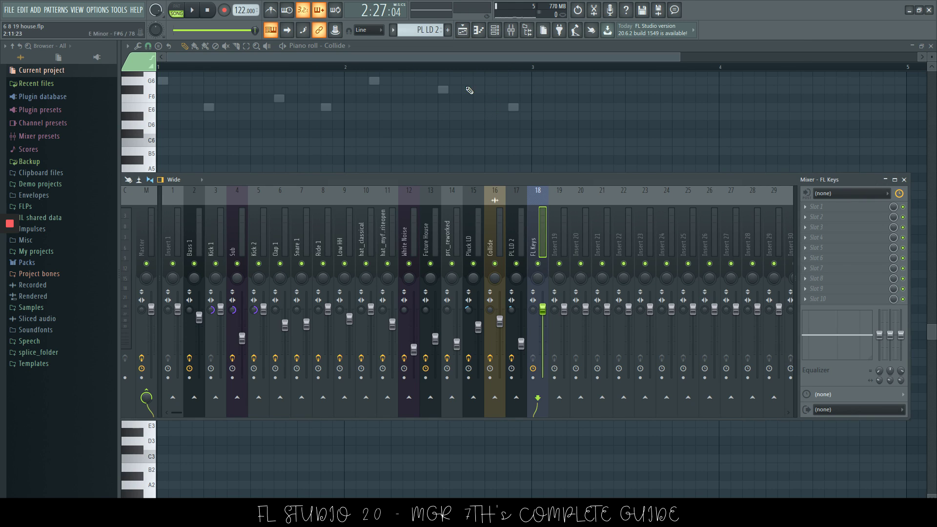
{"action": "key", "text": "F5"}
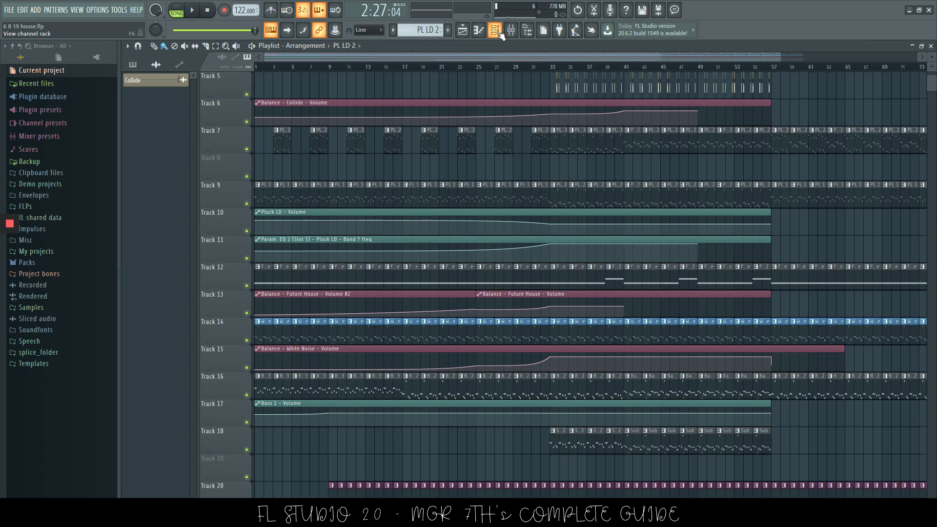
Step: Show the piano roll and mixer, open and close the Bass 1 Serum window, and bring the channel rack to the front
{"action": "key", "text": "F7"}
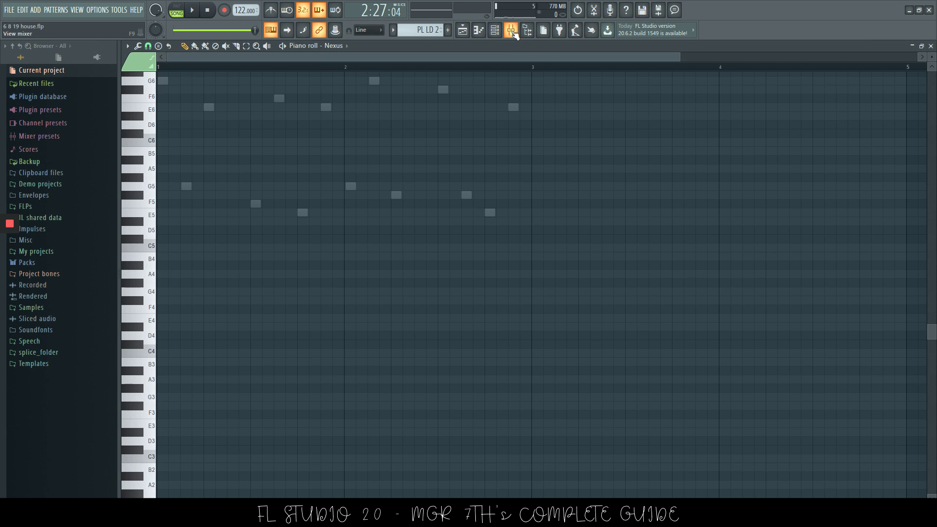
{"action": "left_click", "coordinate": [511, 30]}
{"action": "left_click", "coordinate": [483, 104]}
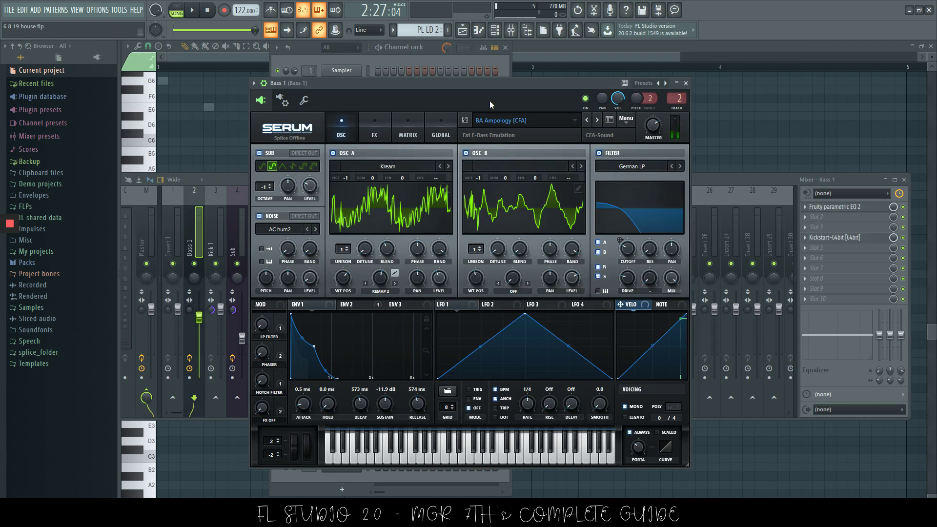
{"action": "left_click", "coordinate": [686, 82]}
{"action": "left_click", "coordinate": [418, 60]}
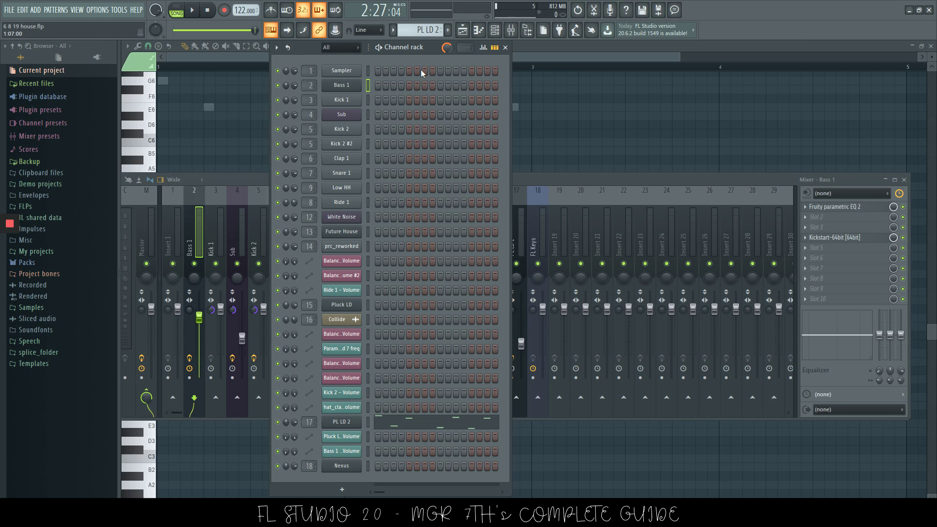
Step: Close all open windows and reopen the playlist with the mixer over it
{"action": "key", "text": "ctrl+F12"}
{"action": "left_click", "coordinate": [506, 48]}
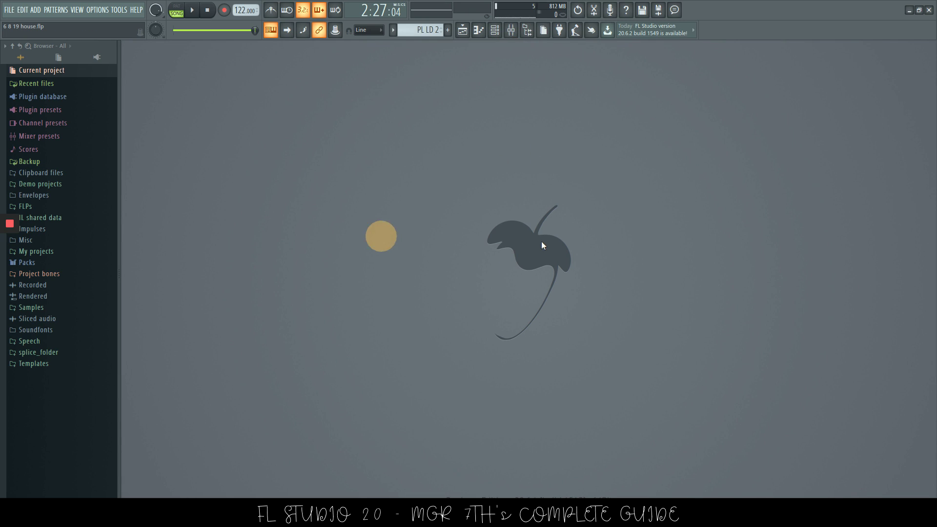
{"action": "left_click", "coordinate": [462, 30]}
{"action": "left_click", "coordinate": [511, 29]}
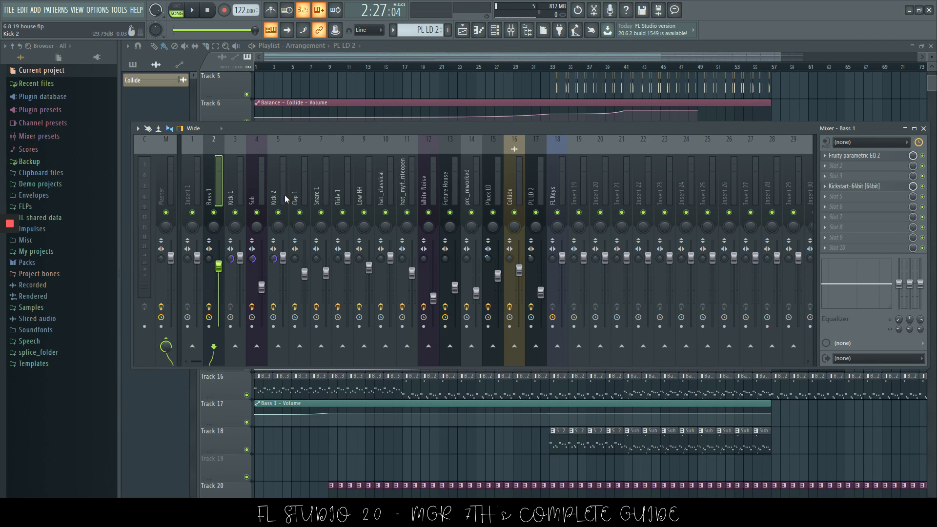
Step: Look through the mixer tracks one at a time, from Bass 1 across to FL Keys and back to Kick 1
{"action": "left_click", "coordinate": [210, 184]}
{"action": "left_click", "coordinate": [296, 193]}
{"action": "left_click", "coordinate": [425, 194]}
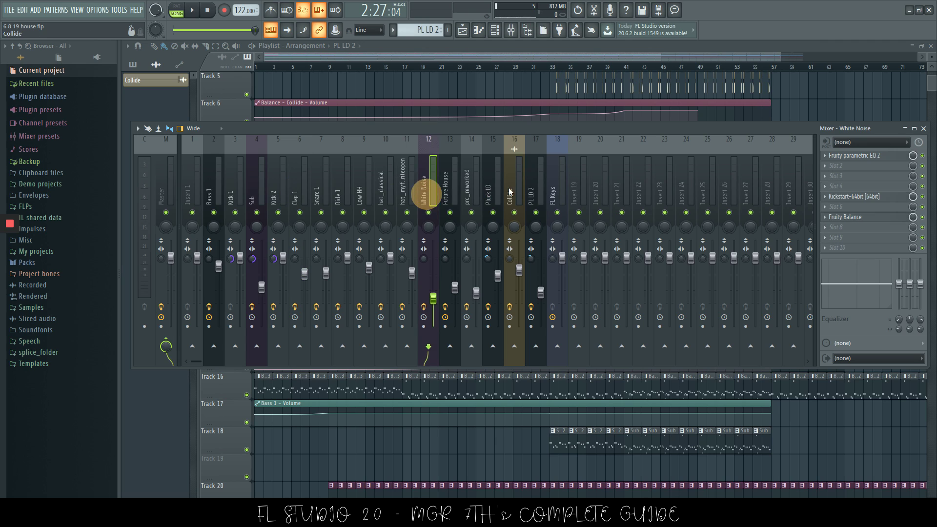
{"action": "left_click", "coordinate": [532, 196]}
{"action": "left_click", "coordinate": [554, 190]}
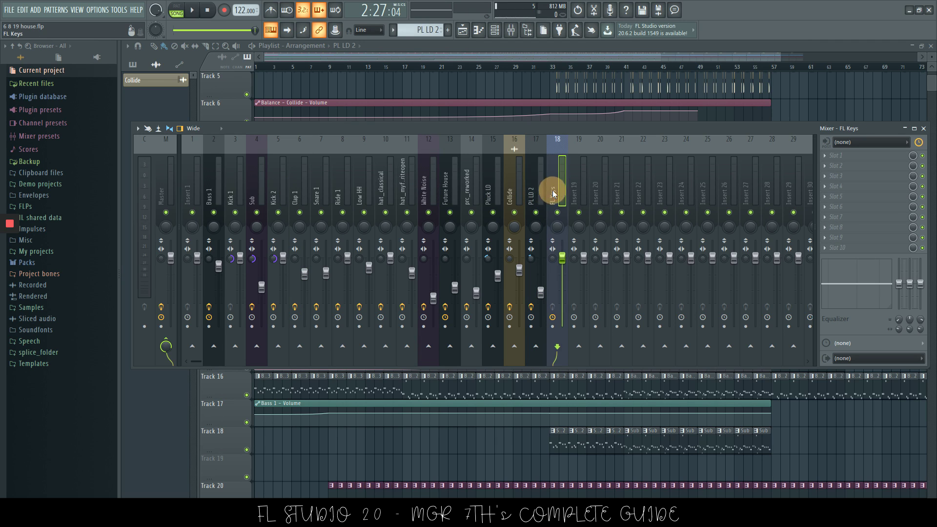
{"action": "left_click", "coordinate": [488, 193]}
{"action": "left_click", "coordinate": [338, 195]}
{"action": "left_click", "coordinate": [274, 195]}
{"action": "left_click", "coordinate": [295, 198]}
{"action": "left_click", "coordinate": [274, 195]}
{"action": "left_click", "coordinate": [231, 199]}
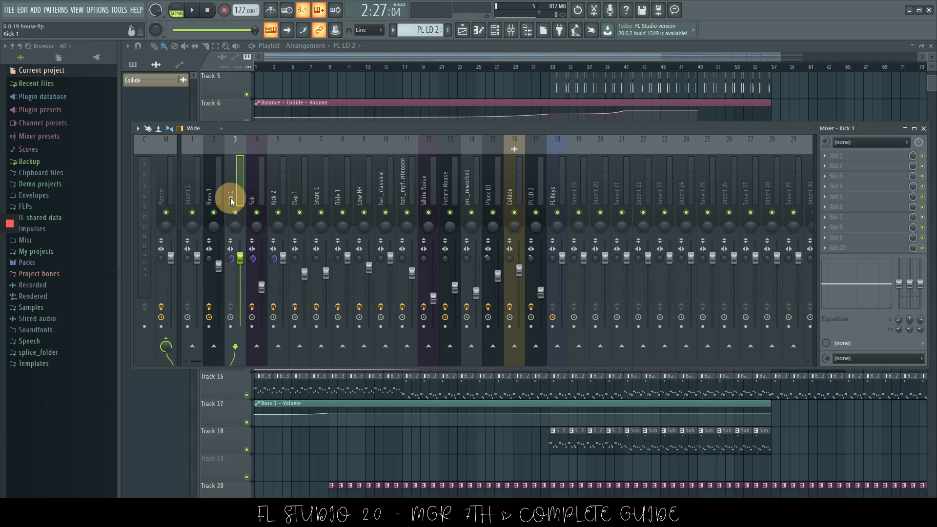
Step: Rename mixer track 19 as Kicks
{"action": "double_click", "coordinate": [573, 181]}
{"action": "type", "text": "Kicks"}
{"action": "key", "text": "Return"}
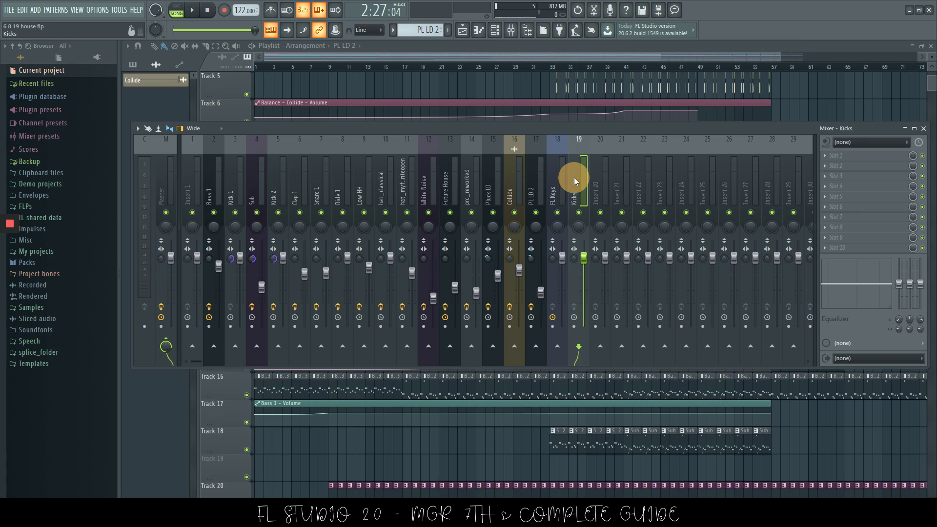
Step: Route the Kick 2 and Kick 1 mixer tracks only to the Kicks track instead of the master
{"action": "left_click", "coordinate": [272, 188]}
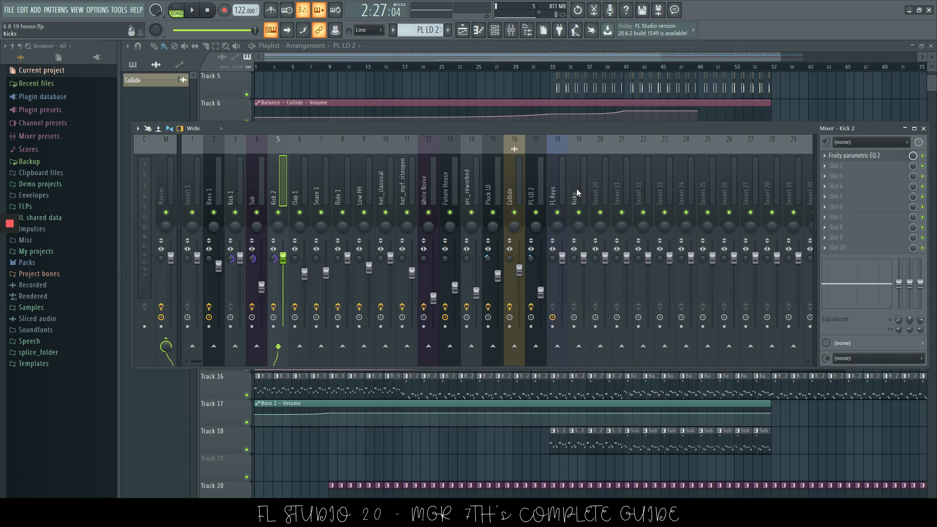
{"action": "left_click", "coordinate": [582, 348]}
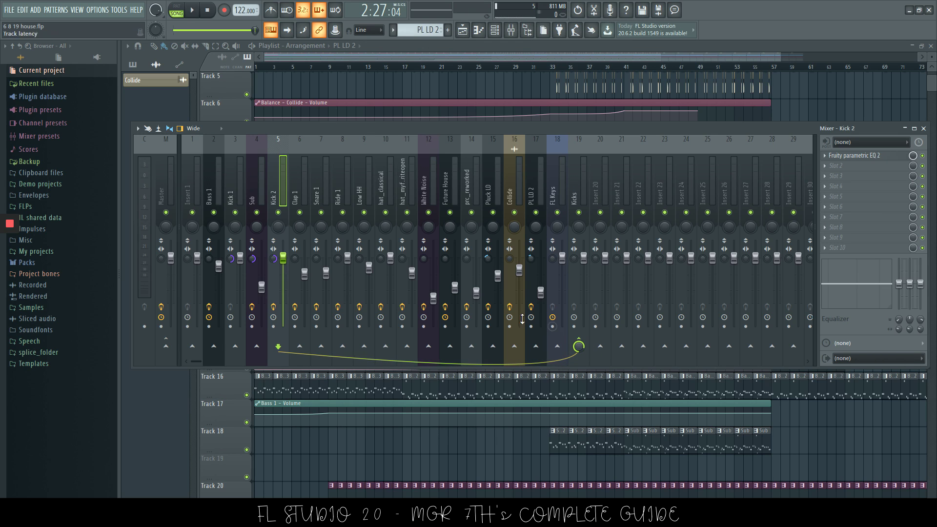
{"action": "left_click", "coordinate": [239, 193]}
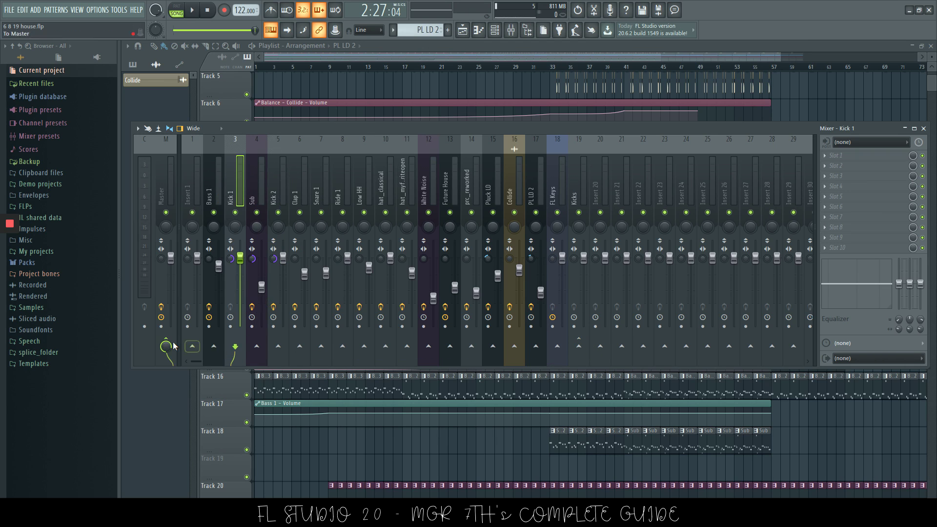
{"action": "left_click", "coordinate": [580, 348], "text": "ctrl"}
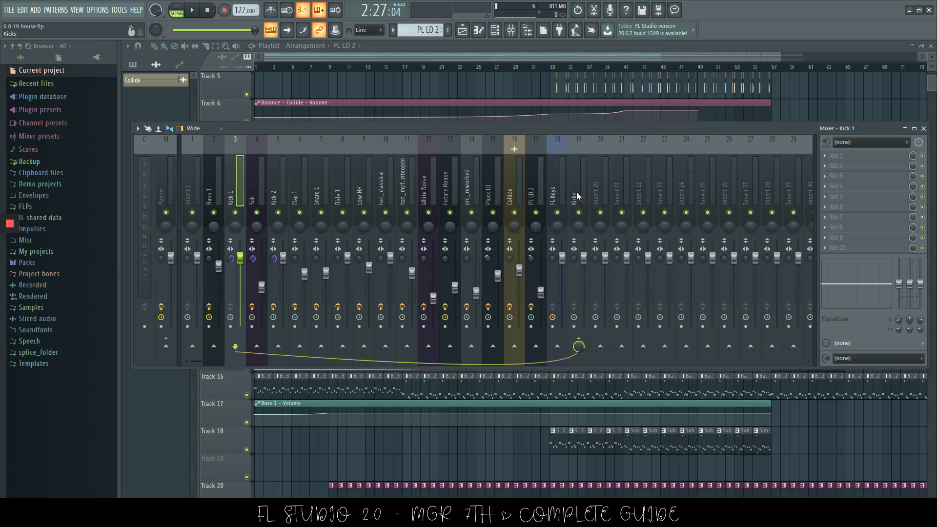
Step: Select all mixer tracks that are routed into the Kicks track
{"action": "left_click", "coordinate": [604, 204]}
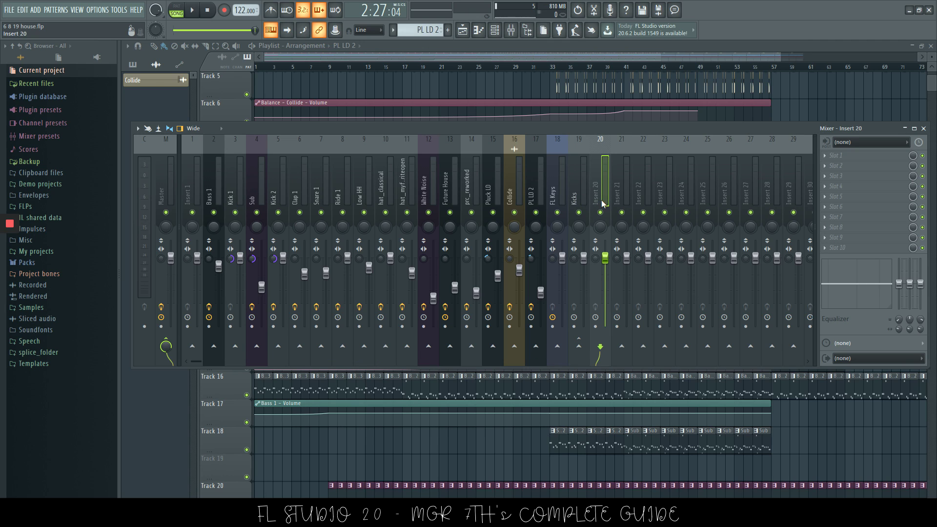
{"action": "left_click", "coordinate": [576, 186]}
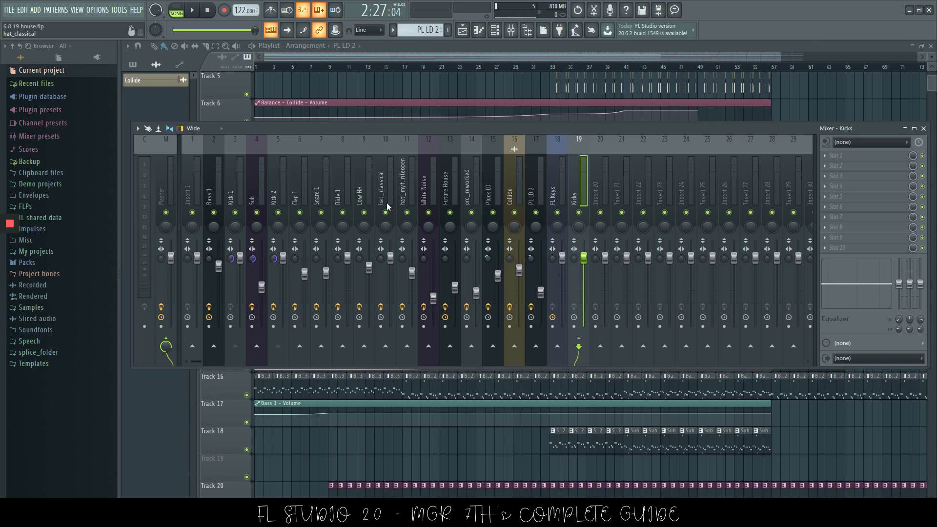
{"action": "key", "text": "alt+l"}
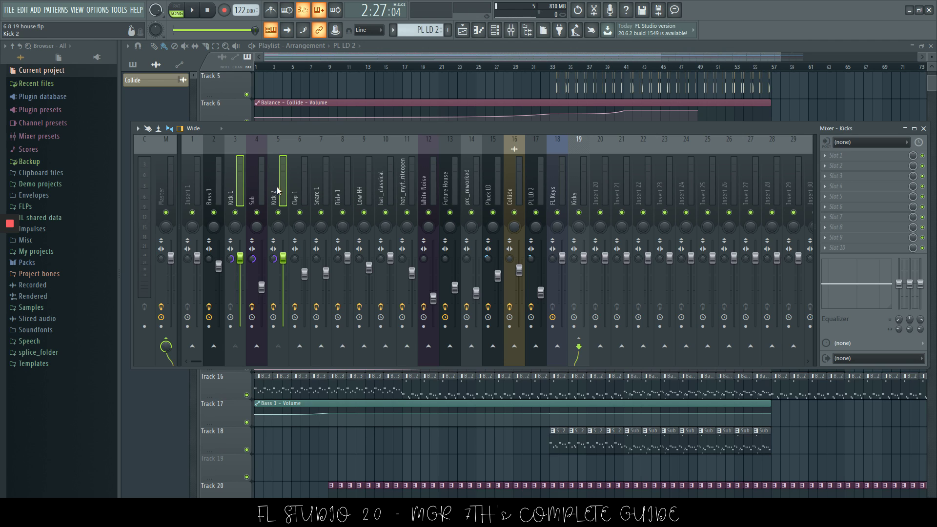
Step: Recolor the Kick 1 mixer track purple, keeping its name
{"action": "left_click", "coordinate": [230, 180]}
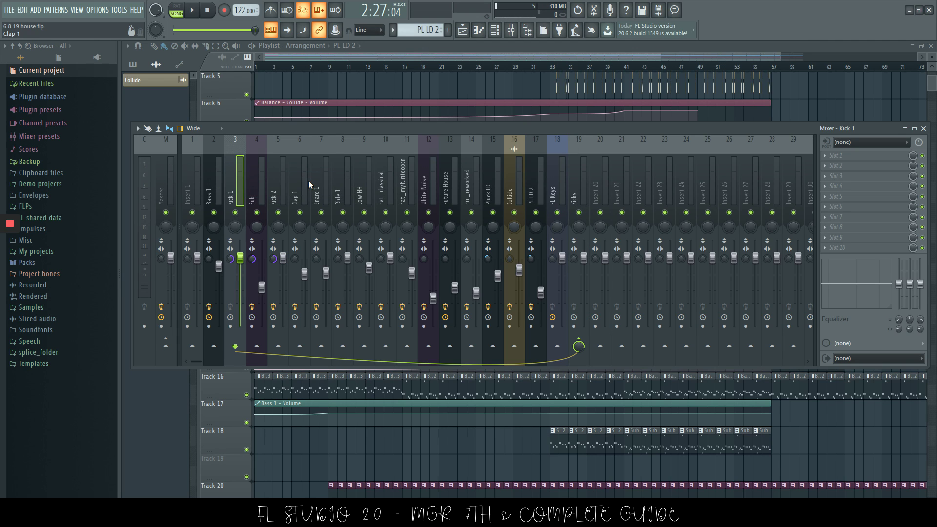
{"action": "double_click", "coordinate": [232, 180]}
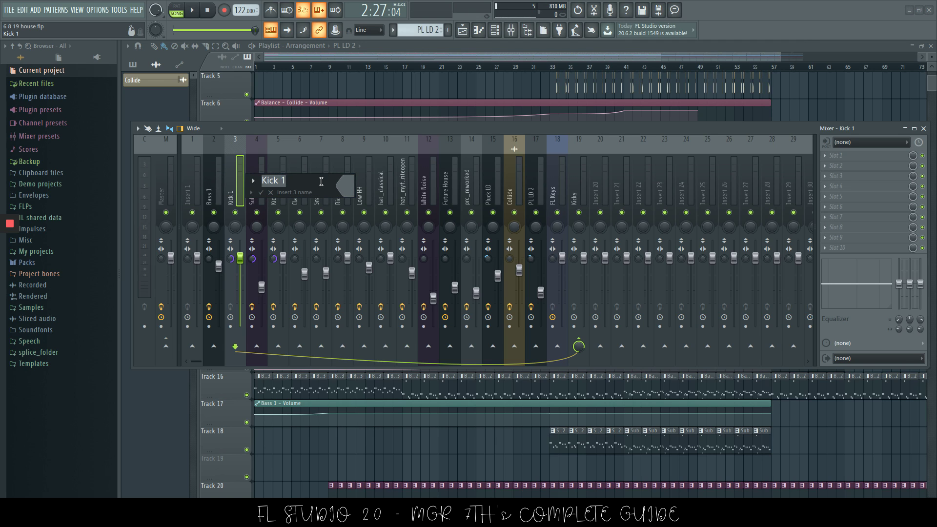
{"action": "left_click", "coordinate": [271, 193]}
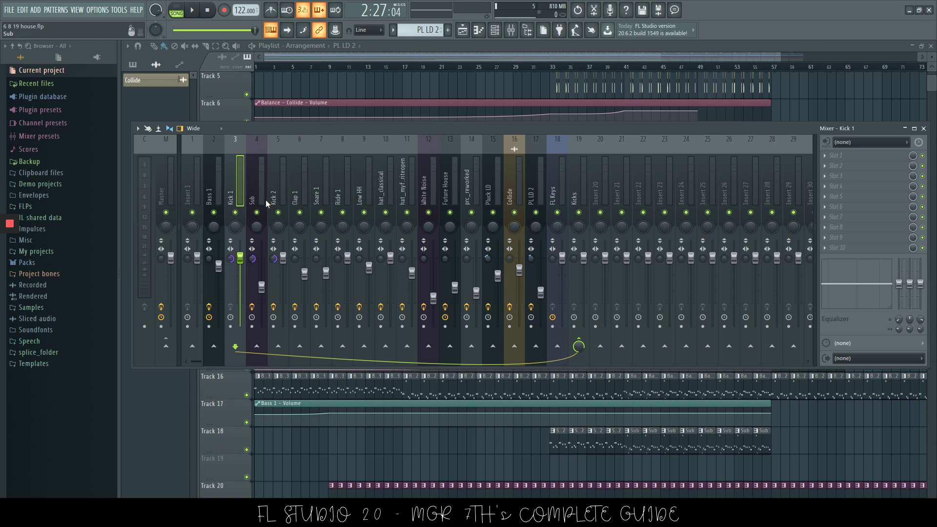
{"action": "double_click", "coordinate": [229, 181]}
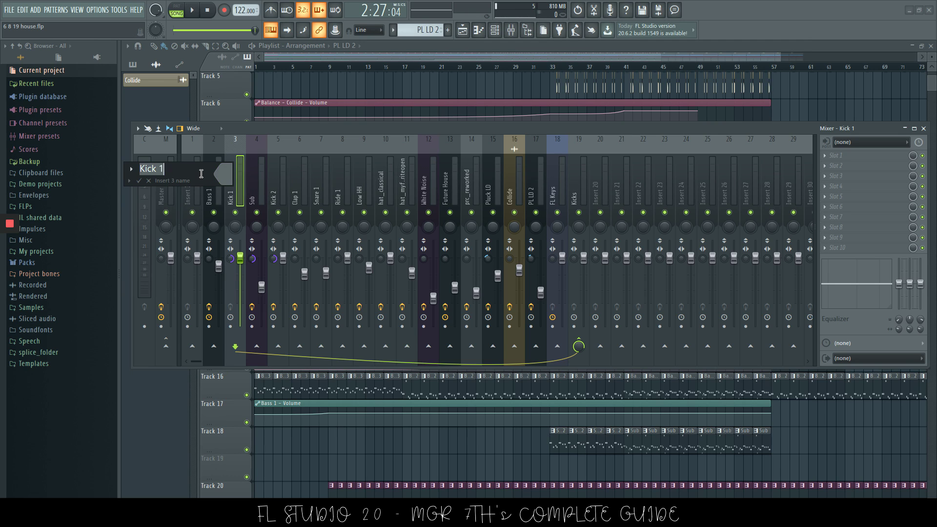
{"action": "key", "text": "Return"}
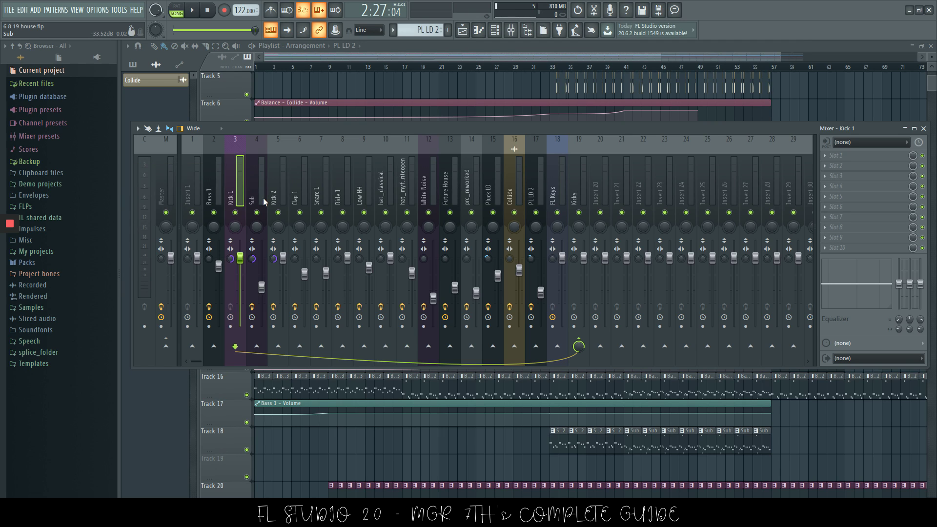
Step: Solo the Snare 1 mixer track, and switch the solo to the Ride 1 track
{"action": "left_click", "coordinate": [283, 199]}
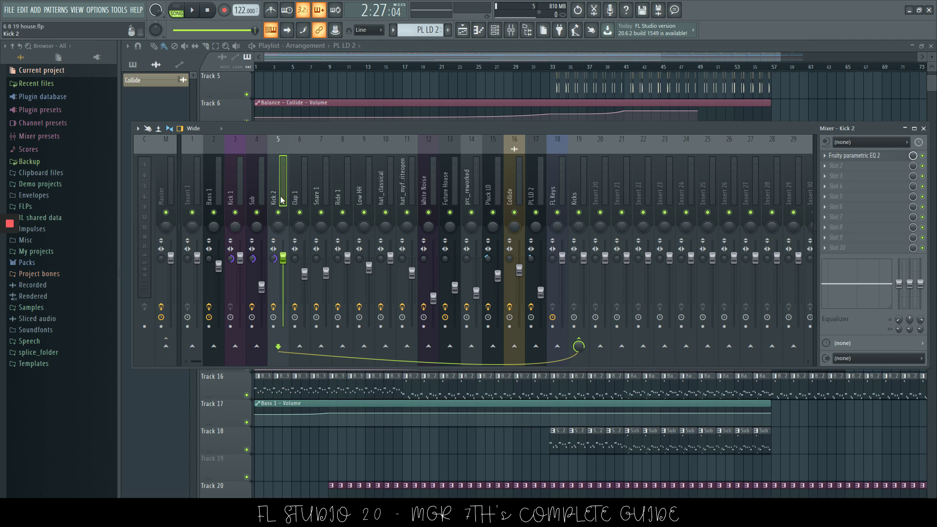
{"action": "left_click", "coordinate": [299, 195]}
{"action": "left_click", "coordinate": [322, 196]}
{"action": "right_click", "coordinate": [321, 213]}
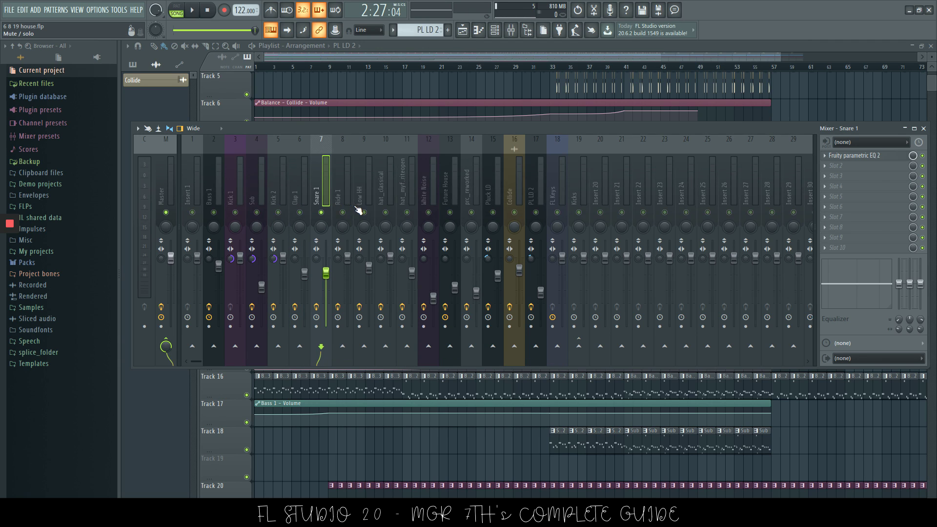
{"action": "left_click", "coordinate": [335, 189]}
{"action": "left_click", "coordinate": [318, 192]}
{"action": "key", "text": "s"}
{"action": "left_click", "coordinate": [338, 197]}
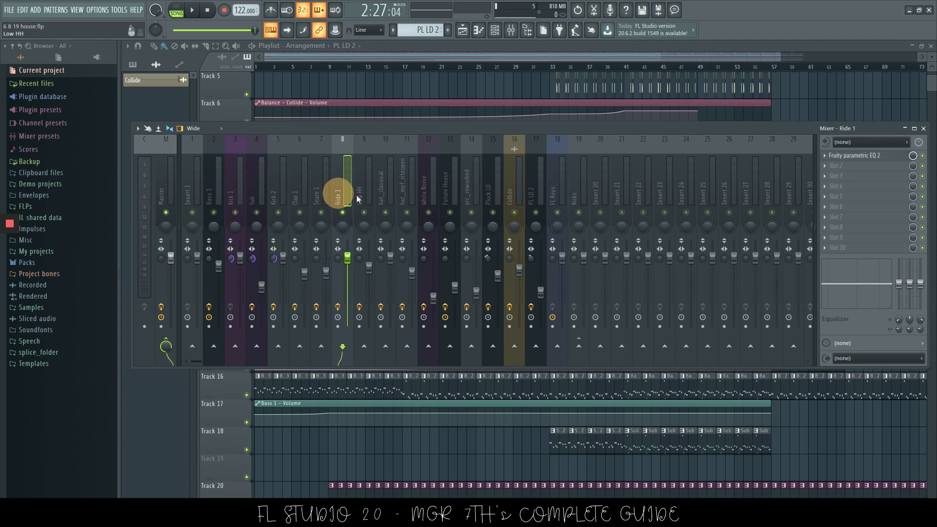
Step: Show the channel rack in place of the mixer and clear the target mixer track of the Kick 2 #2 channel
{"action": "key", "text": "F9"}
{"action": "key", "text": "F6"}
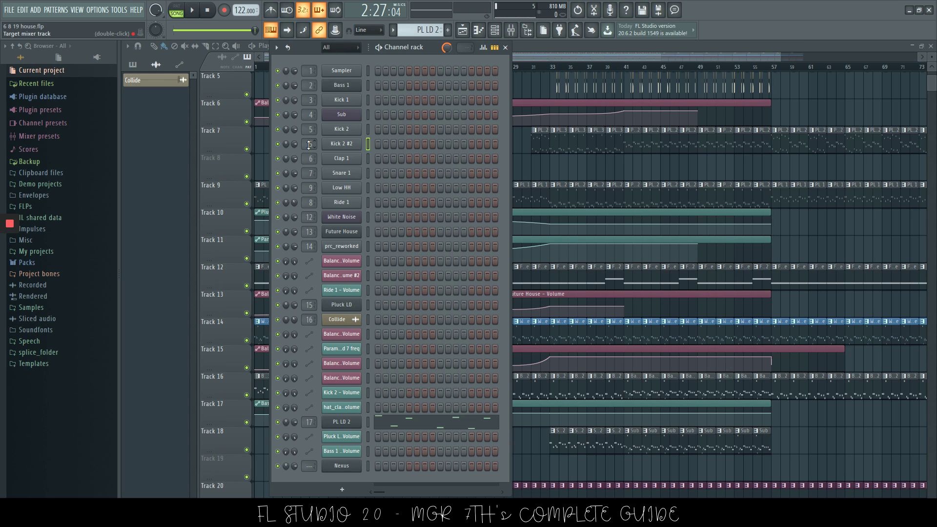
{"action": "mouse_move", "coordinate": [309, 144]}
{"action": "left_mouse_down"}
{"action": "mouse_move", "coordinate": [310, 135]}
{"action": "mouse_move", "coordinate": [313, 169]}
{"action": "mouse_move", "coordinate": [314, 126]}
{"action": "left_mouse_up"}
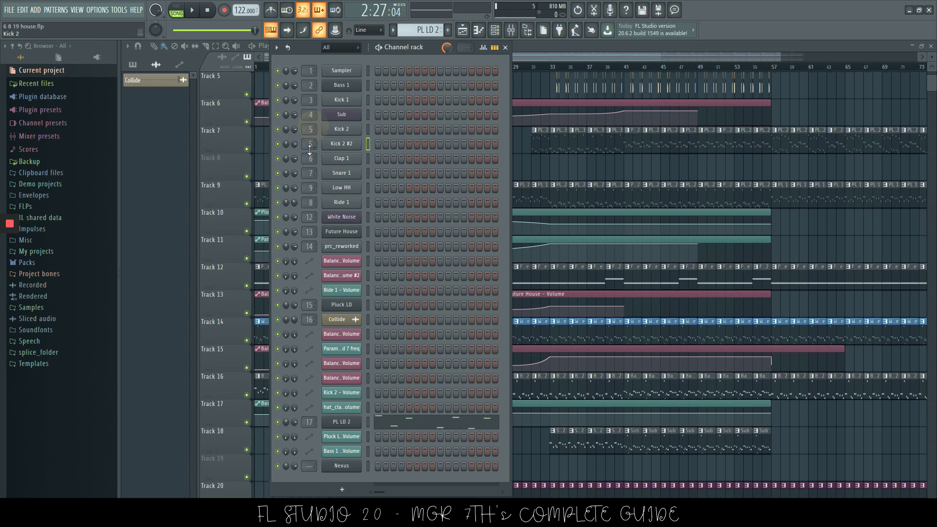
{"action": "left_click", "coordinate": [310, 145]}
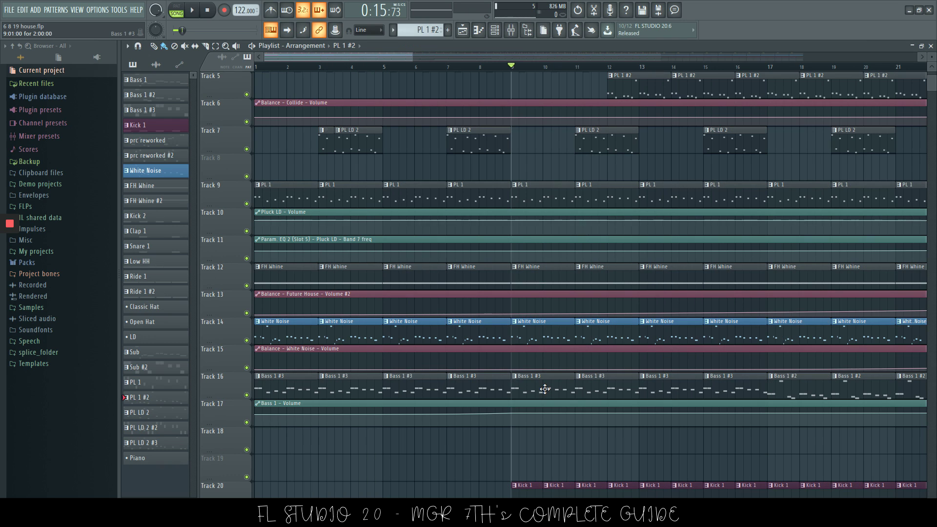
Step: Delete the first five Bass 1 #3 clips on Track 16 of the playlist
{"action": "left_click_drag", "start_coordinate": [541, 390], "coordinate": [283, 396]}
{"action": "scroll", "coordinate": [467, 339], "scroll_direction": "down", "scroll_amount": 4}
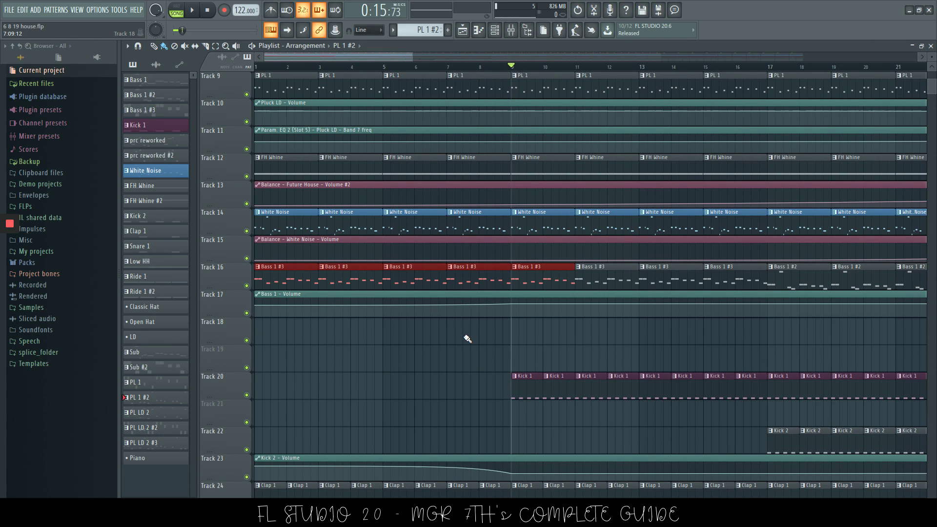
{"action": "key", "text": "Delete"}
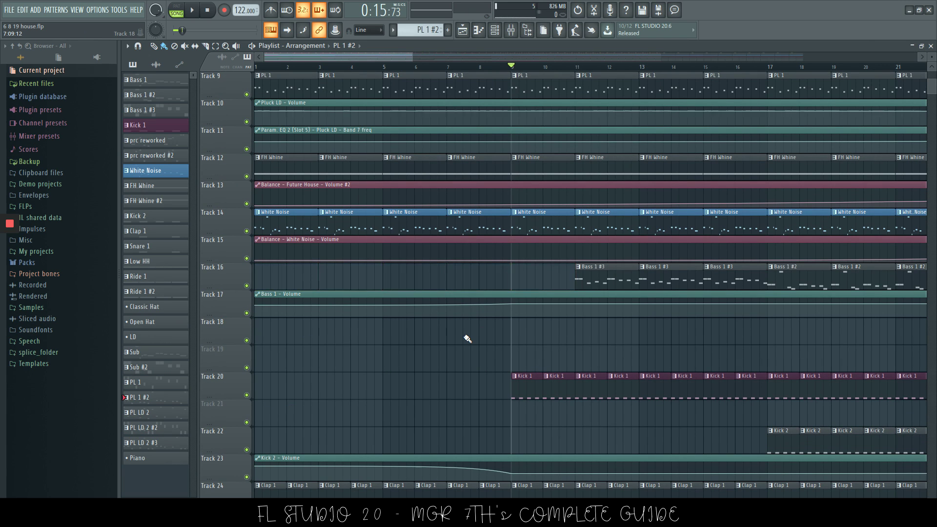
Step: Restore the deleted Bass 1 #3 clips on Track 16, repeating the deletion once and undoing it again
{"action": "key", "text": "ctrl+z"}
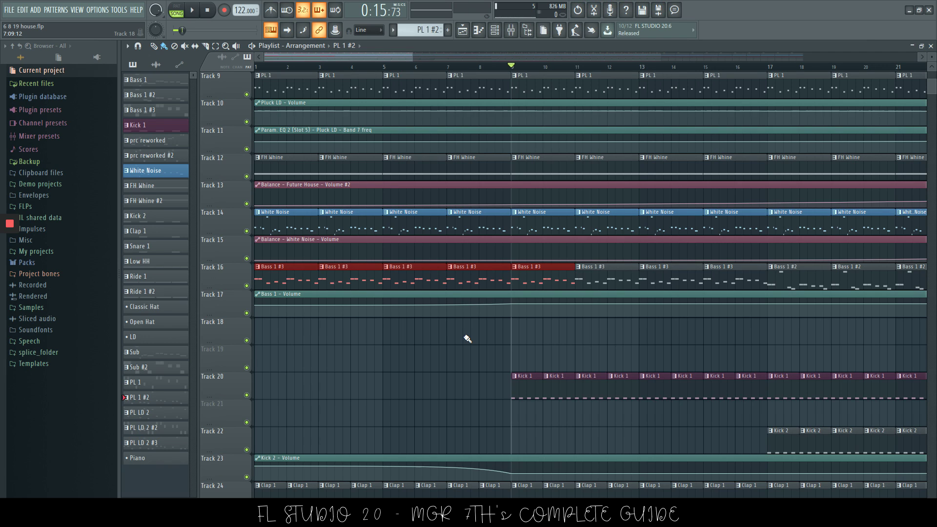
{"action": "key", "text": "Delete"}
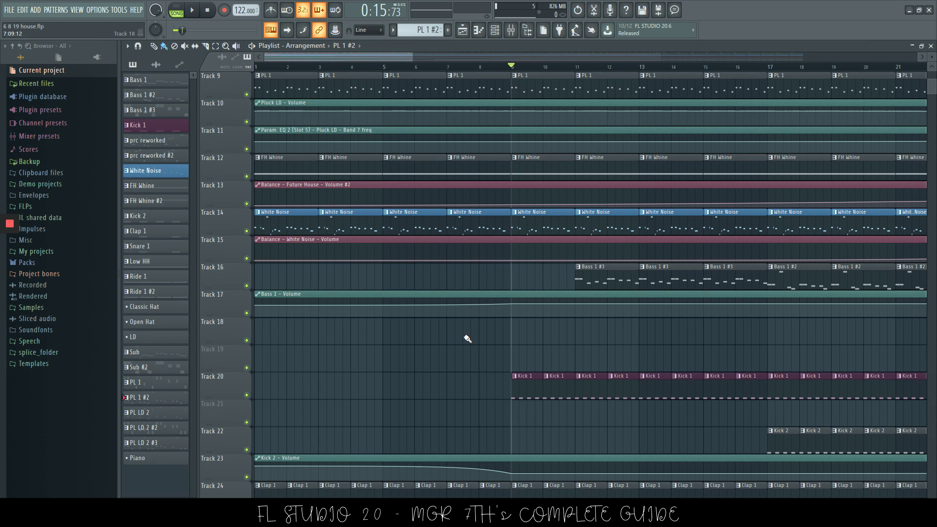
{"action": "key", "text": "ctrl+z"}
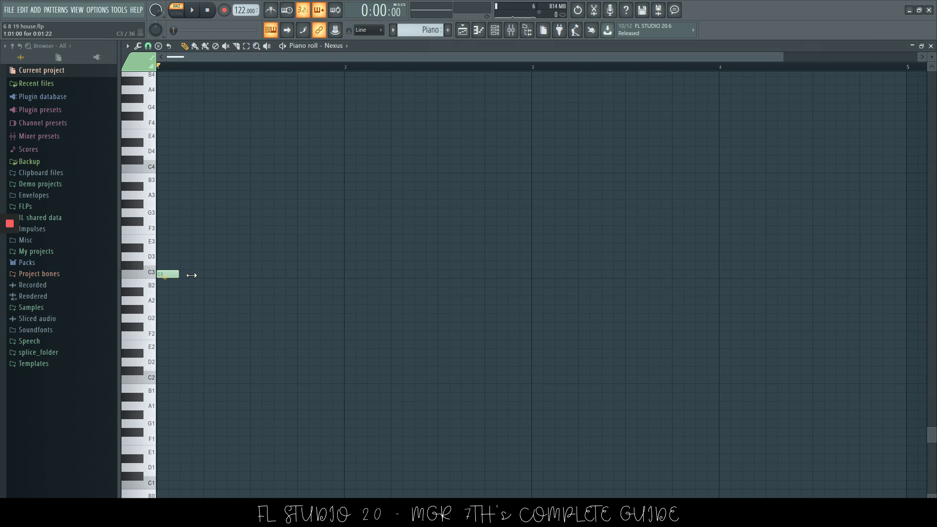
Step: Draw four consecutive half-bar chords in the Nexus piano roll: C4-G4-E5, D4-A4-F5, E4-B4-G5 and B3-G4-D5
{"action": "left_click_drag", "start_coordinate": [189, 273], "coordinate": [250, 275]}
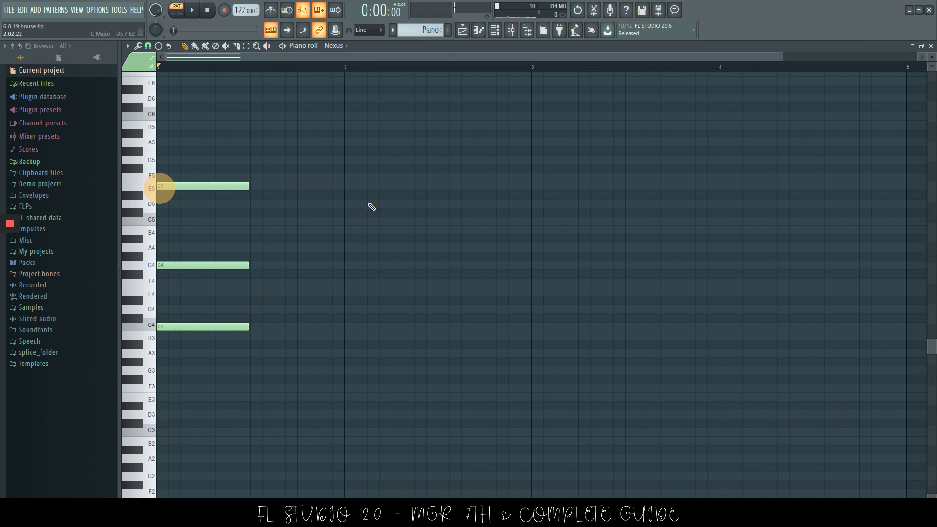
{"action": "scroll", "coordinate": [270, 236], "scroll_direction": "up", "scroll_amount": 1}
{"action": "scroll", "coordinate": [270, 237], "scroll_direction": "up", "scroll_amount": 1}
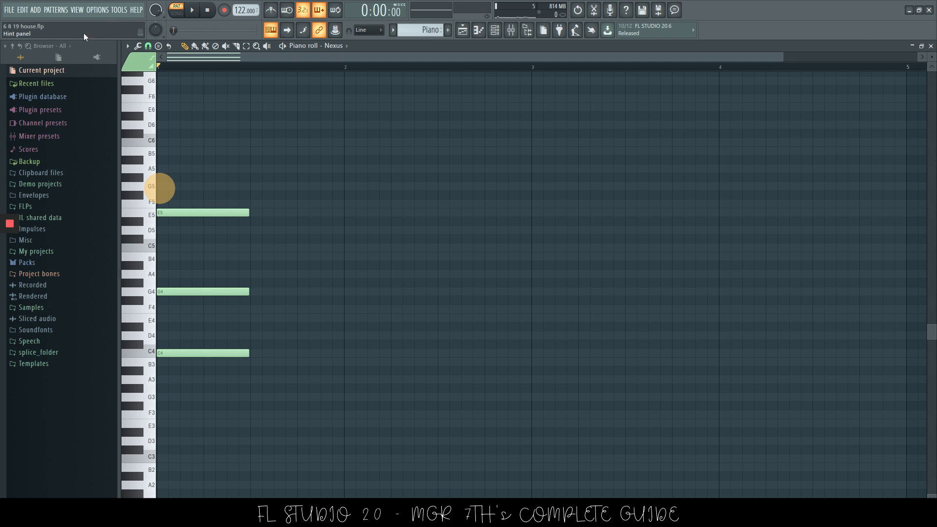
{"action": "left_click", "coordinate": [452, 288]}
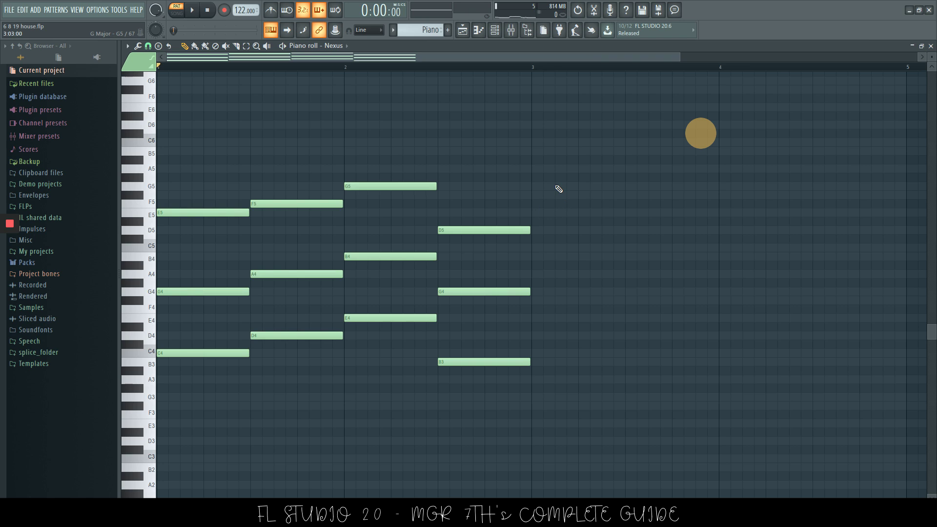
Step: Preview the arpeggiator and the riff machine on the Nexus chords, dismissing both without applying them
{"action": "key", "text": "alt+a"}
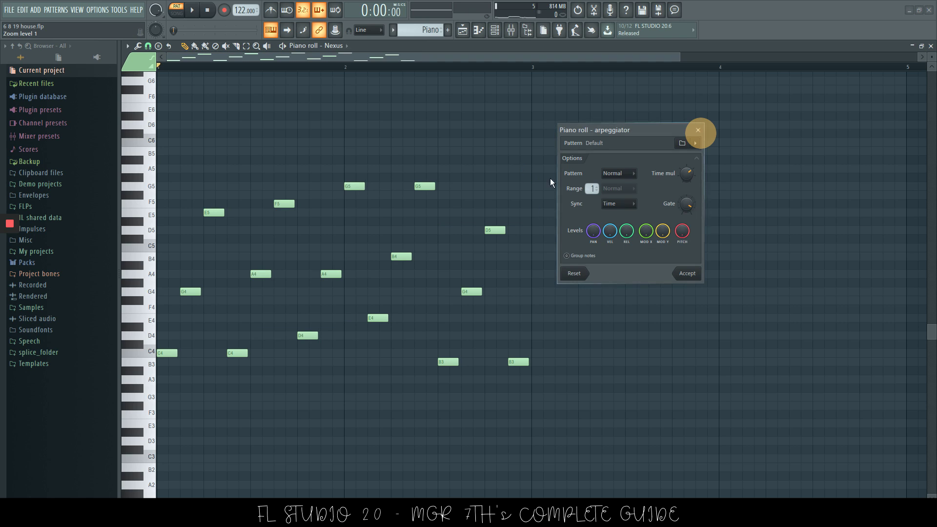
{"action": "left_click", "coordinate": [543, 138]}
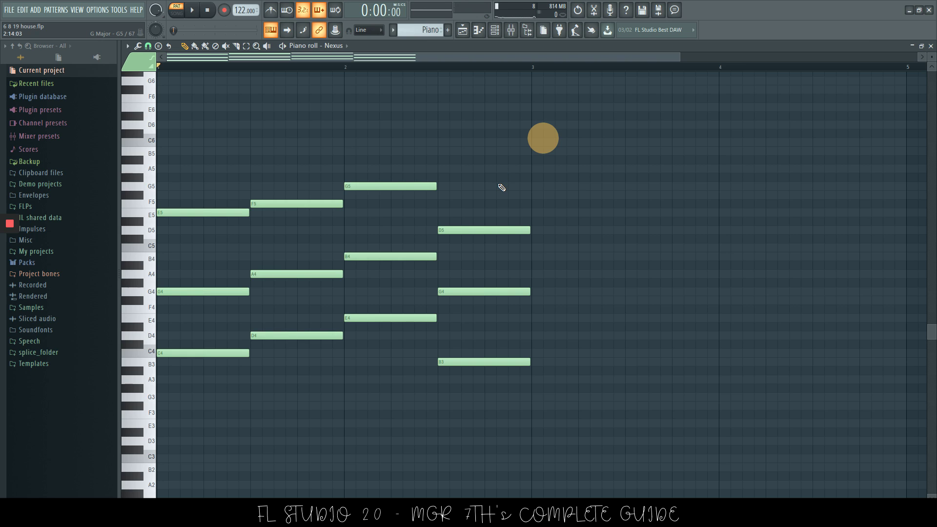
{"action": "key", "text": "alt+e"}
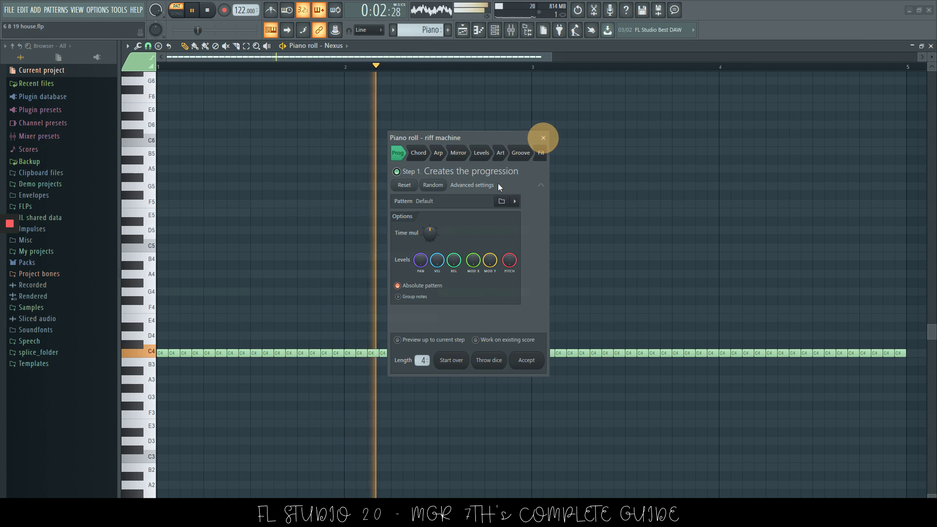
{"action": "key", "text": "Escape"}
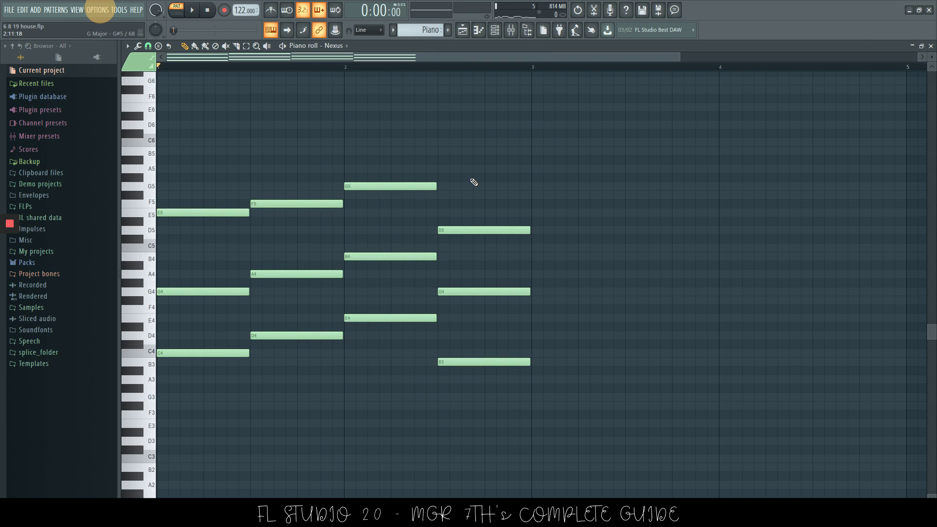
Step: Vary the chord note lengths with the articulator, raising Variation, lowering Multiply slightly and toggling Chop chords and Use lengths
{"action": "key", "text": "alt+l"}
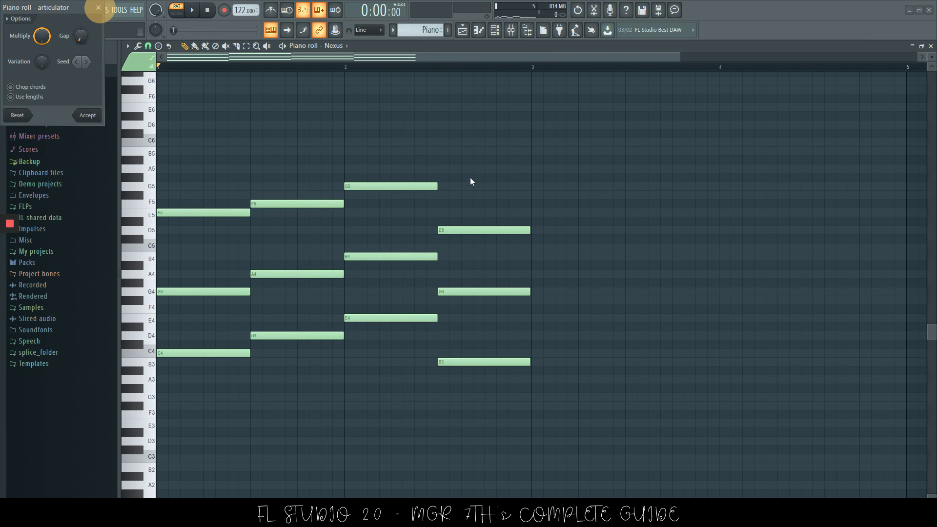
{"action": "left_click_drag", "start_coordinate": [54, 10], "coordinate": [232, 89]}
{"action": "left_click_drag", "start_coordinate": [224, 140], "coordinate": [293, 52]}
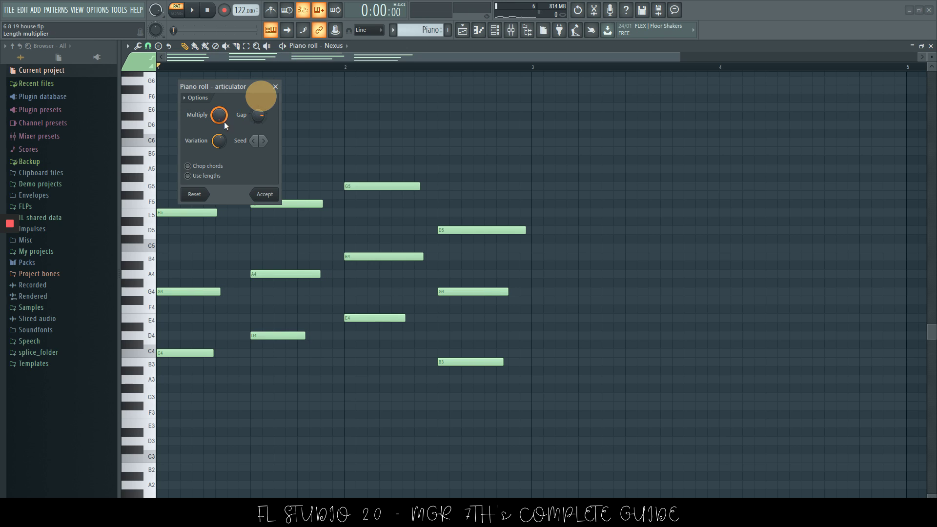
{"action": "mouse_move", "coordinate": [219, 115]}
{"action": "left_mouse_down"}
{"action": "mouse_move", "coordinate": [218, 152]}
{"action": "mouse_move", "coordinate": [225, 129]}
{"action": "left_mouse_up"}
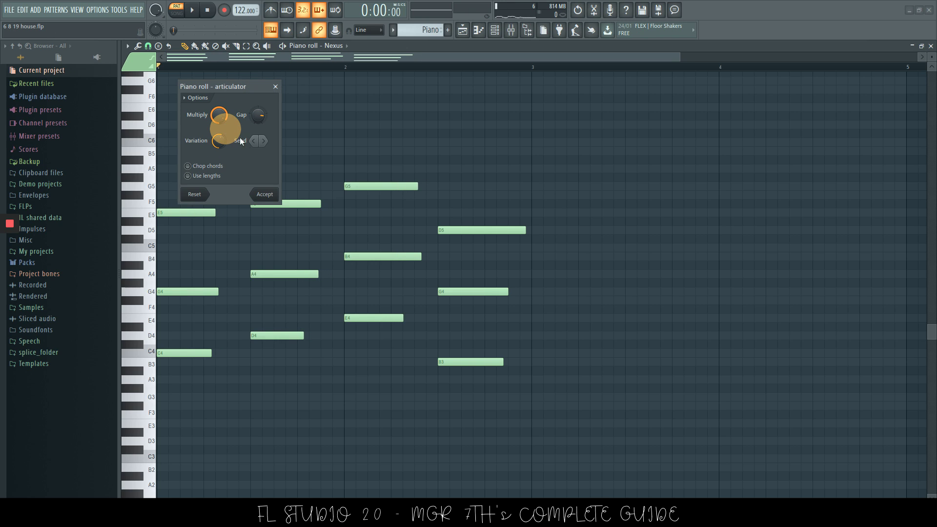
{"action": "left_click", "coordinate": [214, 167]}
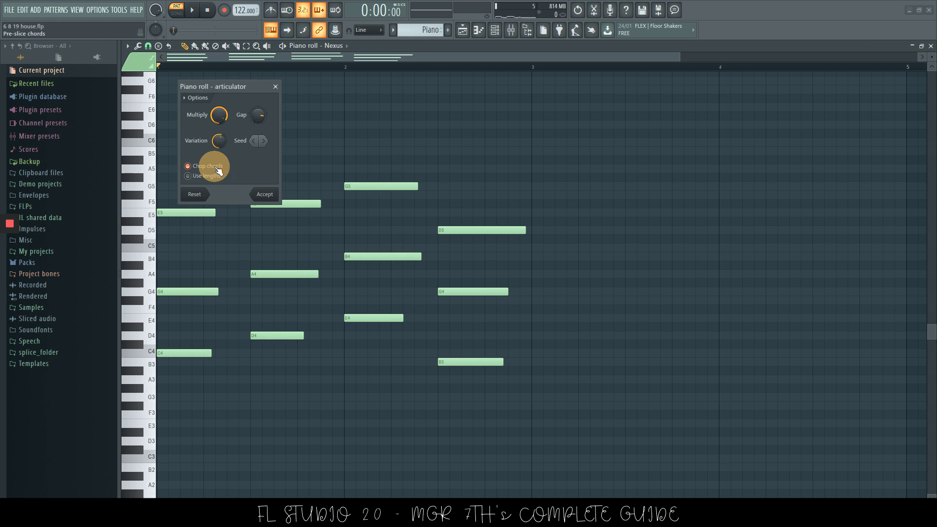
{"action": "left_click", "coordinate": [215, 176]}
{"action": "left_click", "coordinate": [402, 161]}
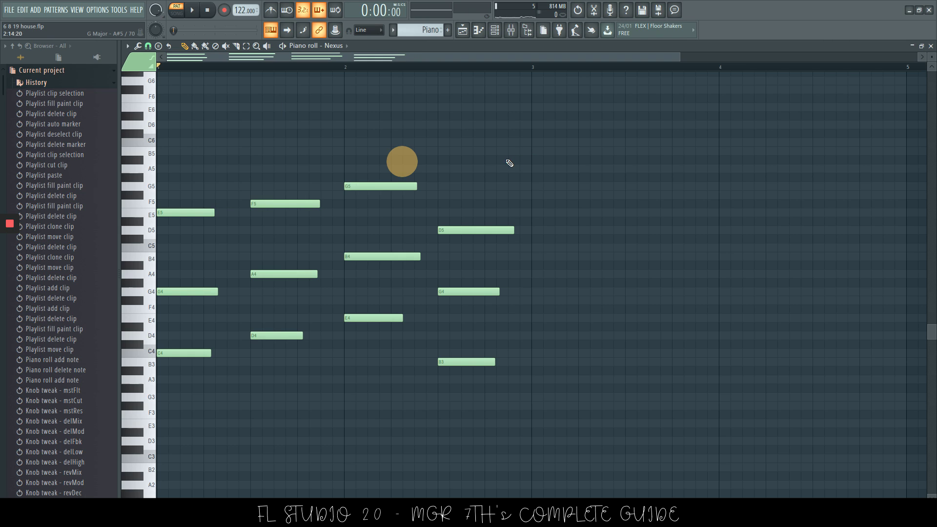
Step: Quantize the chord notes with the Default template, and chop them with the Default chopper pattern using an adjusted time multiplier
{"action": "key", "text": "alt+q"}
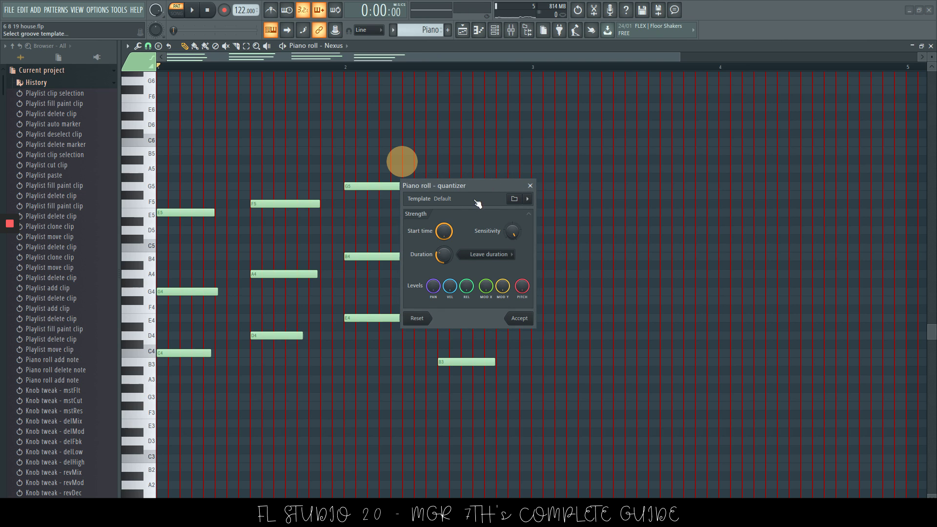
{"action": "left_click", "coordinate": [517, 318]}
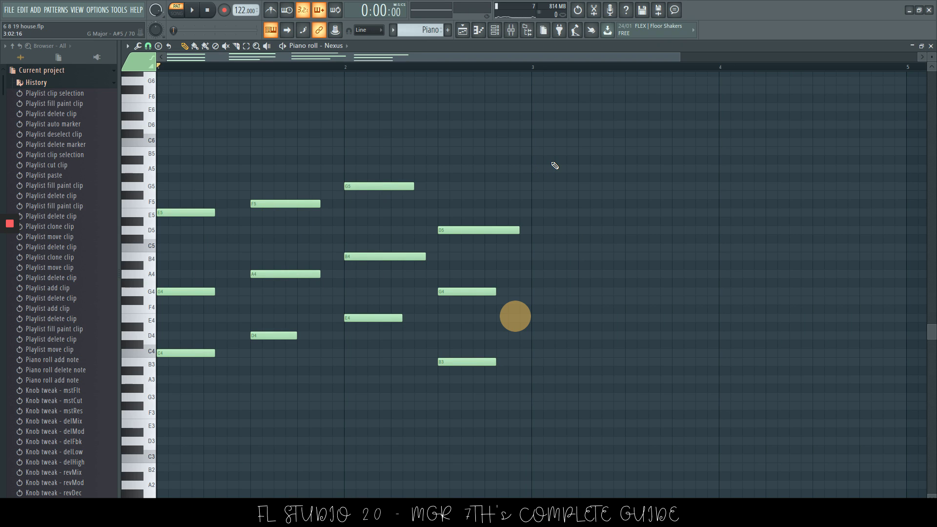
{"action": "key", "text": "ctrl+u"}
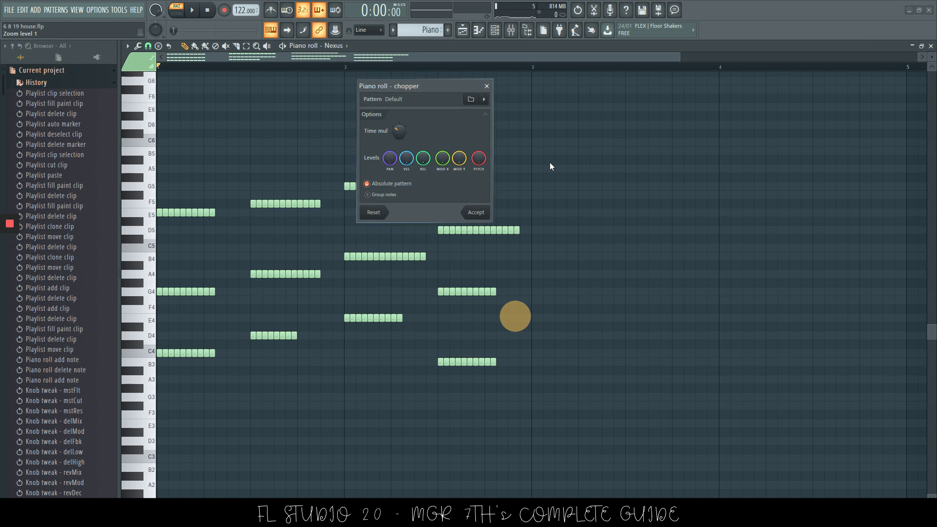
{"action": "mouse_move", "coordinate": [400, 132]}
{"action": "left_mouse_down"}
{"action": "mouse_move", "coordinate": [405, 116]}
{"action": "mouse_move", "coordinate": [400, 133]}
{"action": "left_mouse_up"}
Step: Open the Pluck LD channel's piano roll in place of the Nexus one and show the other channels' ghost notes
{"action": "left_click", "coordinate": [931, 46]}
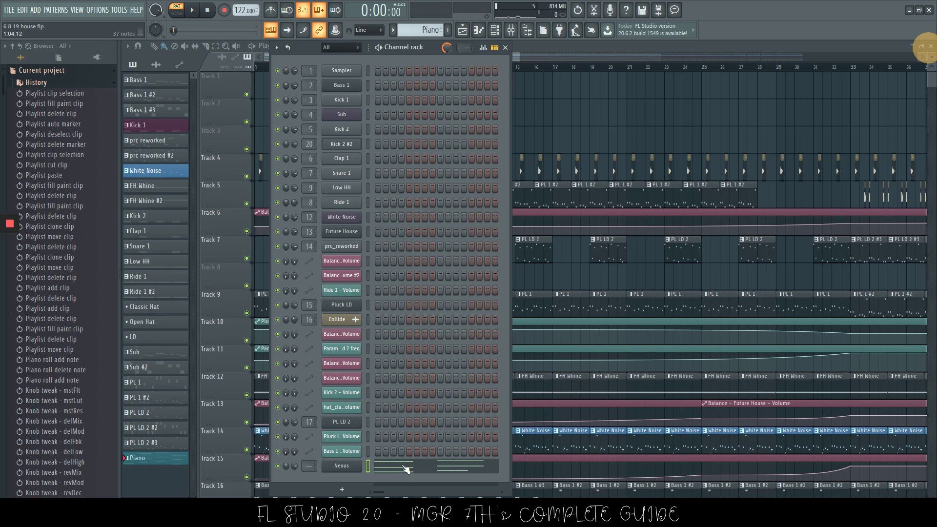
{"action": "left_click", "coordinate": [368, 304]}
{"action": "right_click", "coordinate": [350, 307]}
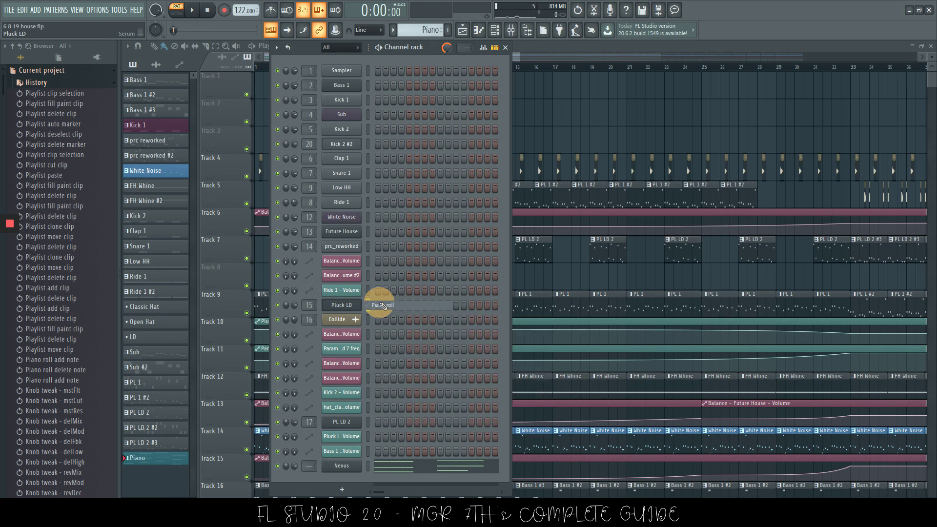
{"action": "left_click", "coordinate": [378, 300]}
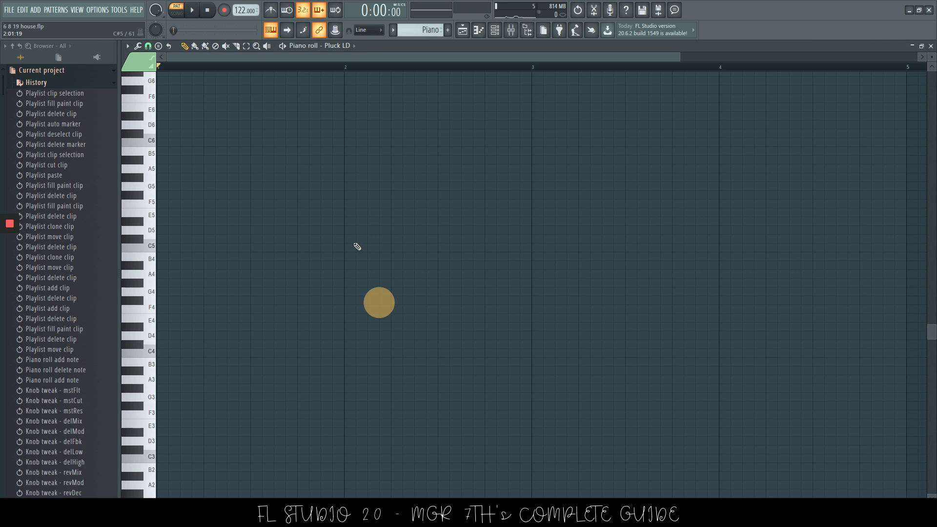
{"action": "key", "text": "alt+v"}
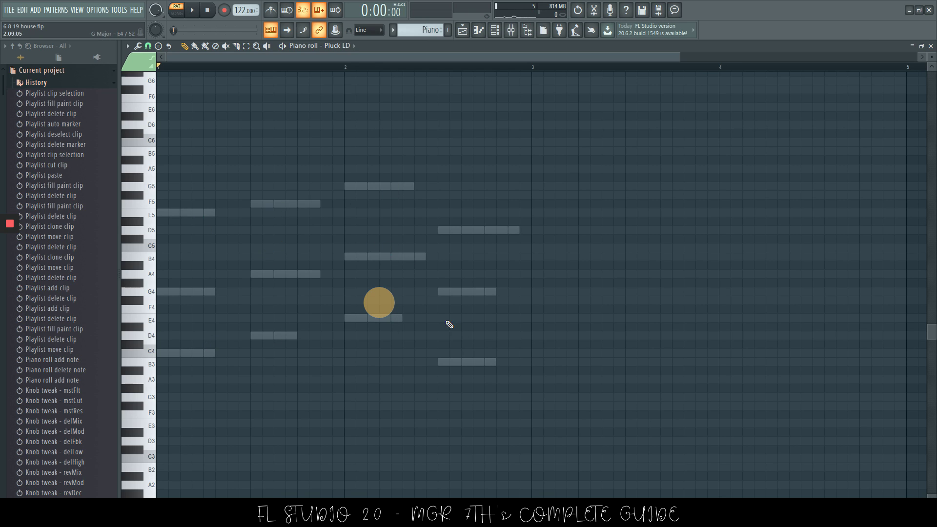
Step: Close and reopen the Pluck LD channel's piano roll, and toggle its ghost note display
{"action": "left_click", "coordinate": [930, 46]}
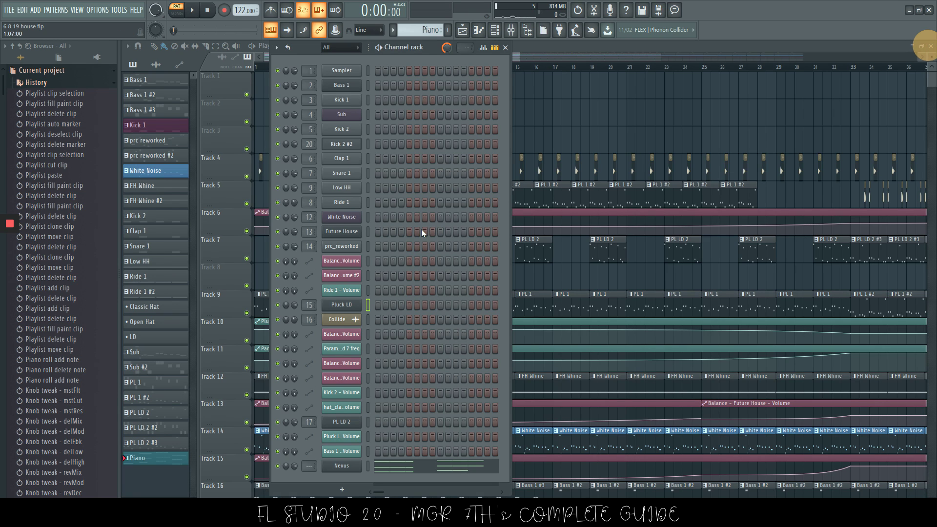
{"action": "right_click", "coordinate": [359, 304]}
{"action": "left_click", "coordinate": [391, 303]}
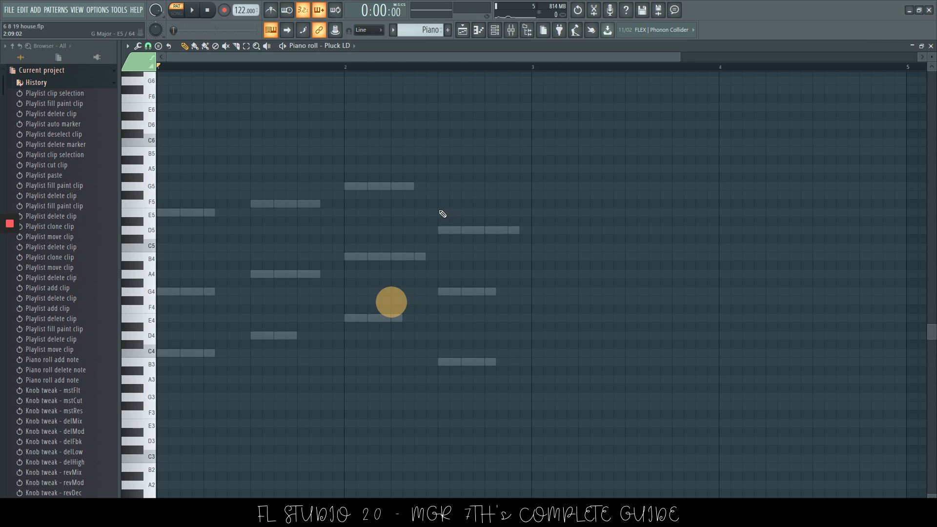
{"action": "key", "text": "alt+v"}
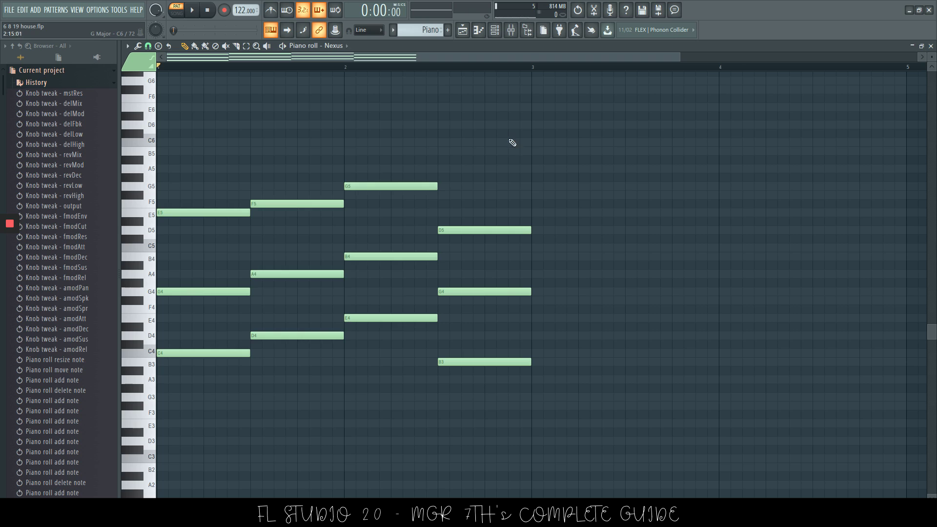
Step: Select all the Nexus chord notes, try cloning them with a slight shift forward in time, and undo the clone
{"action": "key", "text": "ctrl+a"}
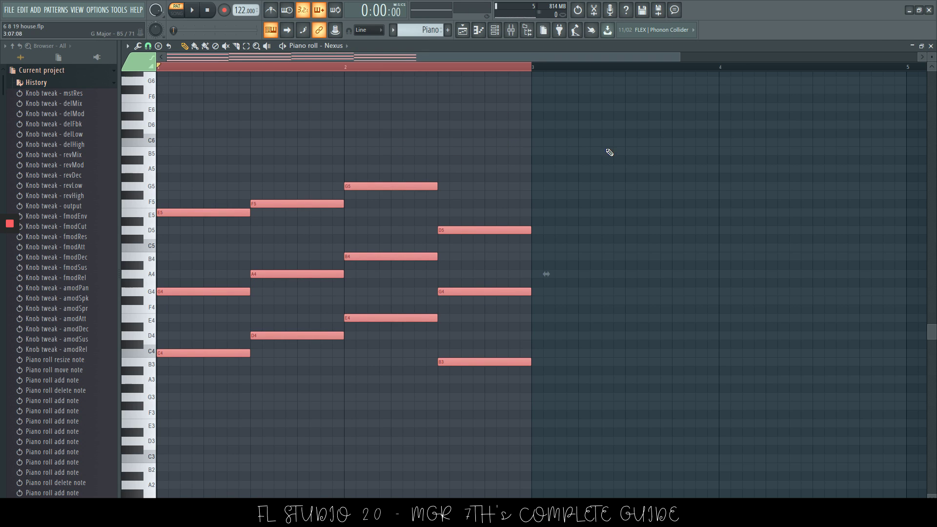
{"action": "key", "text": "shift+Right"}
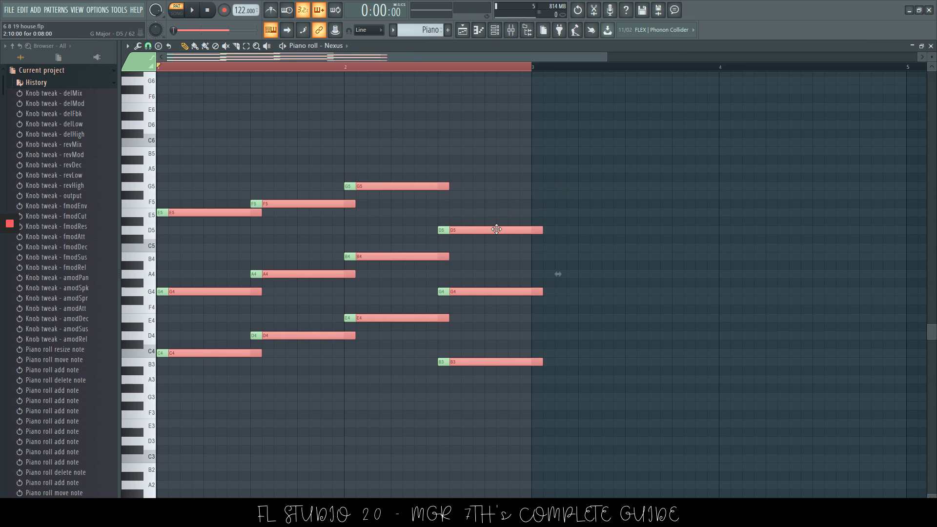
{"action": "key", "text": "ctrl+z"}
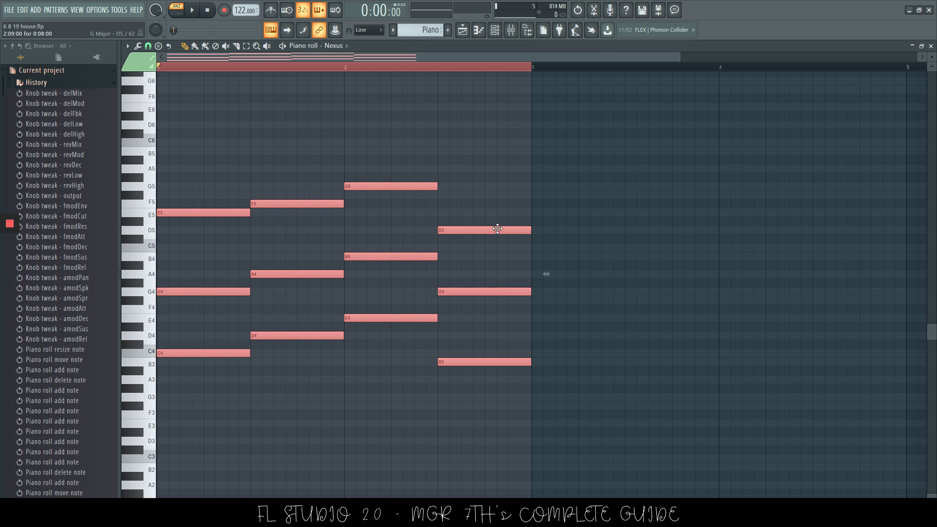
Step: Duplicate the selected four chords directly after the originals so they fill bars 3 and 4
{"action": "left_click_drag", "start_coordinate": [458, 231], "coordinate": [460, 231]}
{"action": "key", "text": "ctrl+b"}
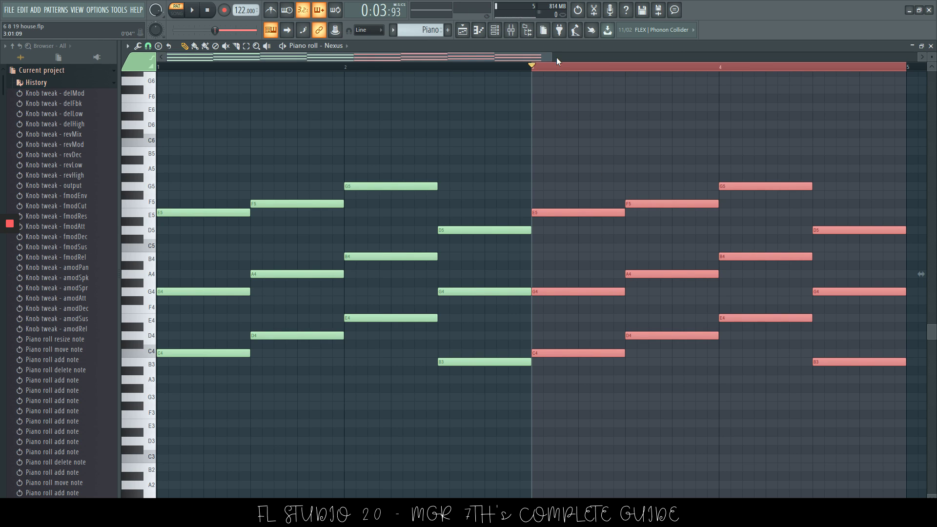
{"action": "left_click_drag", "start_coordinate": [554, 57], "coordinate": [702, 62]}
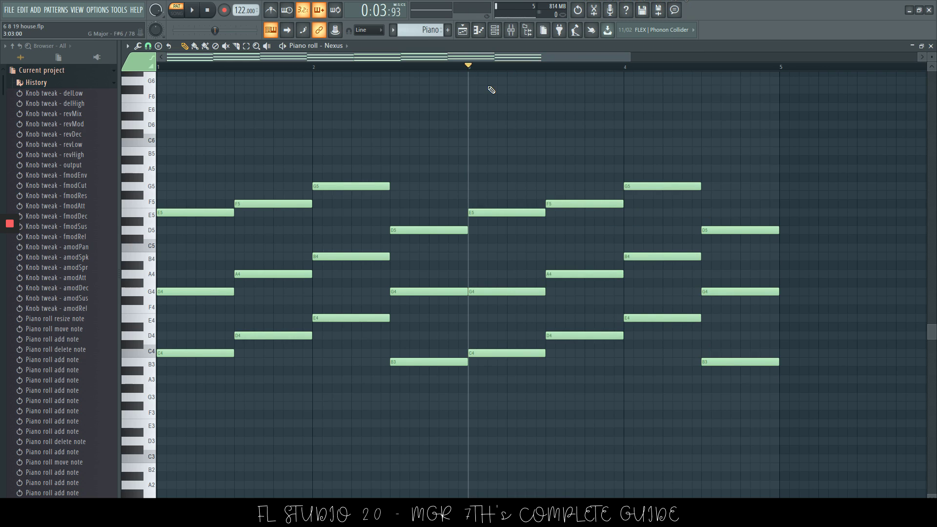
Step: Preview the chopper on the eight chords and dismiss it, and try a quick chop and undo it
{"action": "key", "text": "alt+u"}
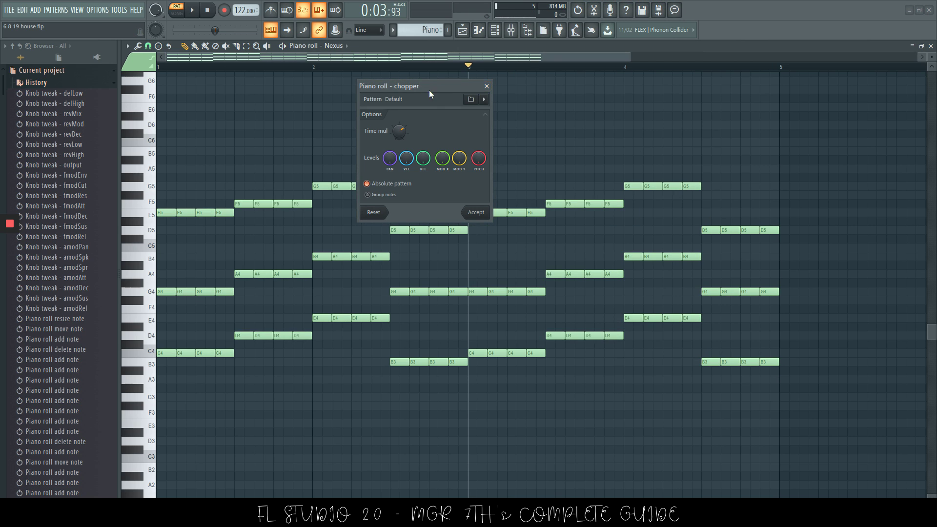
{"action": "left_click", "coordinate": [487, 86]}
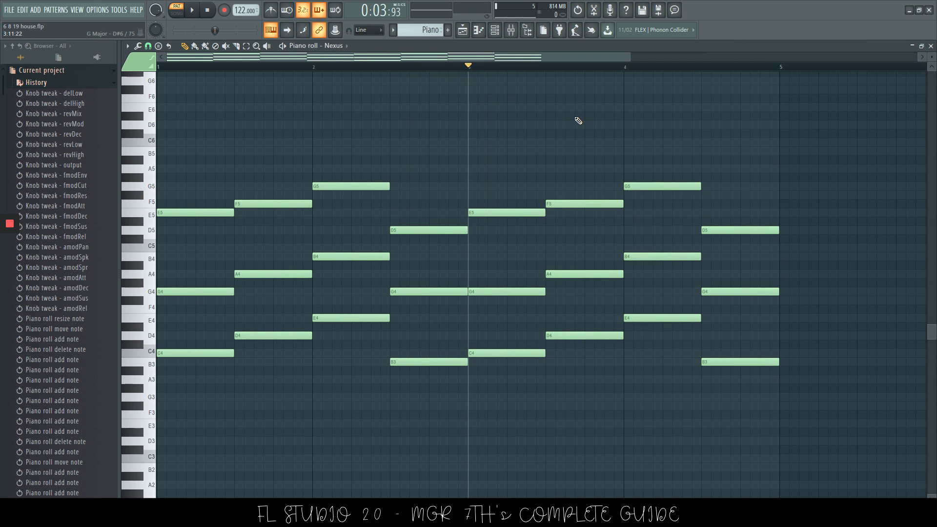
{"action": "key", "text": "ctrl+u"}
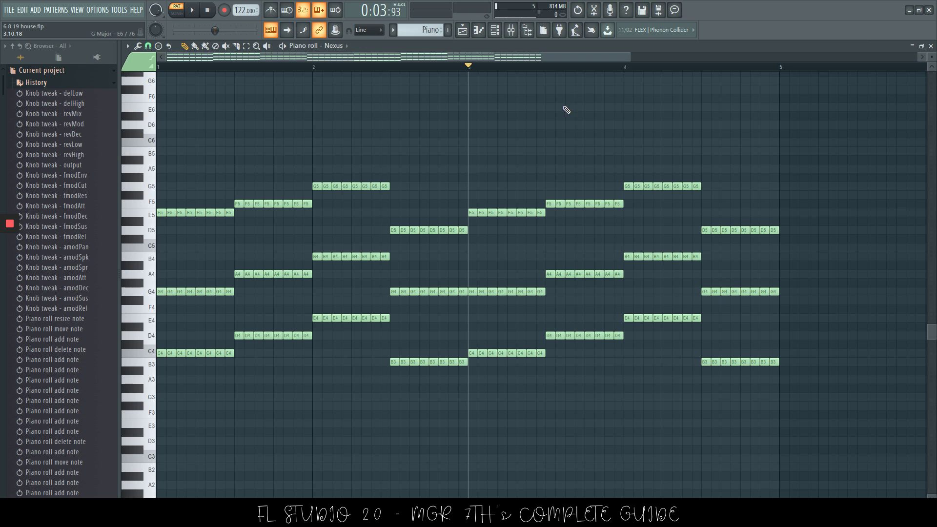
{"action": "key", "text": "ctrl+z"}
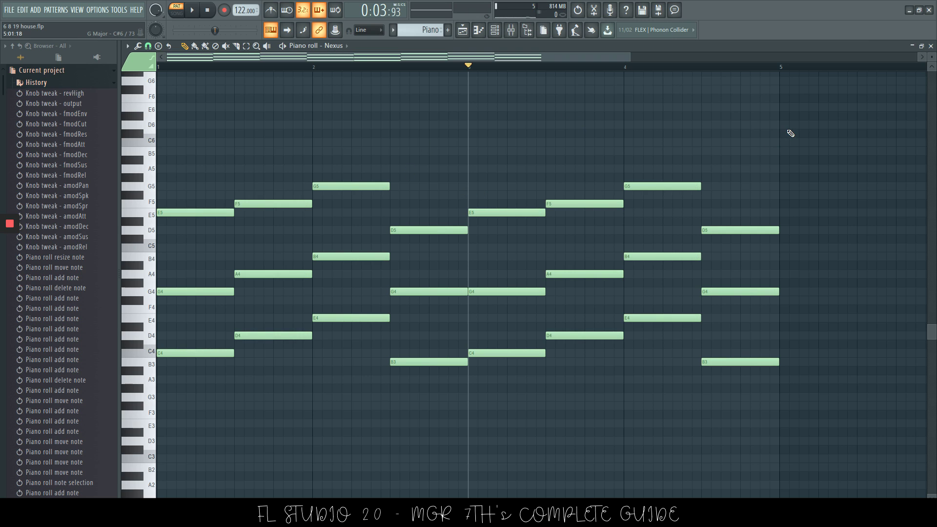
Step: Select all eight Nexus chords and transpose them an octave down and back up, twice
{"action": "left_click_drag", "start_coordinate": [781, 129], "coordinate": [161, 435]}
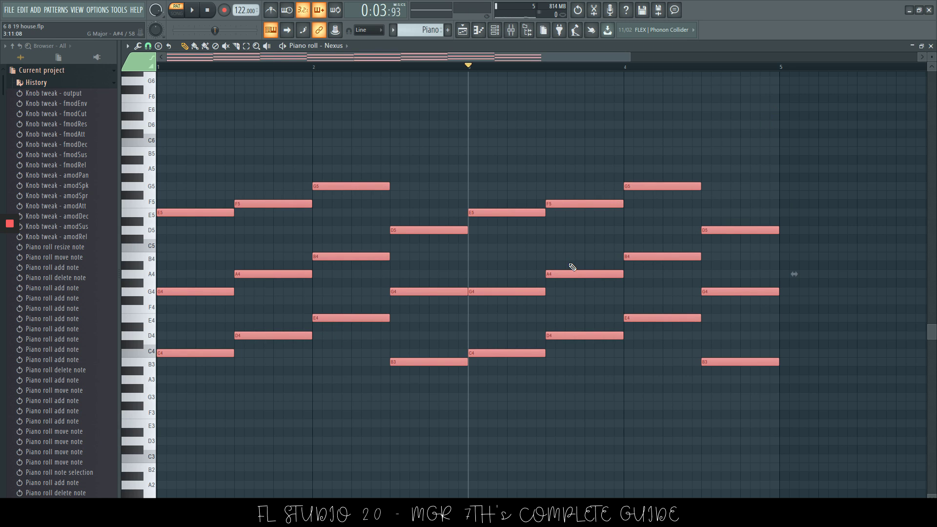
{"action": "key", "text": "ctrl+Down"}
{"action": "key", "text": "ctrl+Up"}
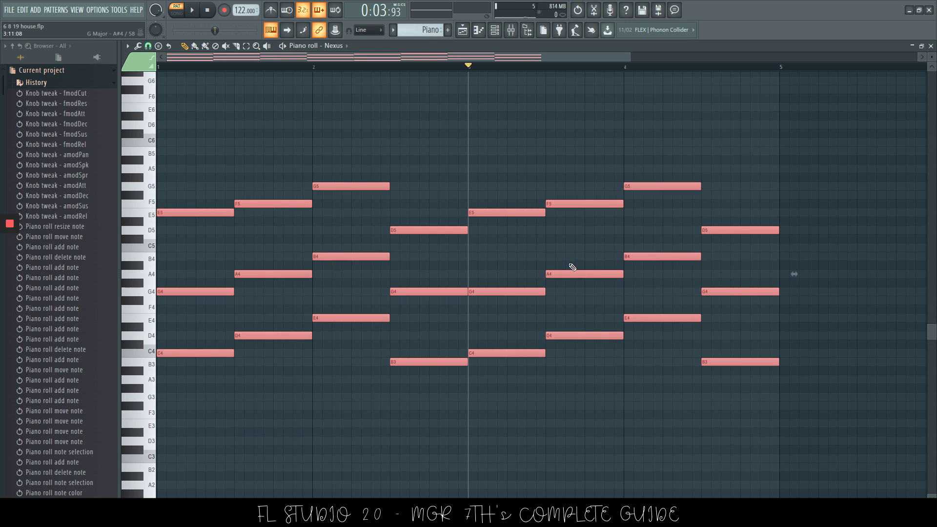
{"action": "key", "text": "ctrl+Down"}
{"action": "key", "text": "ctrl+Up"}
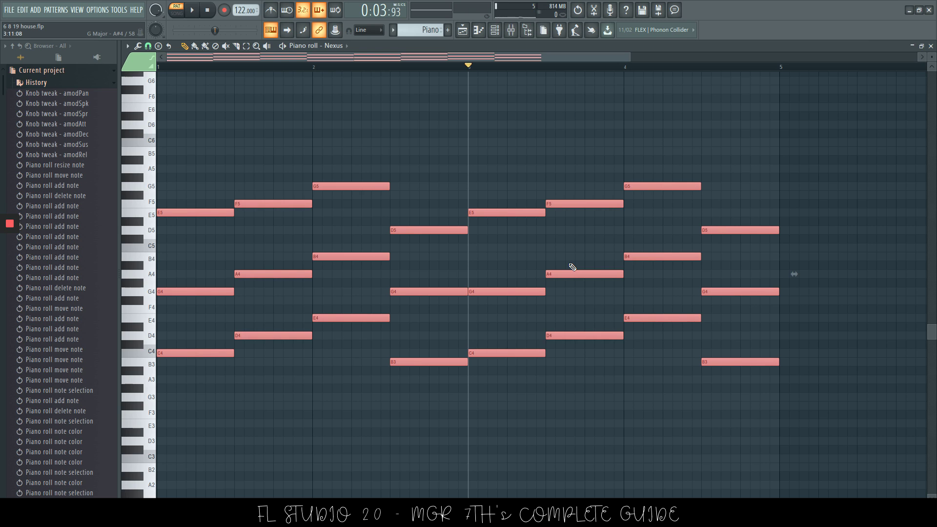
Step: Select the top notes of the sixth and seventh chords, shift them up and down by semitones, and return them to their original pitches
{"action": "left_click_drag", "start_coordinate": [680, 146], "coordinate": [565, 222]}
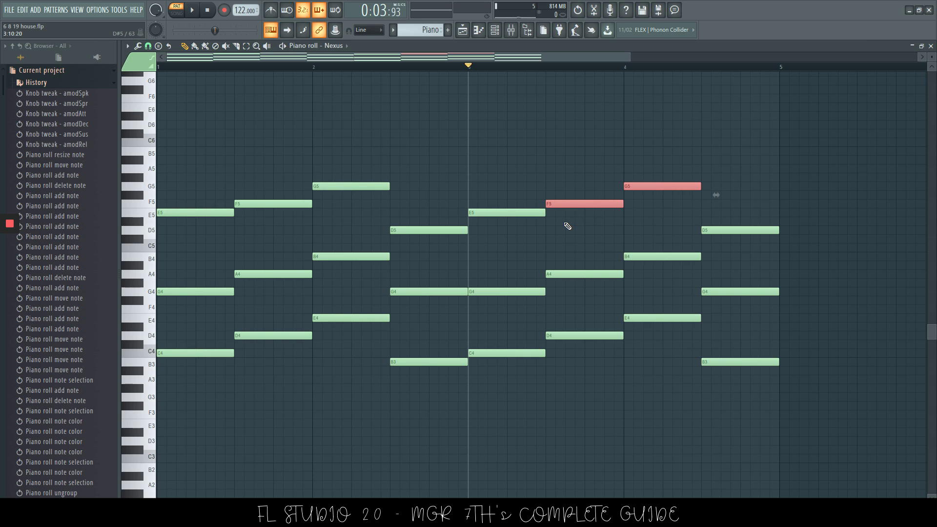
{"action": "key", "text": "shift+Up"}
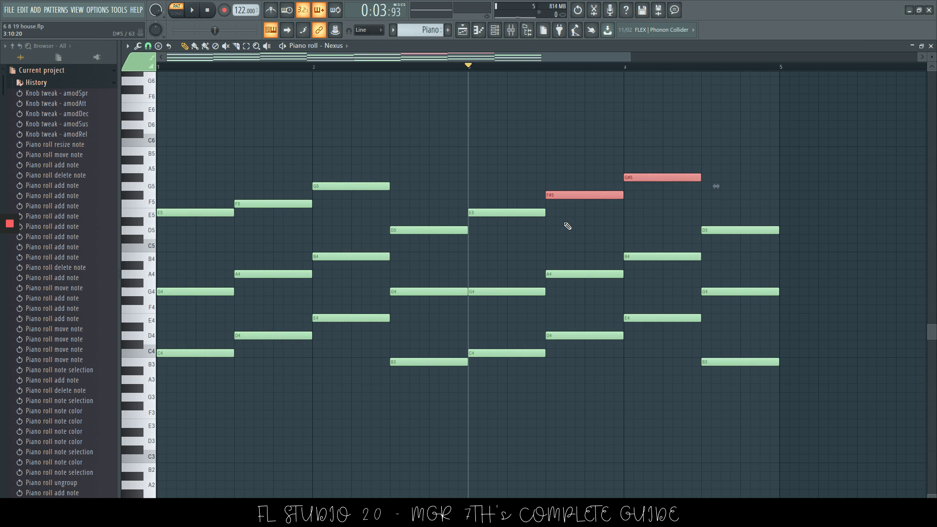
{"action": "key", "text": "shift+Down"}
{"action": "key", "text": "shift+Down"}
{"action": "key", "text": "shift+Down"}
{"action": "key", "text": "shift+Down"}
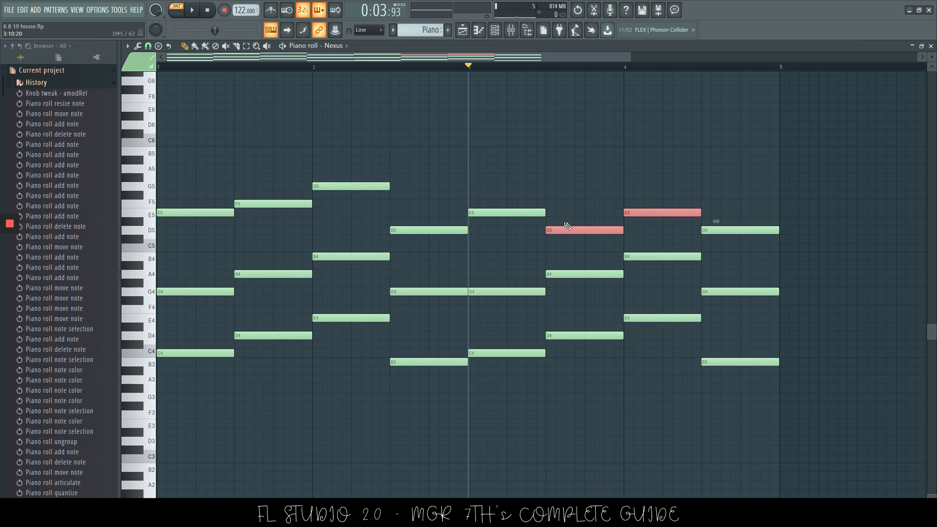
{"action": "key", "text": "shift+Up"}
{"action": "key", "text": "shift+Up"}
{"action": "key", "text": "shift+Up"}
{"action": "key", "text": "shift+Up"}
{"action": "key", "text": "shift+Up"}
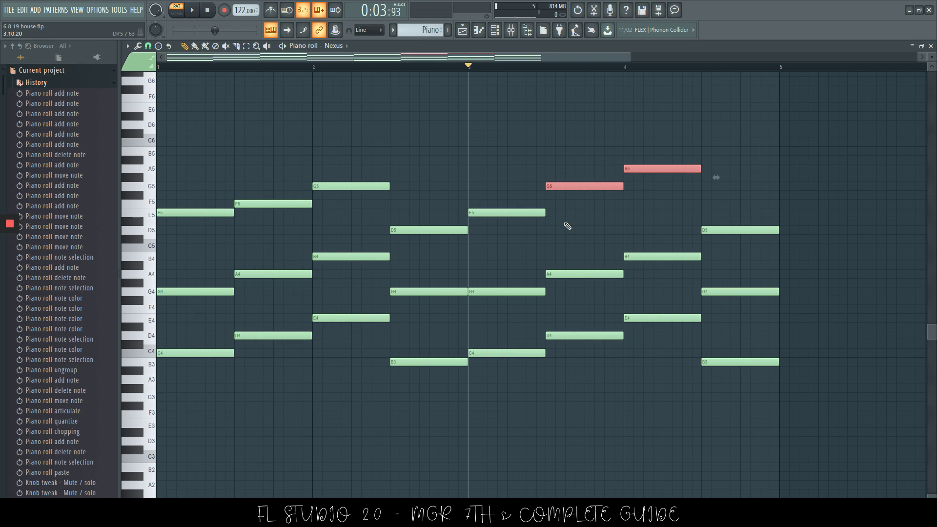
{"action": "key", "text": "shift+Down"}
{"action": "key", "text": "shift+Down"}
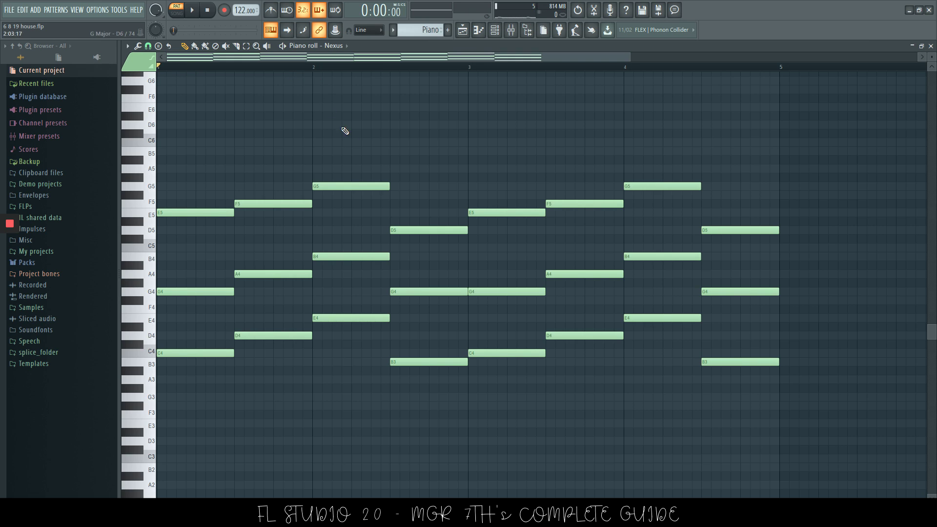
{"action": "right_click", "coordinate": [325, 163], "text": "alt"}
{"action": "left_click_drag", "start_coordinate": [402, 205], "coordinate": [571, 177]}
{"action": "left_click_drag", "start_coordinate": [637, 162], "coordinate": [732, 180]}
Step: Bring up the playlist and turn off playing notes from the typing keyboard
{"action": "key", "text": "F5"}
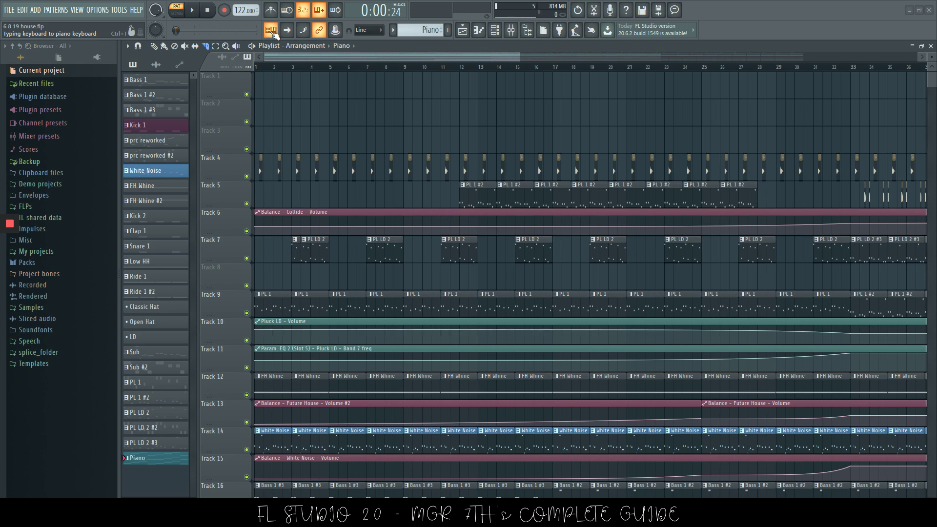
{"action": "left_click", "coordinate": [272, 31]}
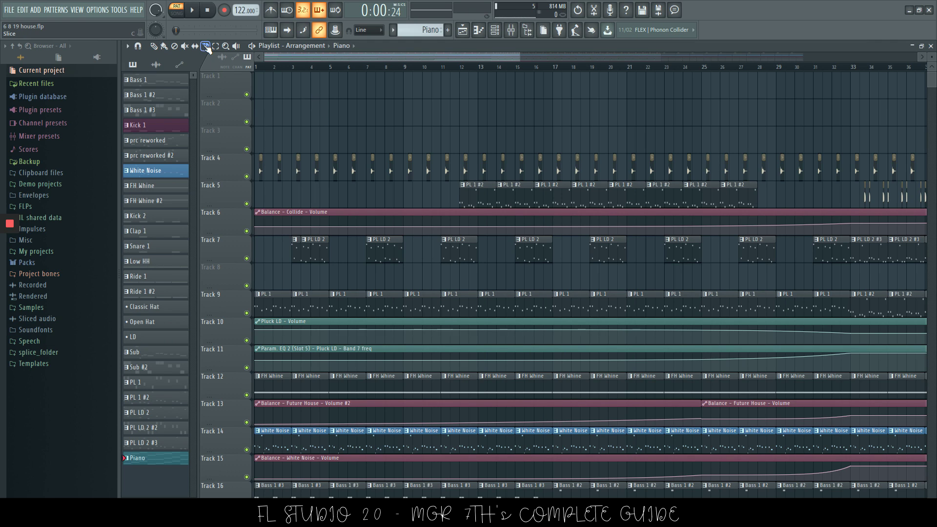
{"action": "key", "text": "ctrl+t"}
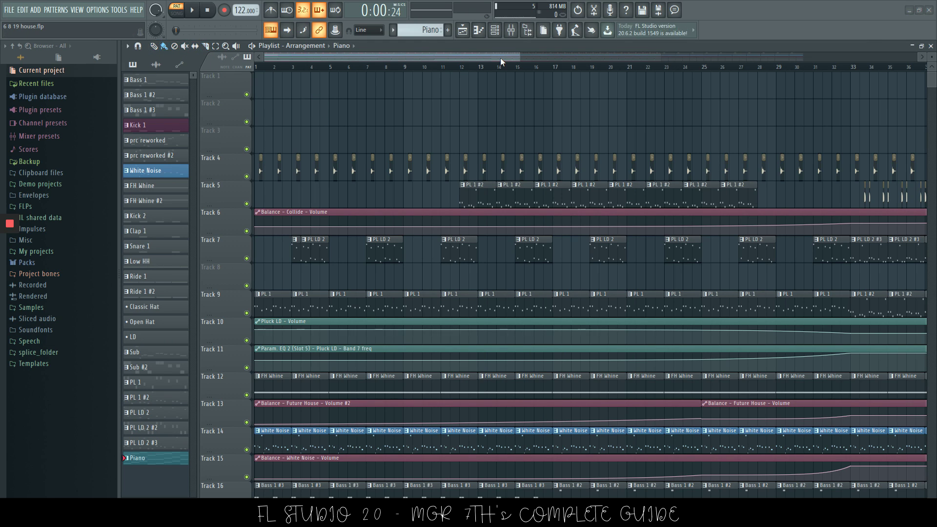